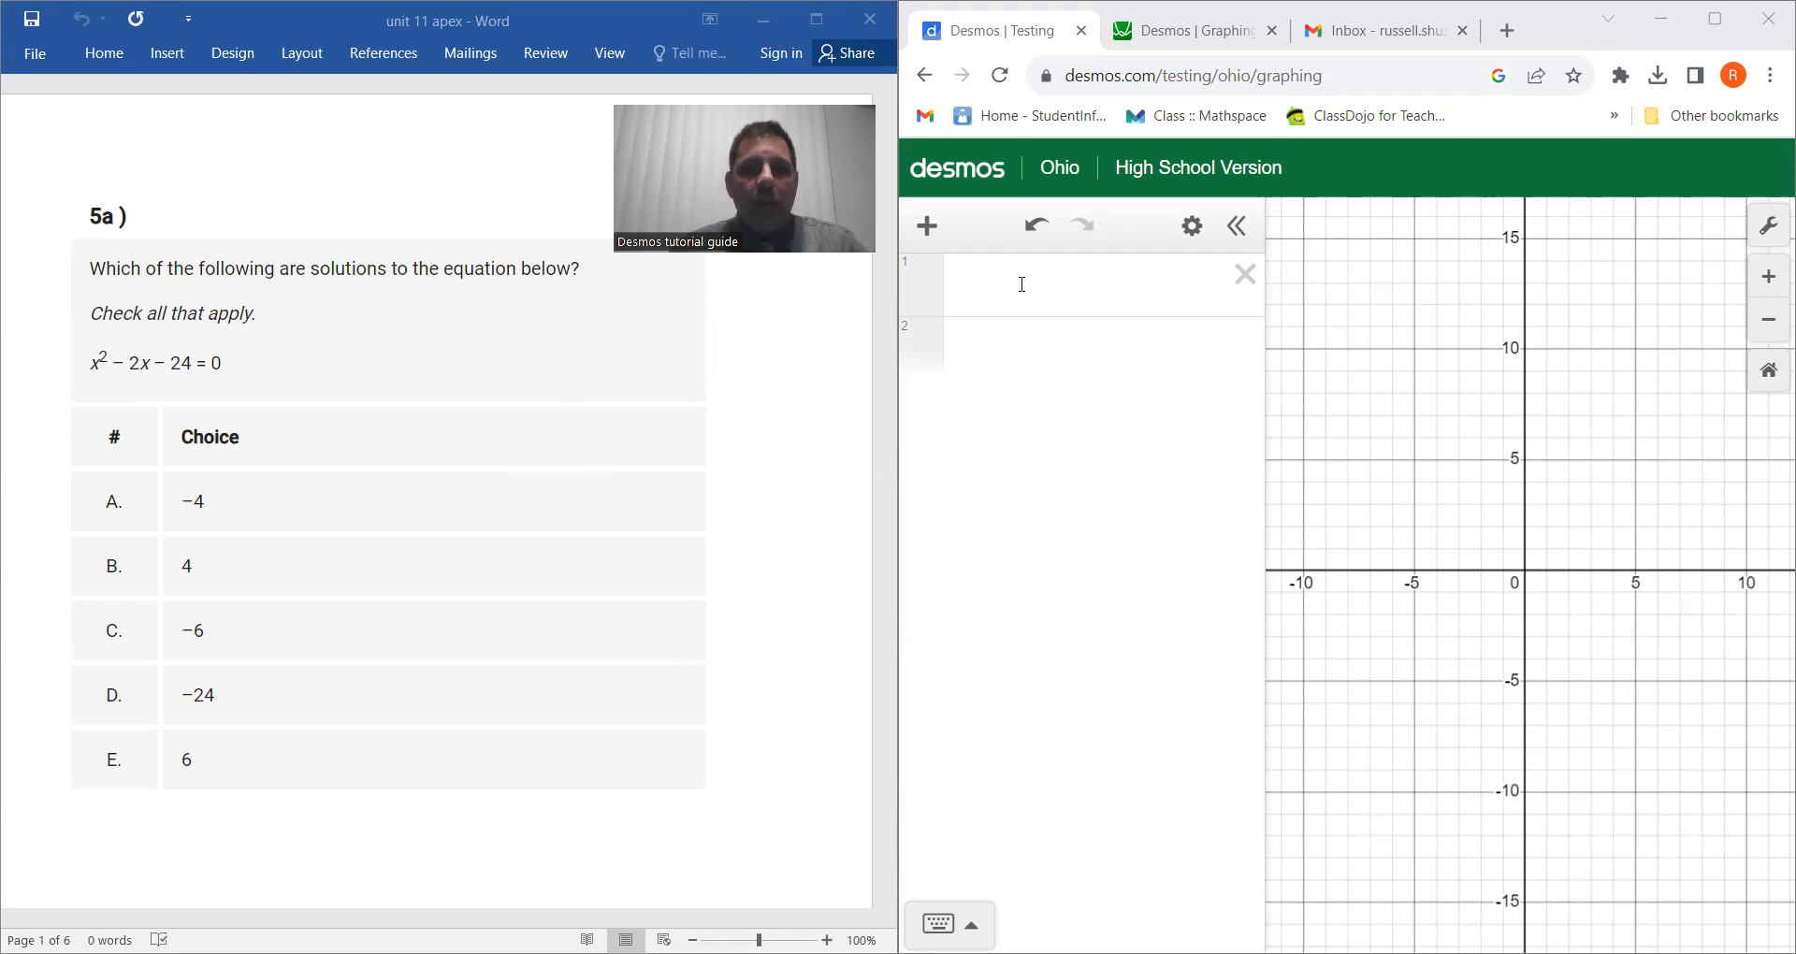
Step: Graph the expression x² − 2x − 24 and show the coordinates of both x-intercepts
left_click(1169, 614)
left_click(943, 787)
left_click(1102, 789)
left_click(1550, 880)
left_click(1394, 879)
left_click(945, 788)
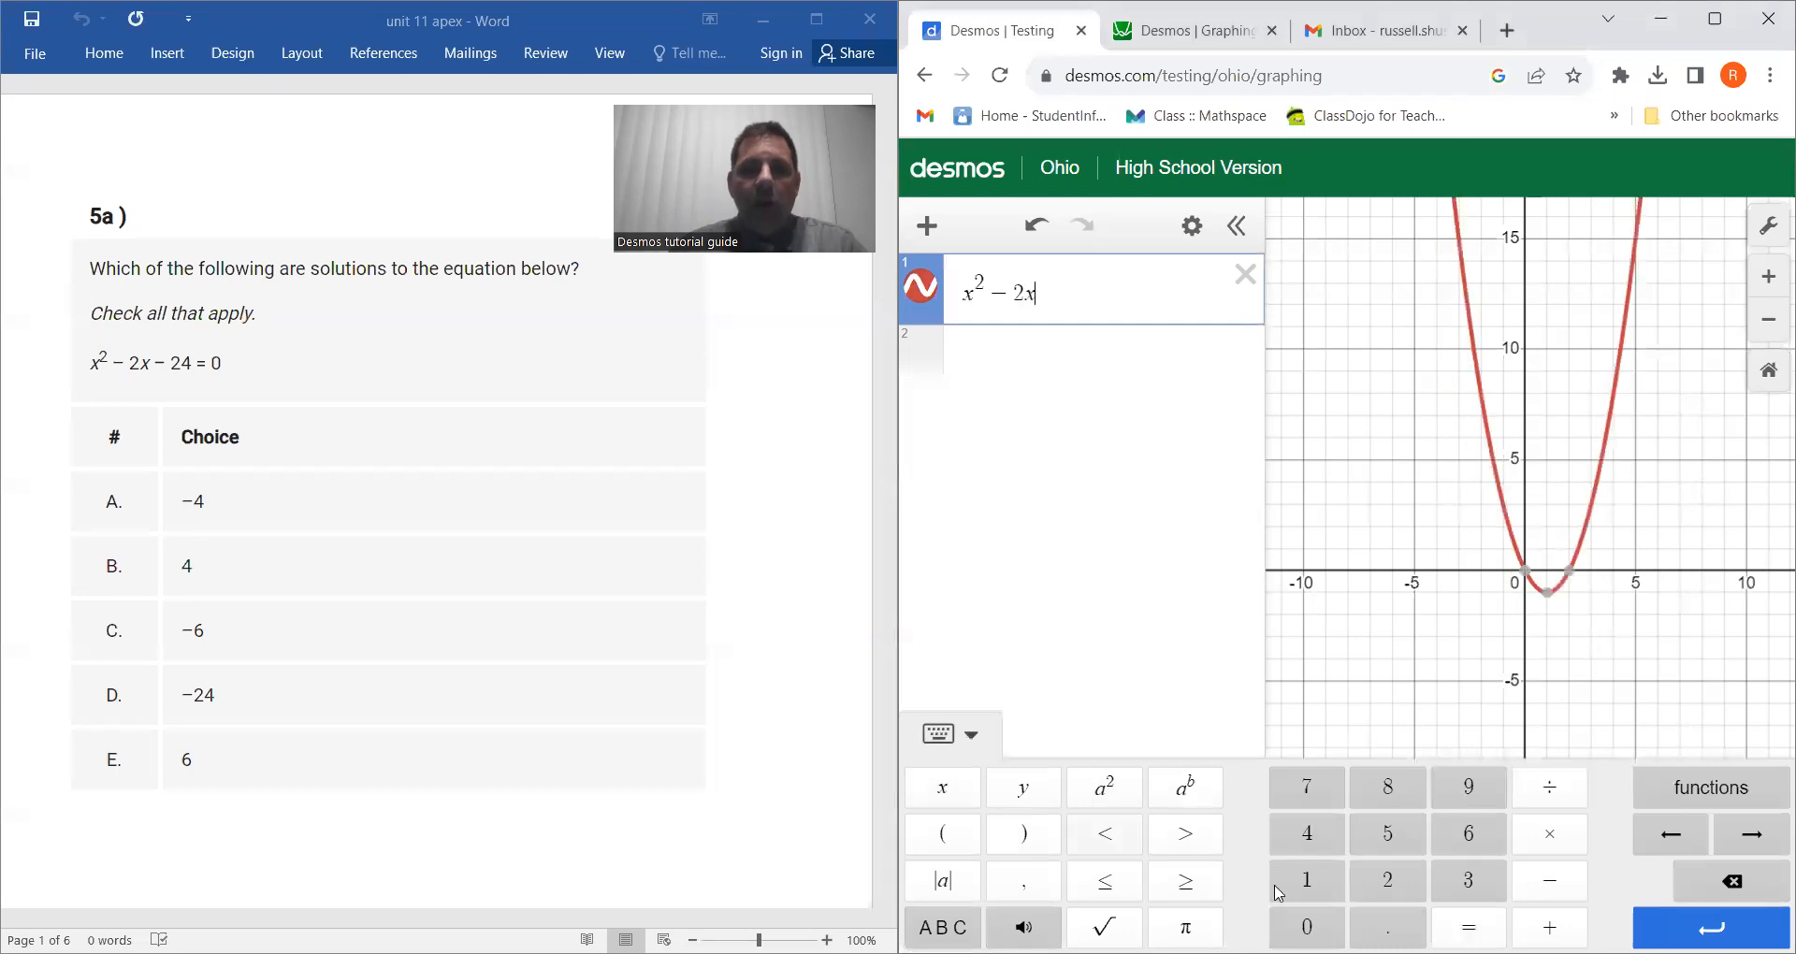
left_click(1550, 879)
left_click(1390, 881)
left_click(1310, 835)
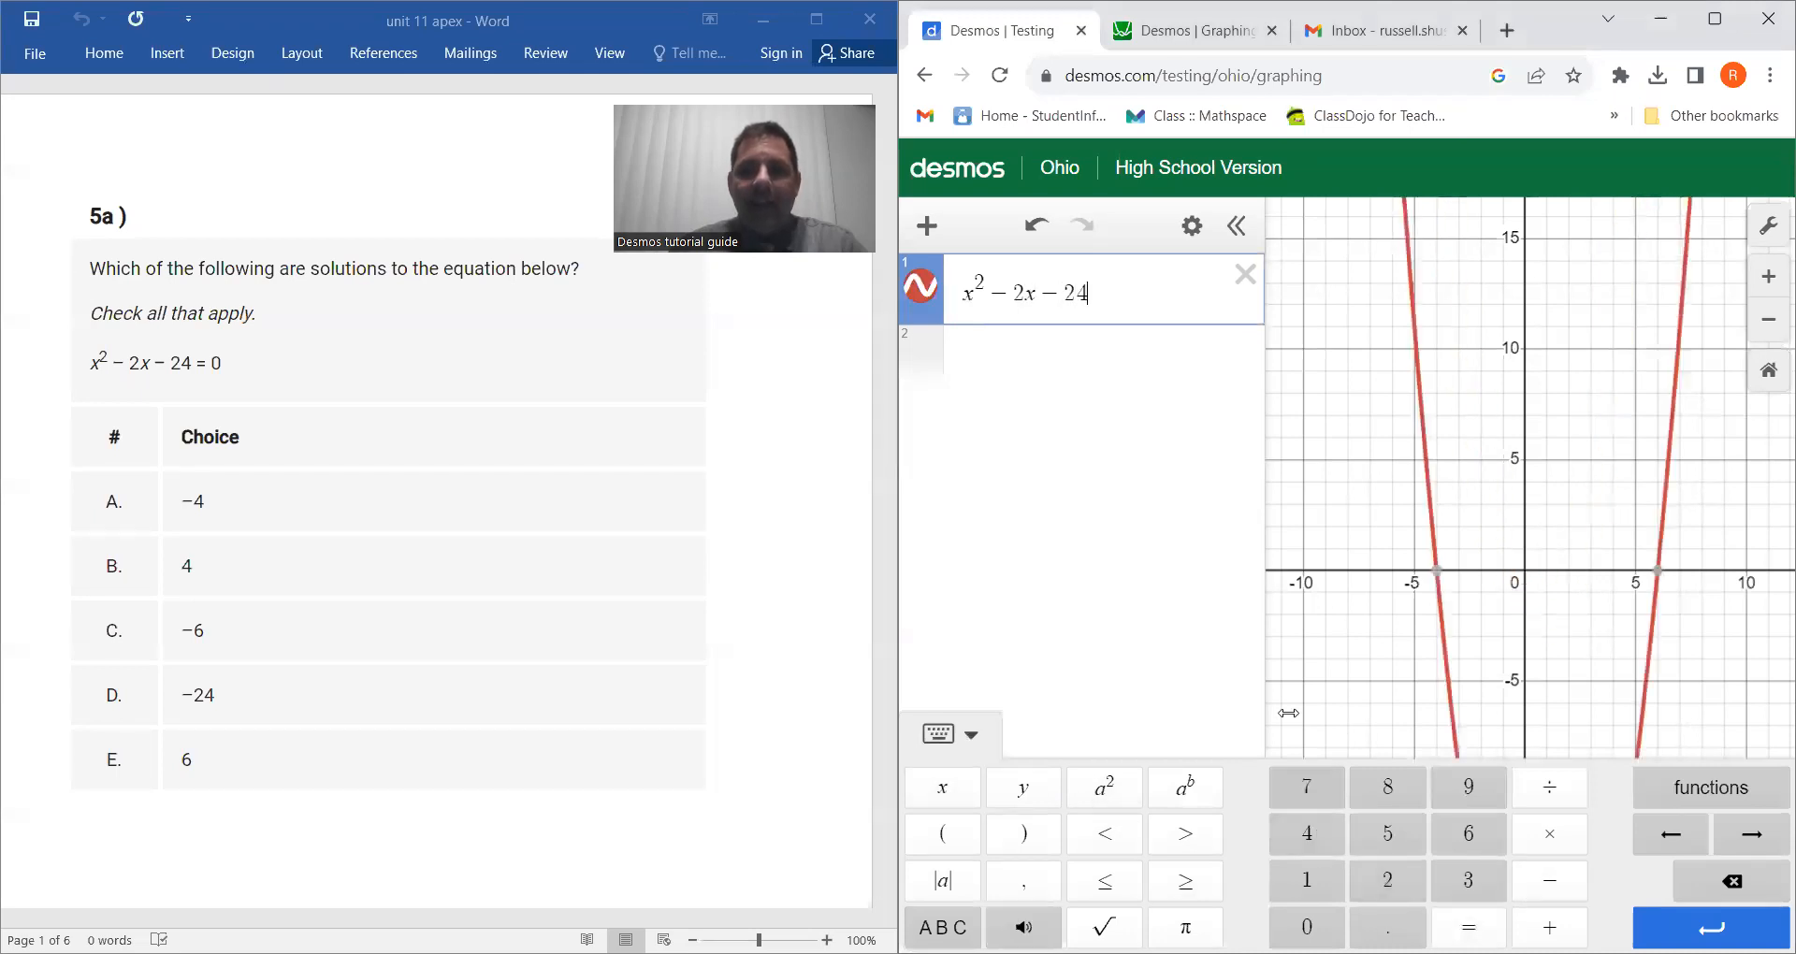
left_click(1438, 571)
left_click(1657, 571)
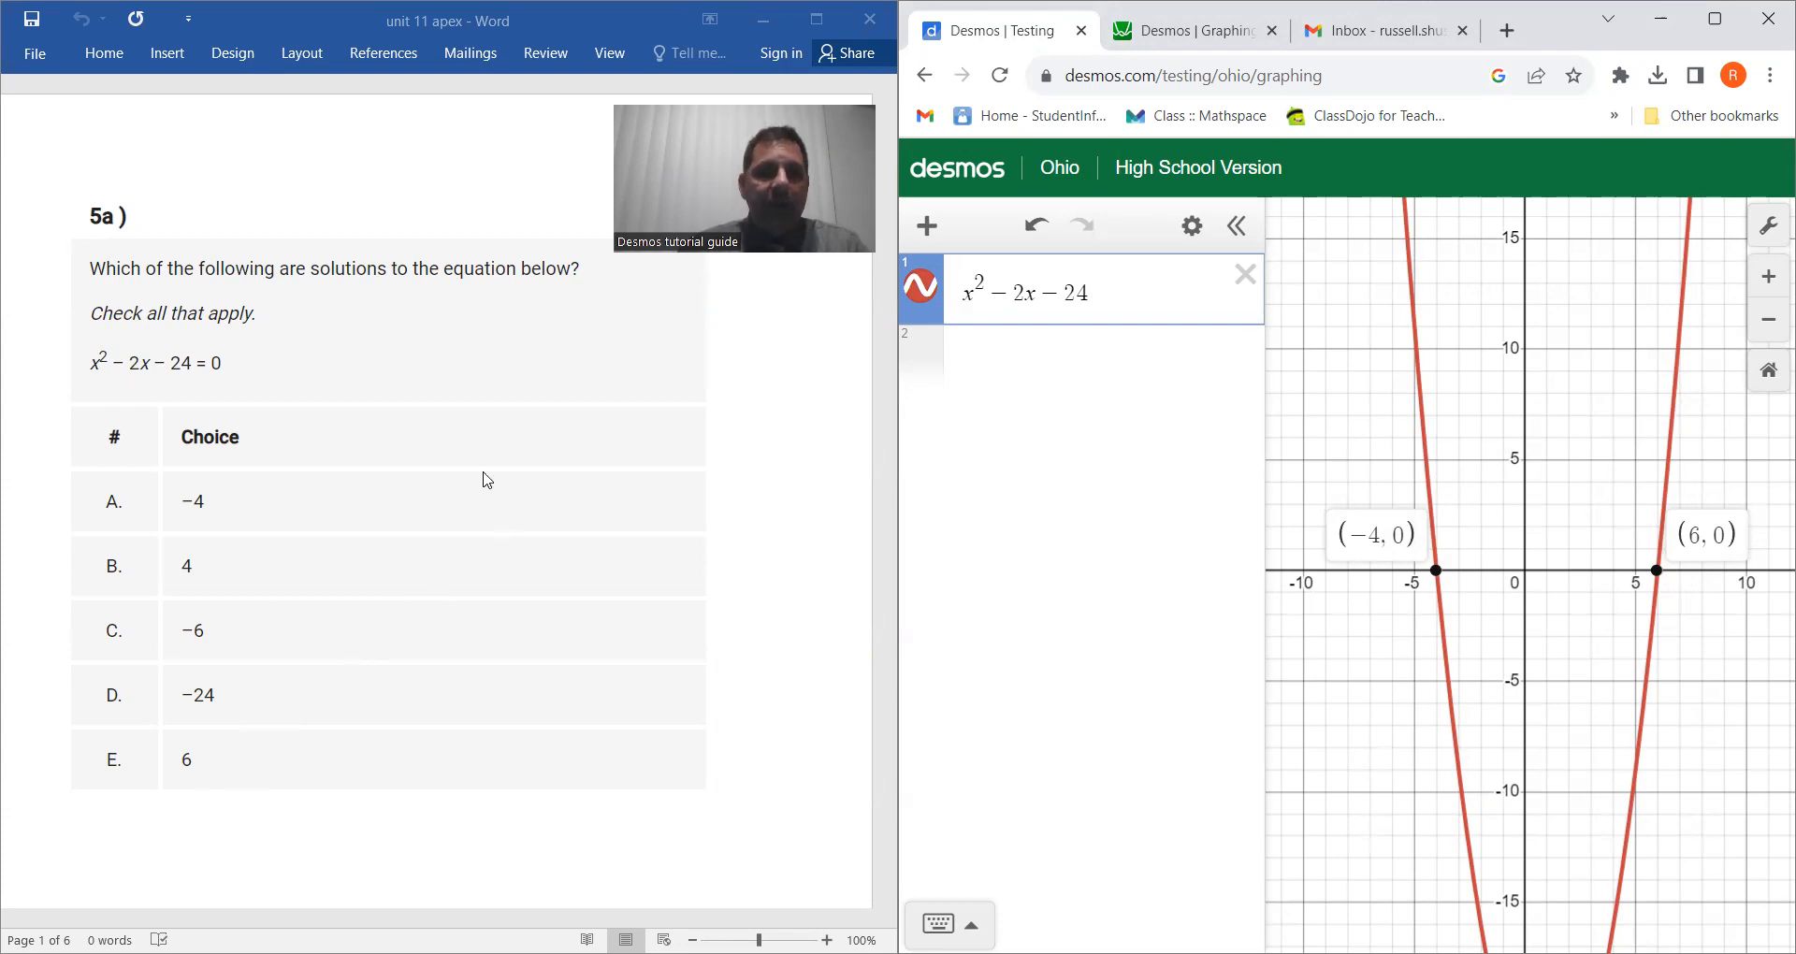
Step: Bring question 3b into view in the Word document and delete the graphed quadratic in Desmos
scroll(452, 458, "down", 15)
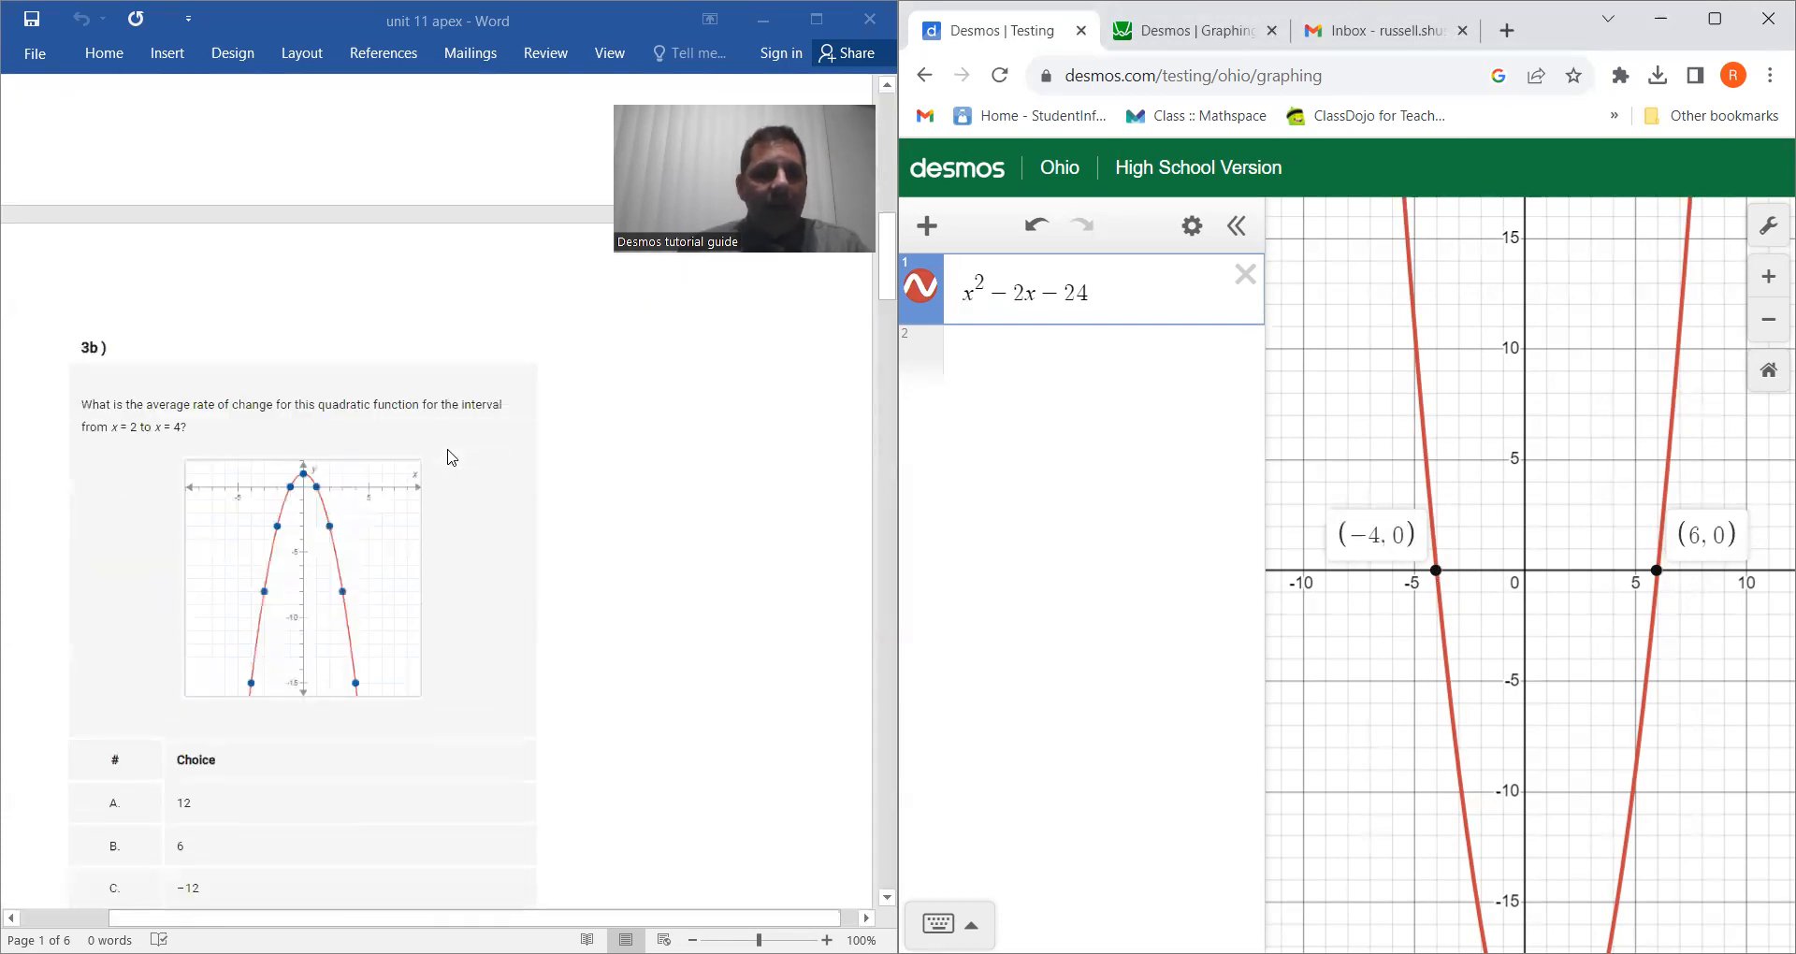
scroll(452, 459, "down", 2)
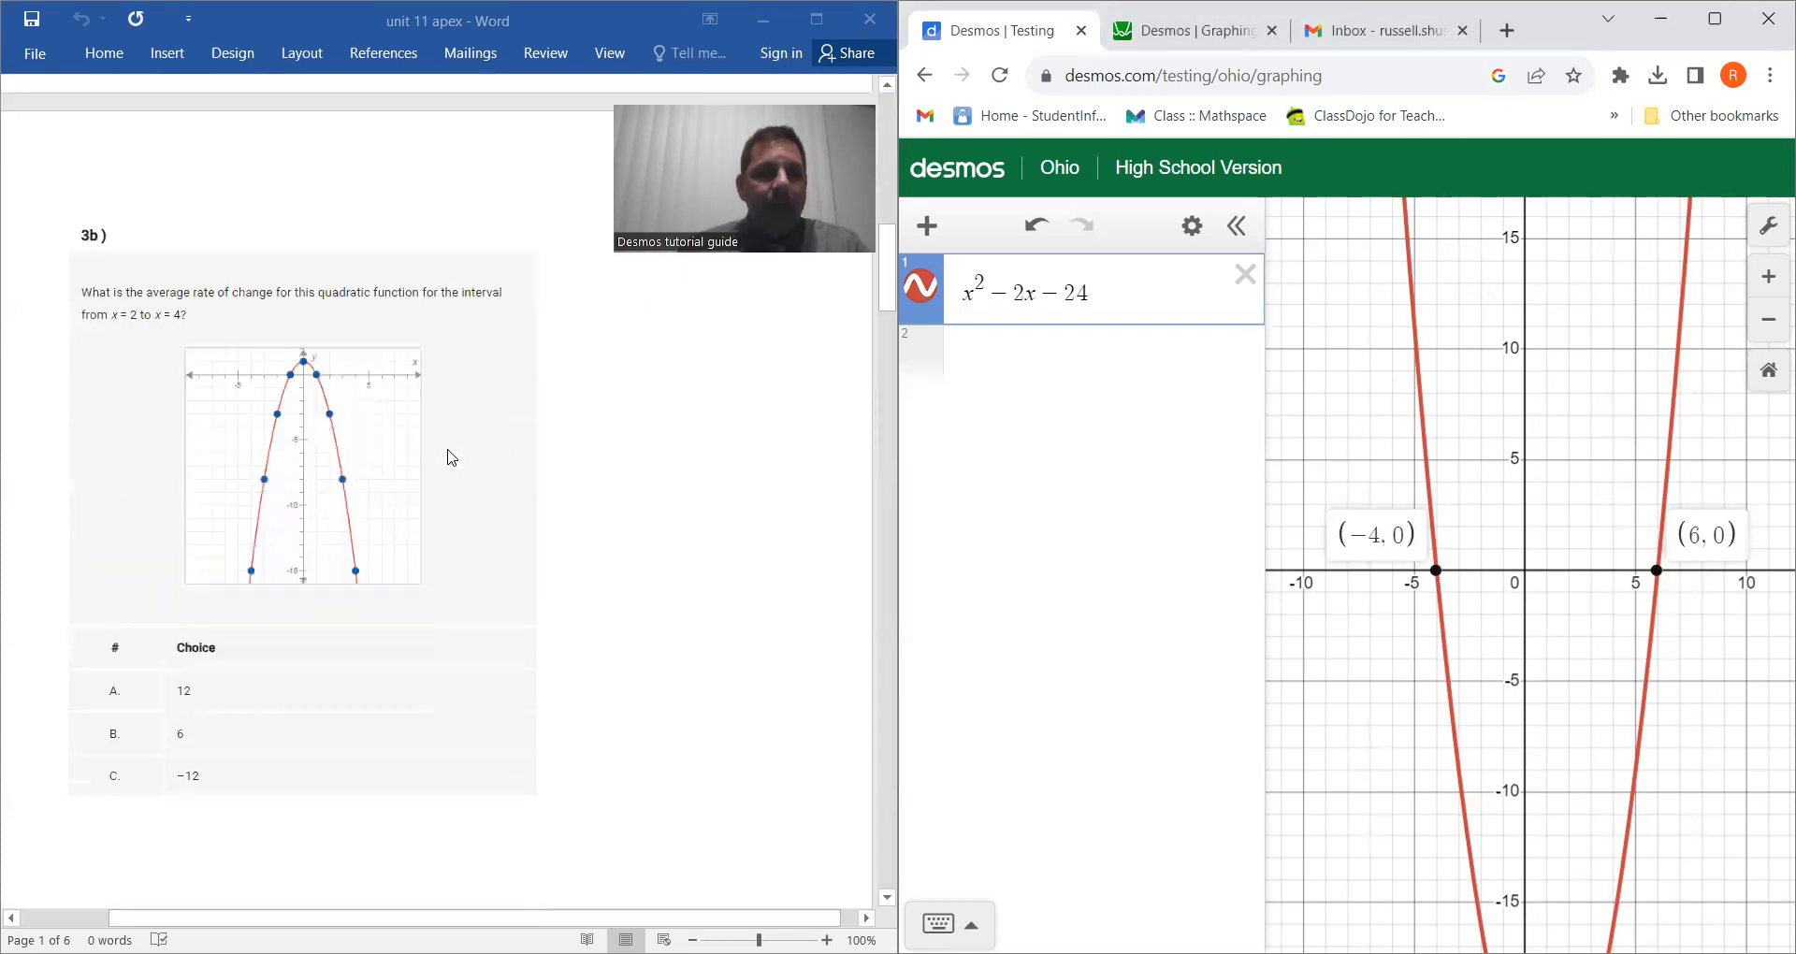
left_click(1252, 274)
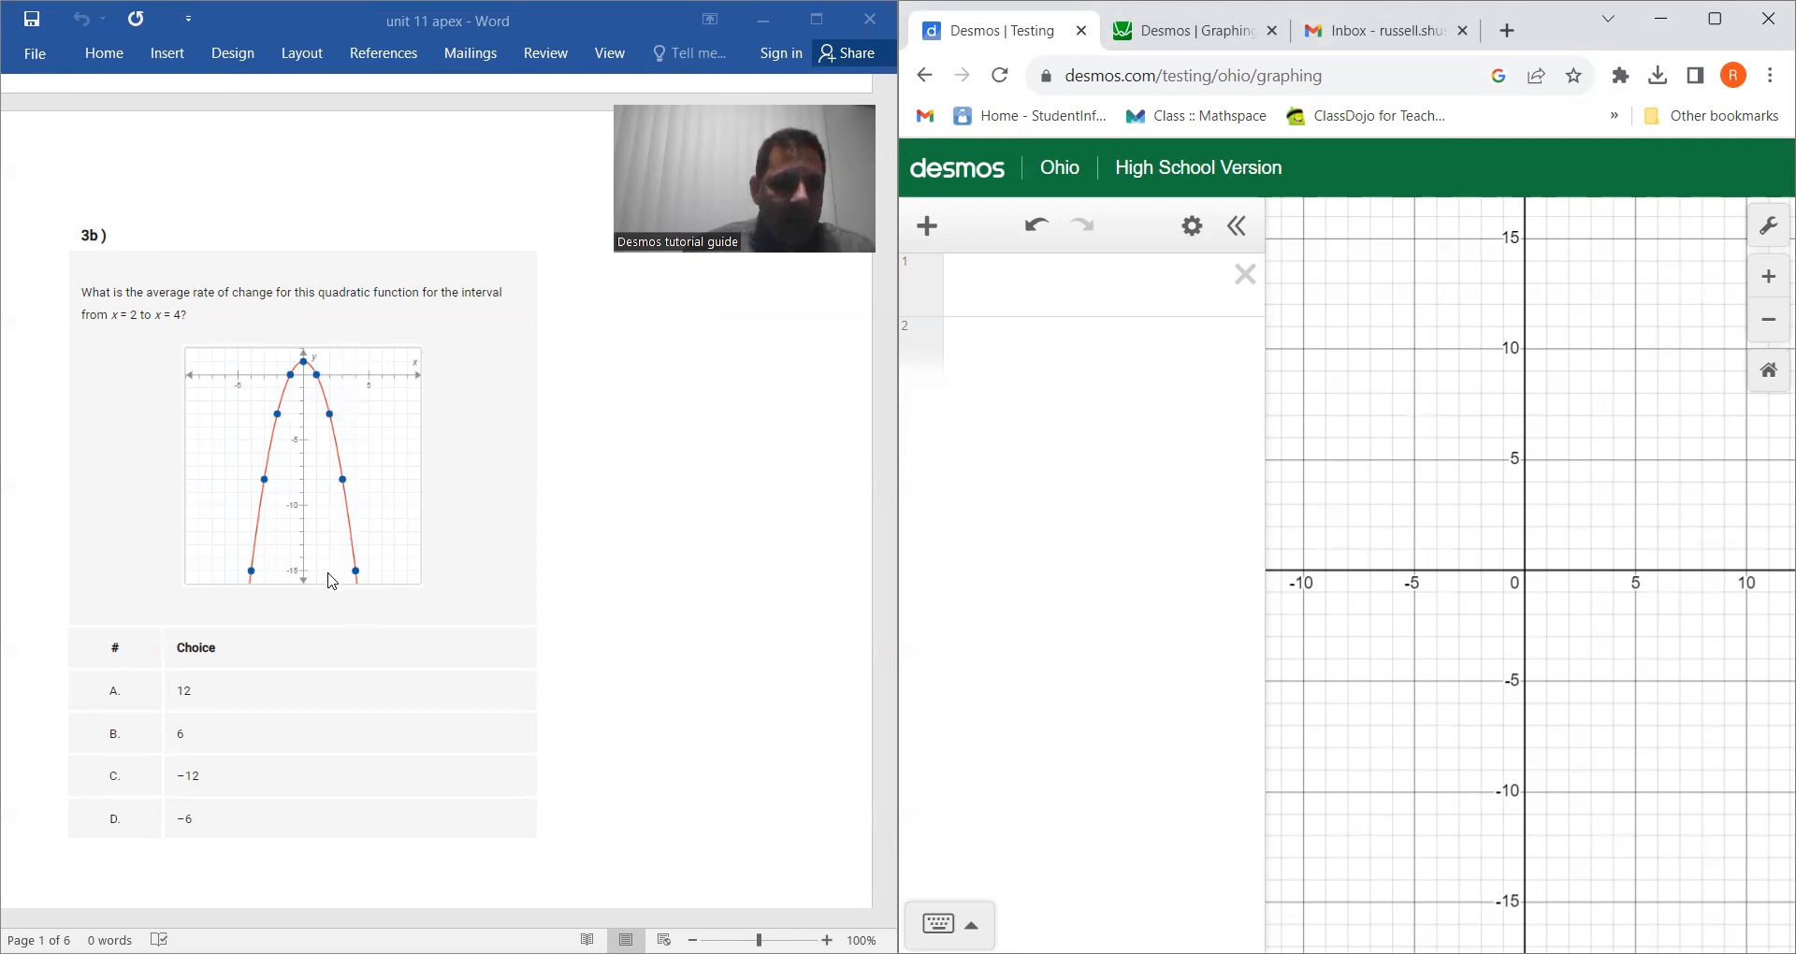
Step: Calculate −12 divided by 2 in the first expression line
left_click(991, 291)
left_click(1551, 881)
left_click(1308, 882)
left_click(1388, 881)
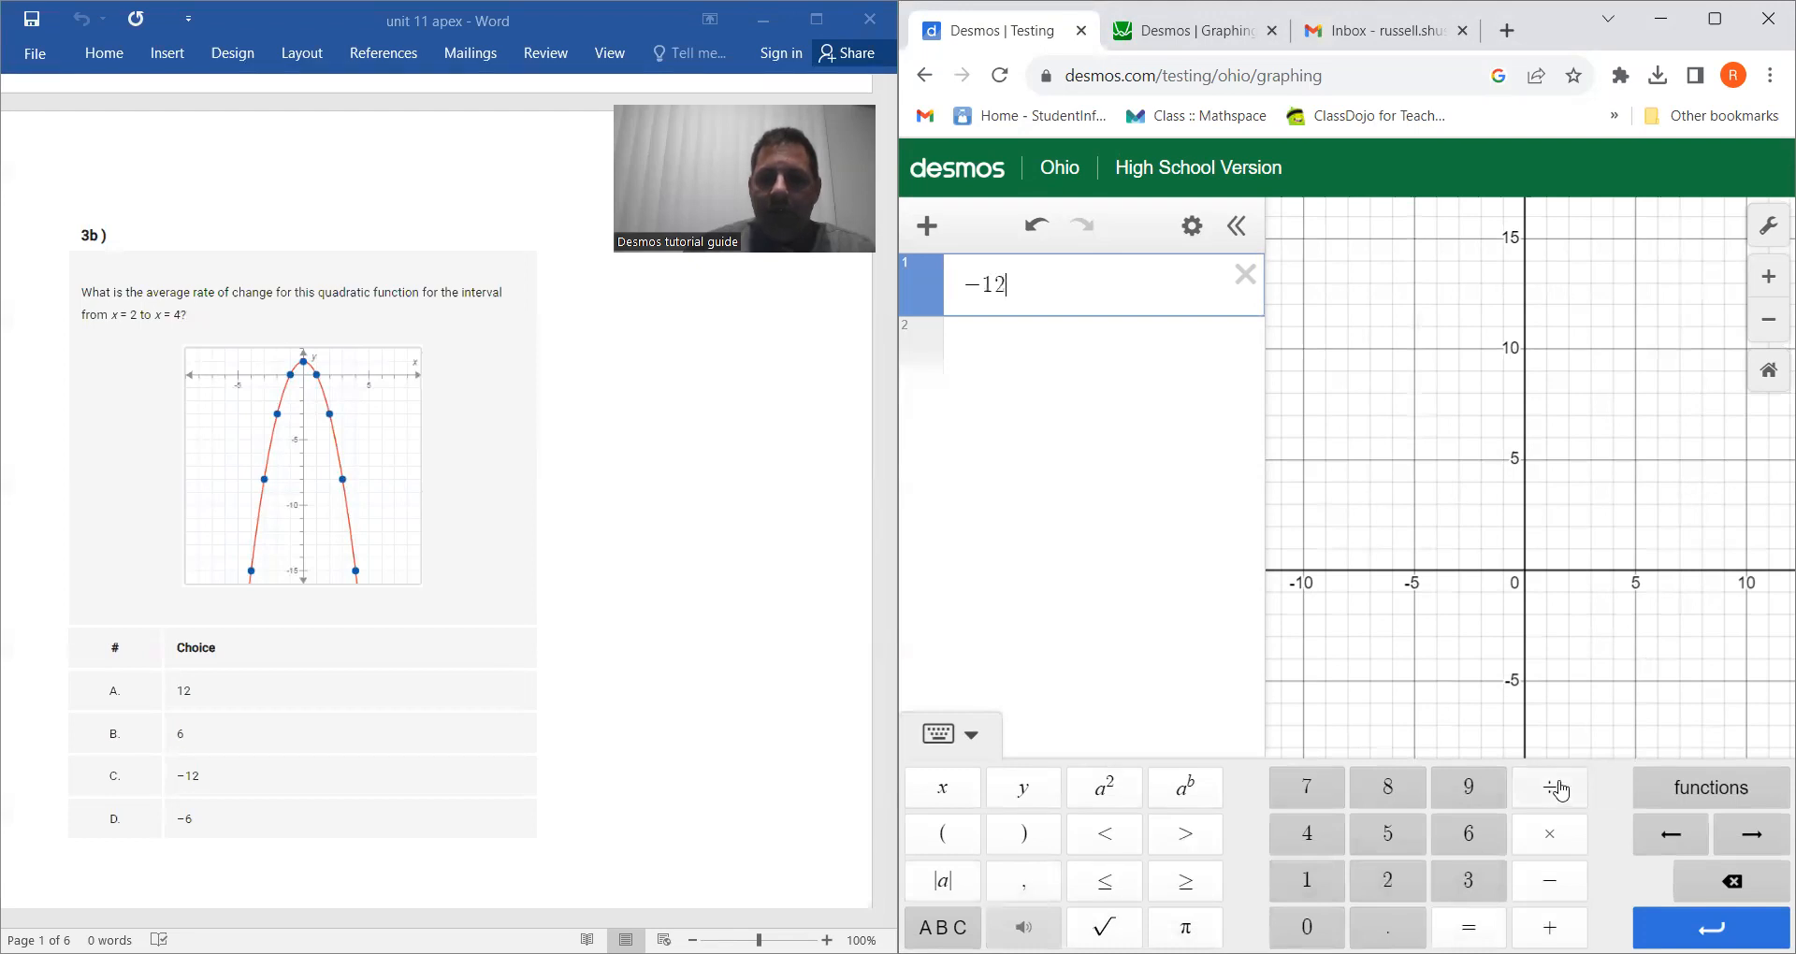
left_click(1550, 788)
left_click(1388, 880)
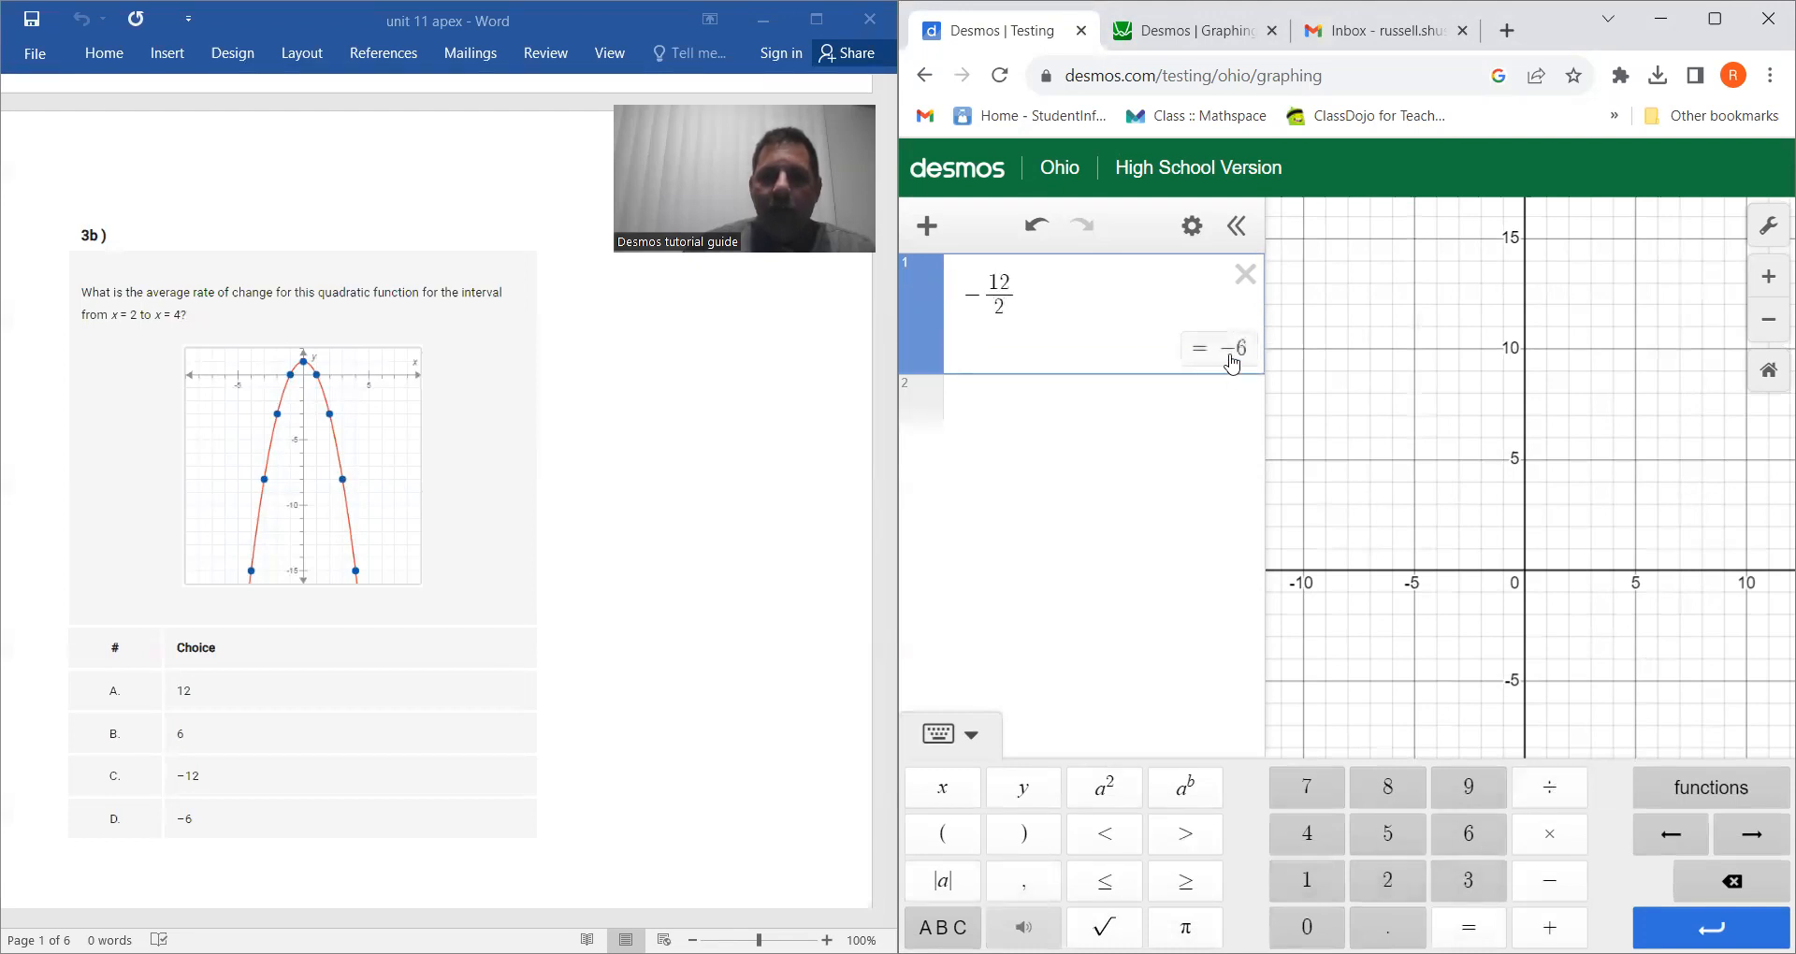
Step: Enter the difference of y-values, −15 − −3, in a second expression line
left_click(1086, 417)
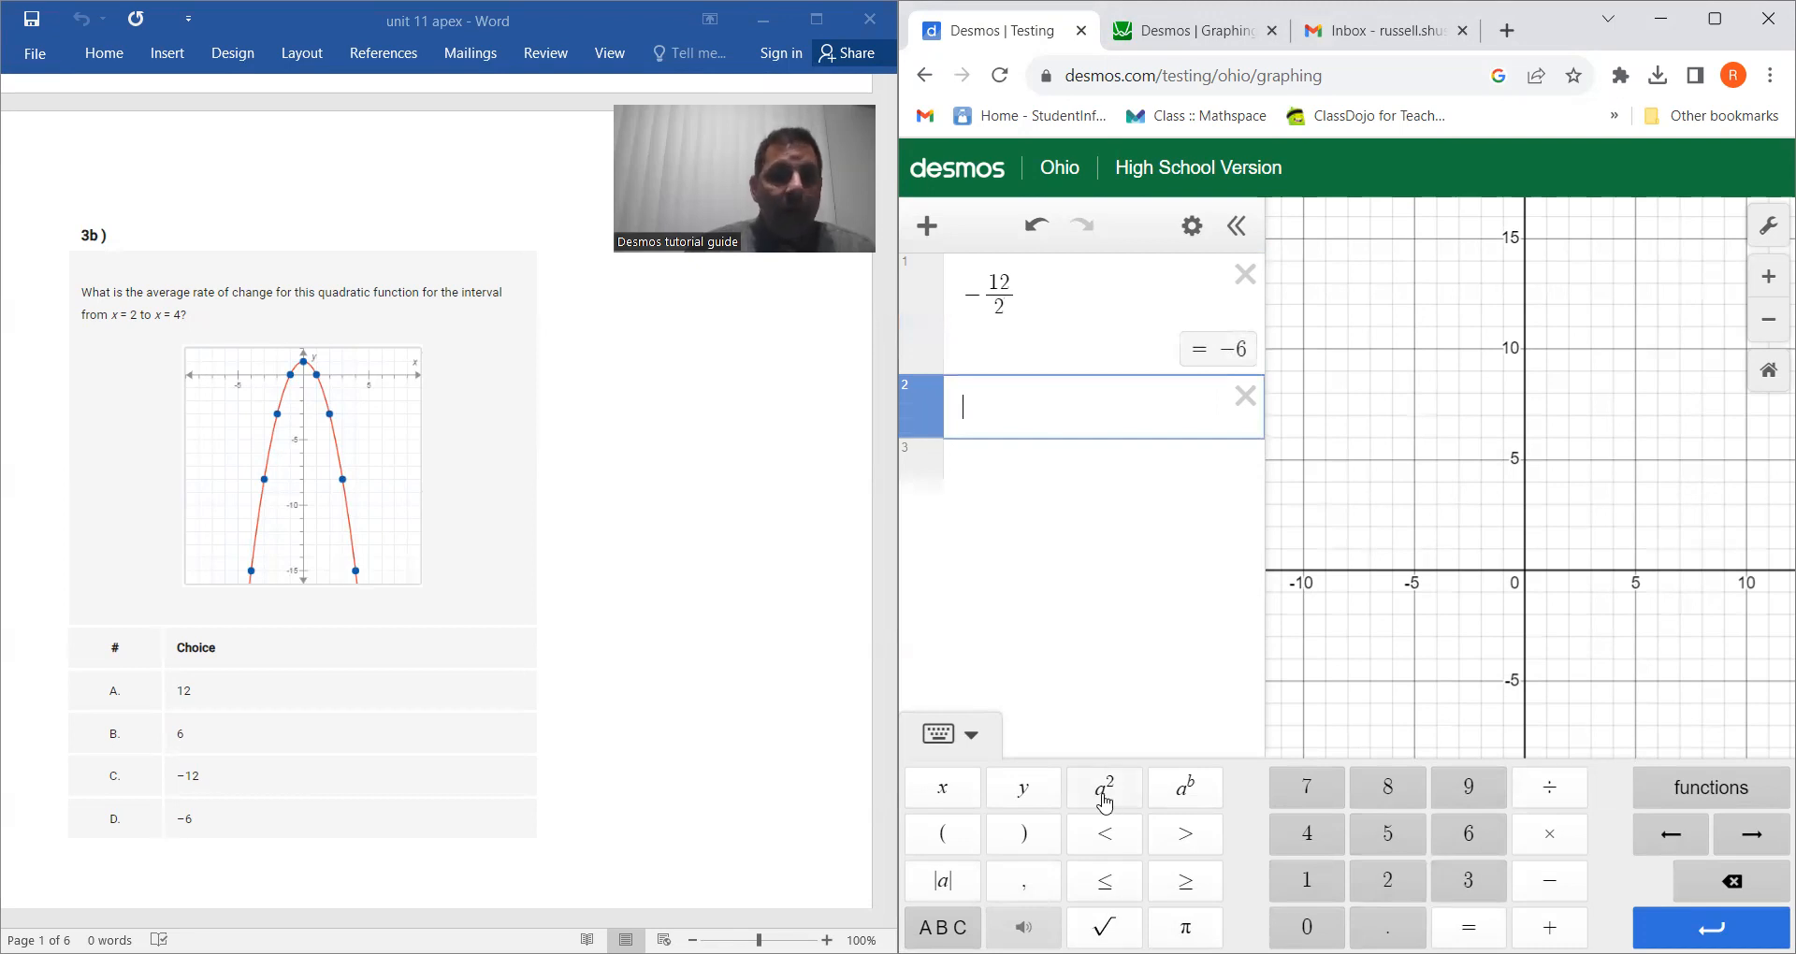
left_click(1560, 885)
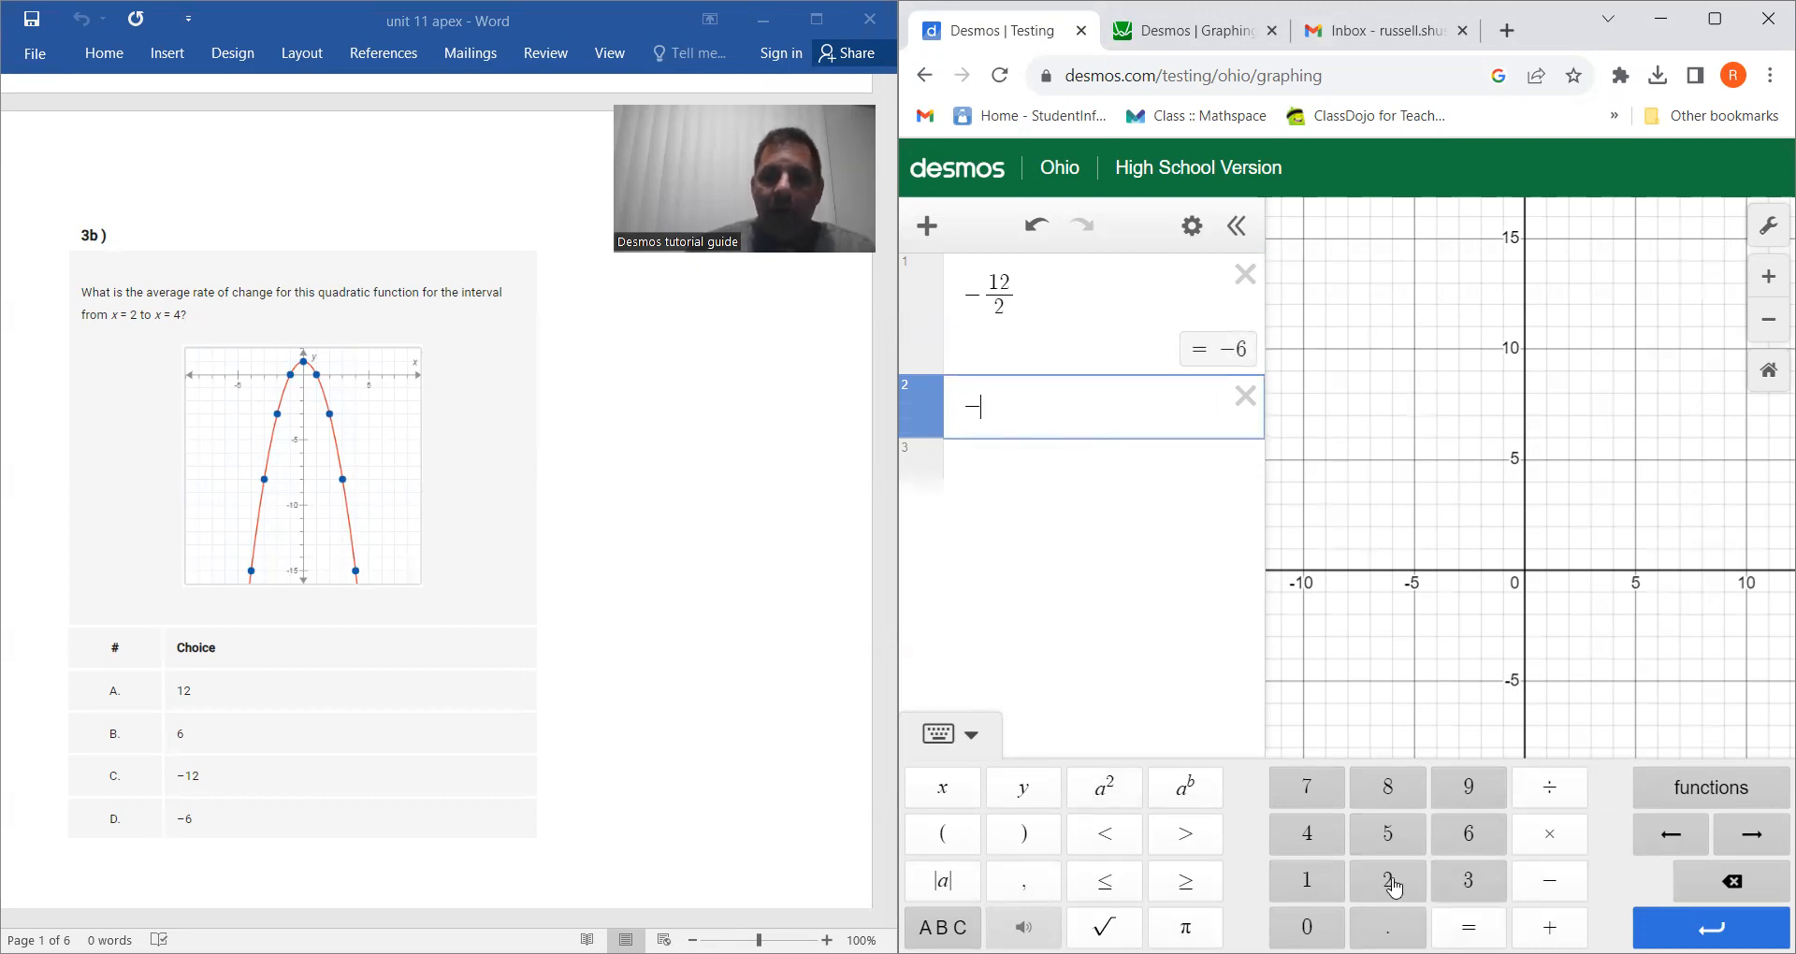
left_click(1307, 880)
left_click(1388, 834)
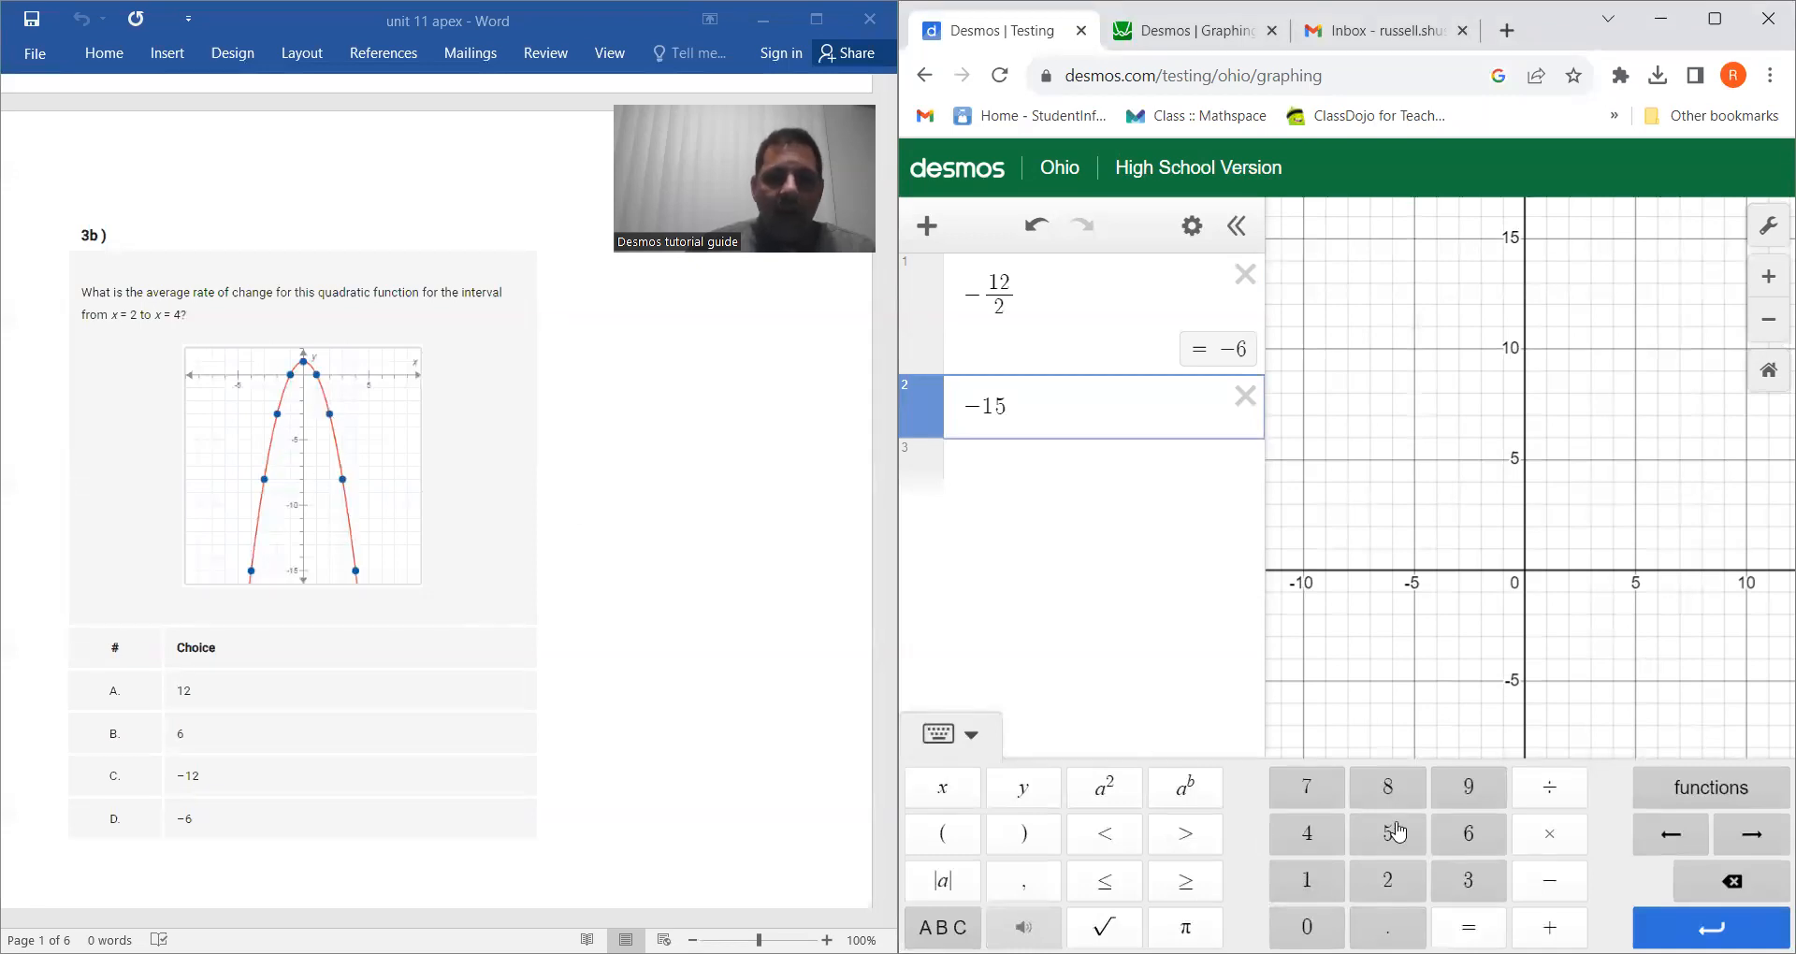
left_click(1545, 883)
left_click(1525, 885)
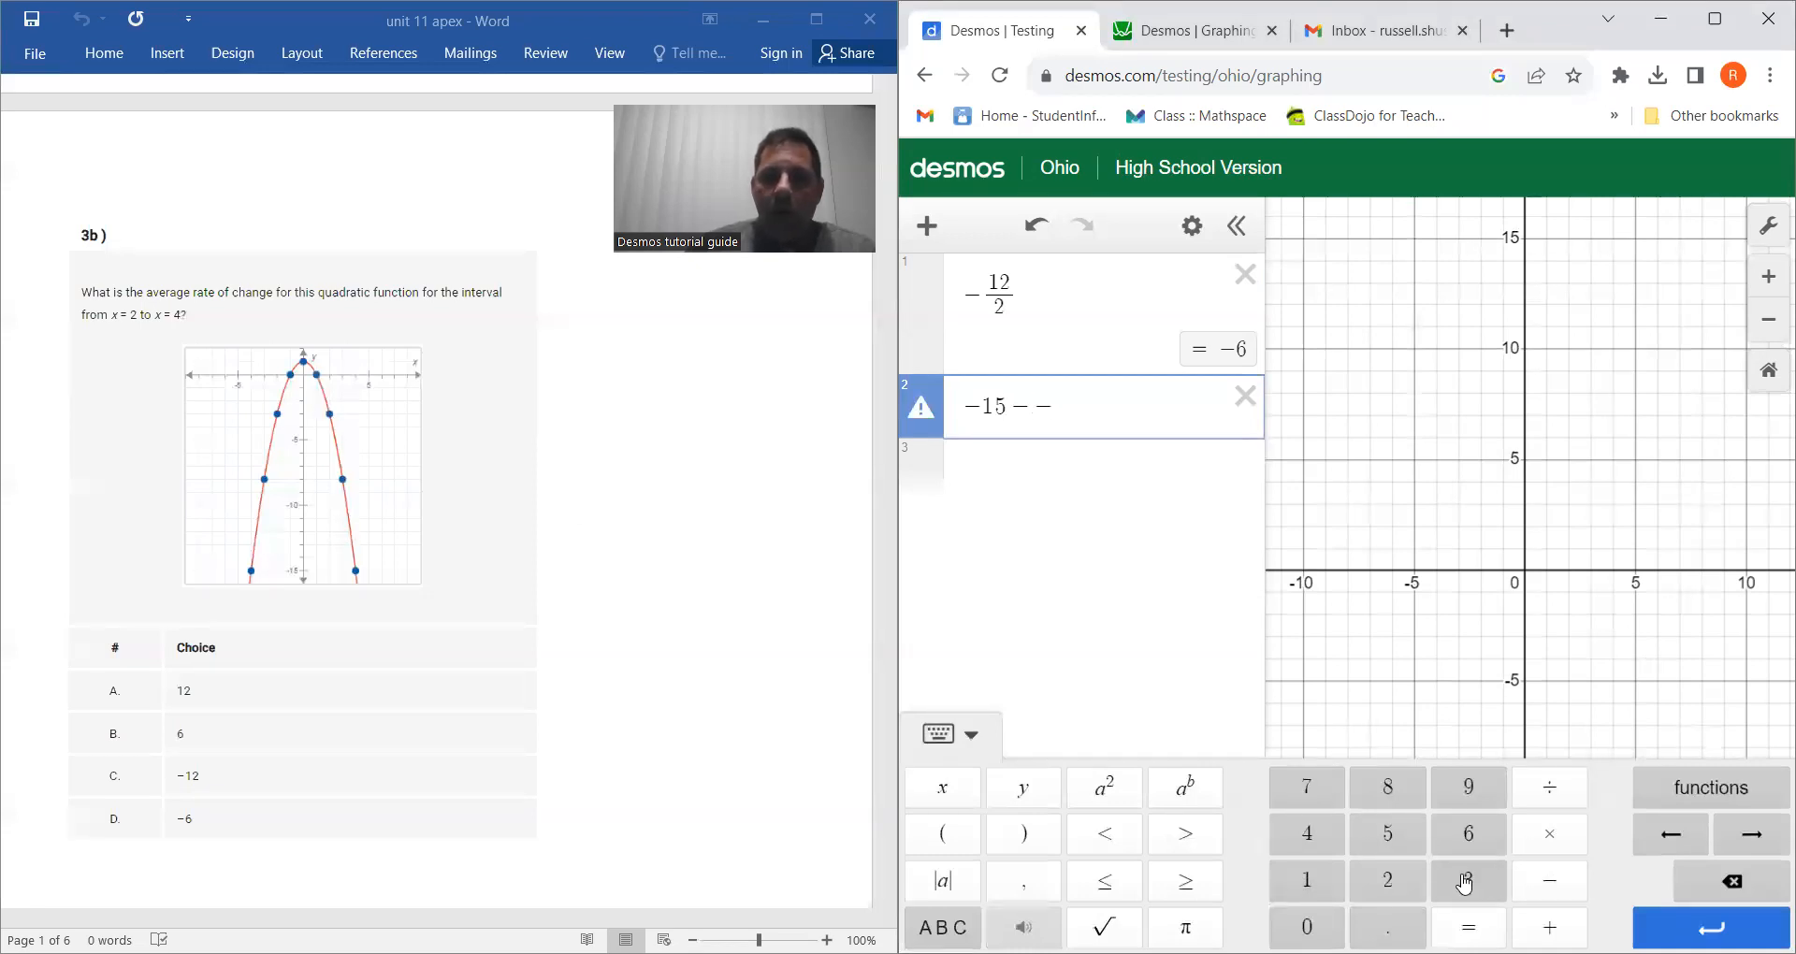
left_click(1469, 879)
Step: Turn the whole −15 − −3 expression into a fraction's numerator over the denominator 4 − 2
left_click_drag(1066, 404, 938, 404)
left_click(1067, 405)
left_click(1550, 788)
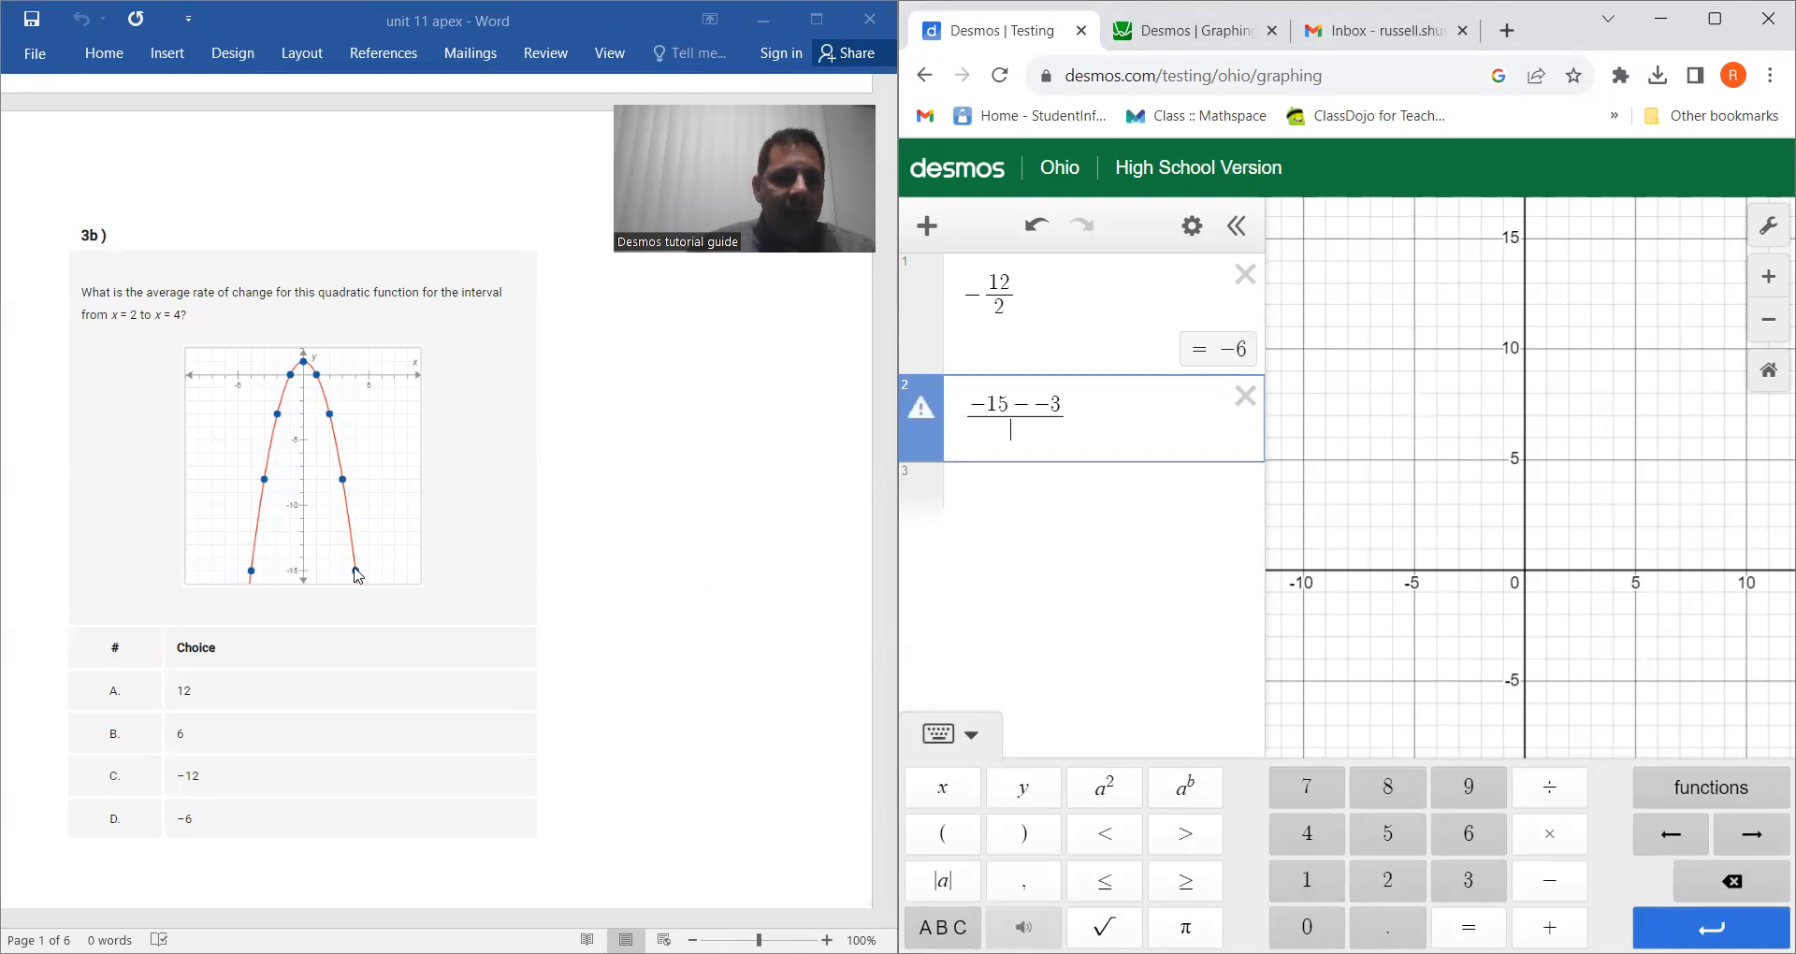
left_click(1308, 833)
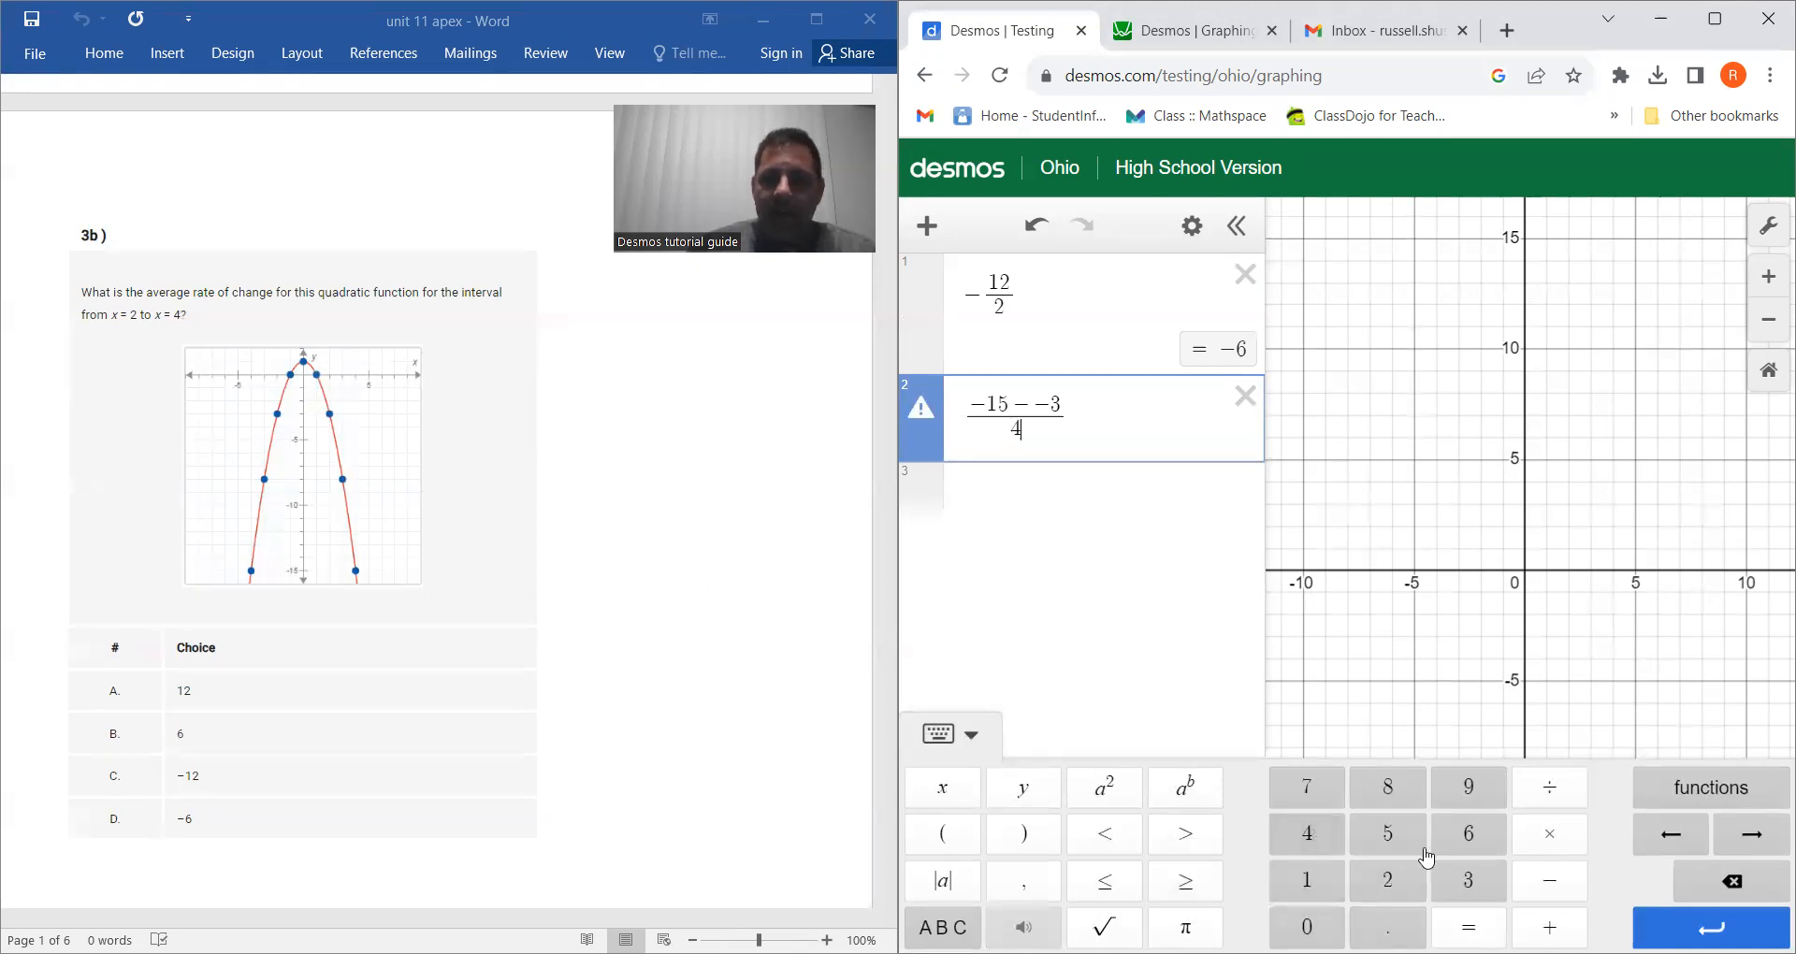
left_click(1551, 881)
left_click(1406, 880)
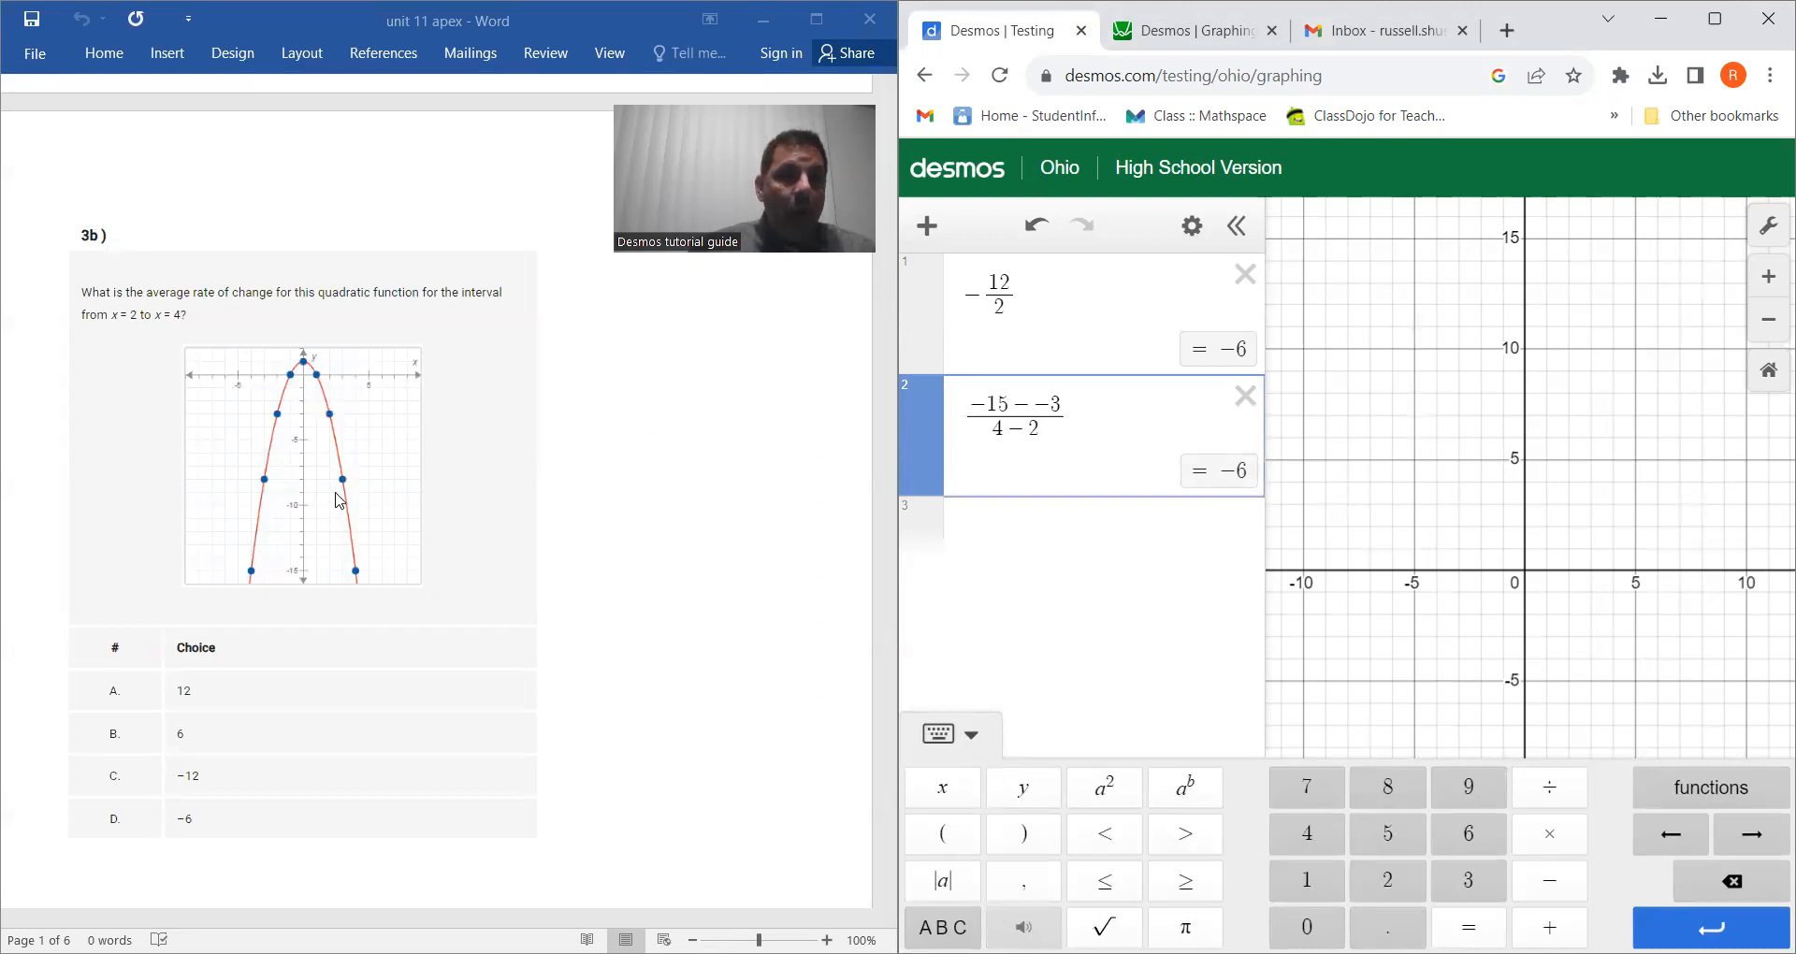
Step: Bring the completing-the-square question 5a into view in Word and delete both calculations in Desmos
scroll(743, 525, "down", 10)
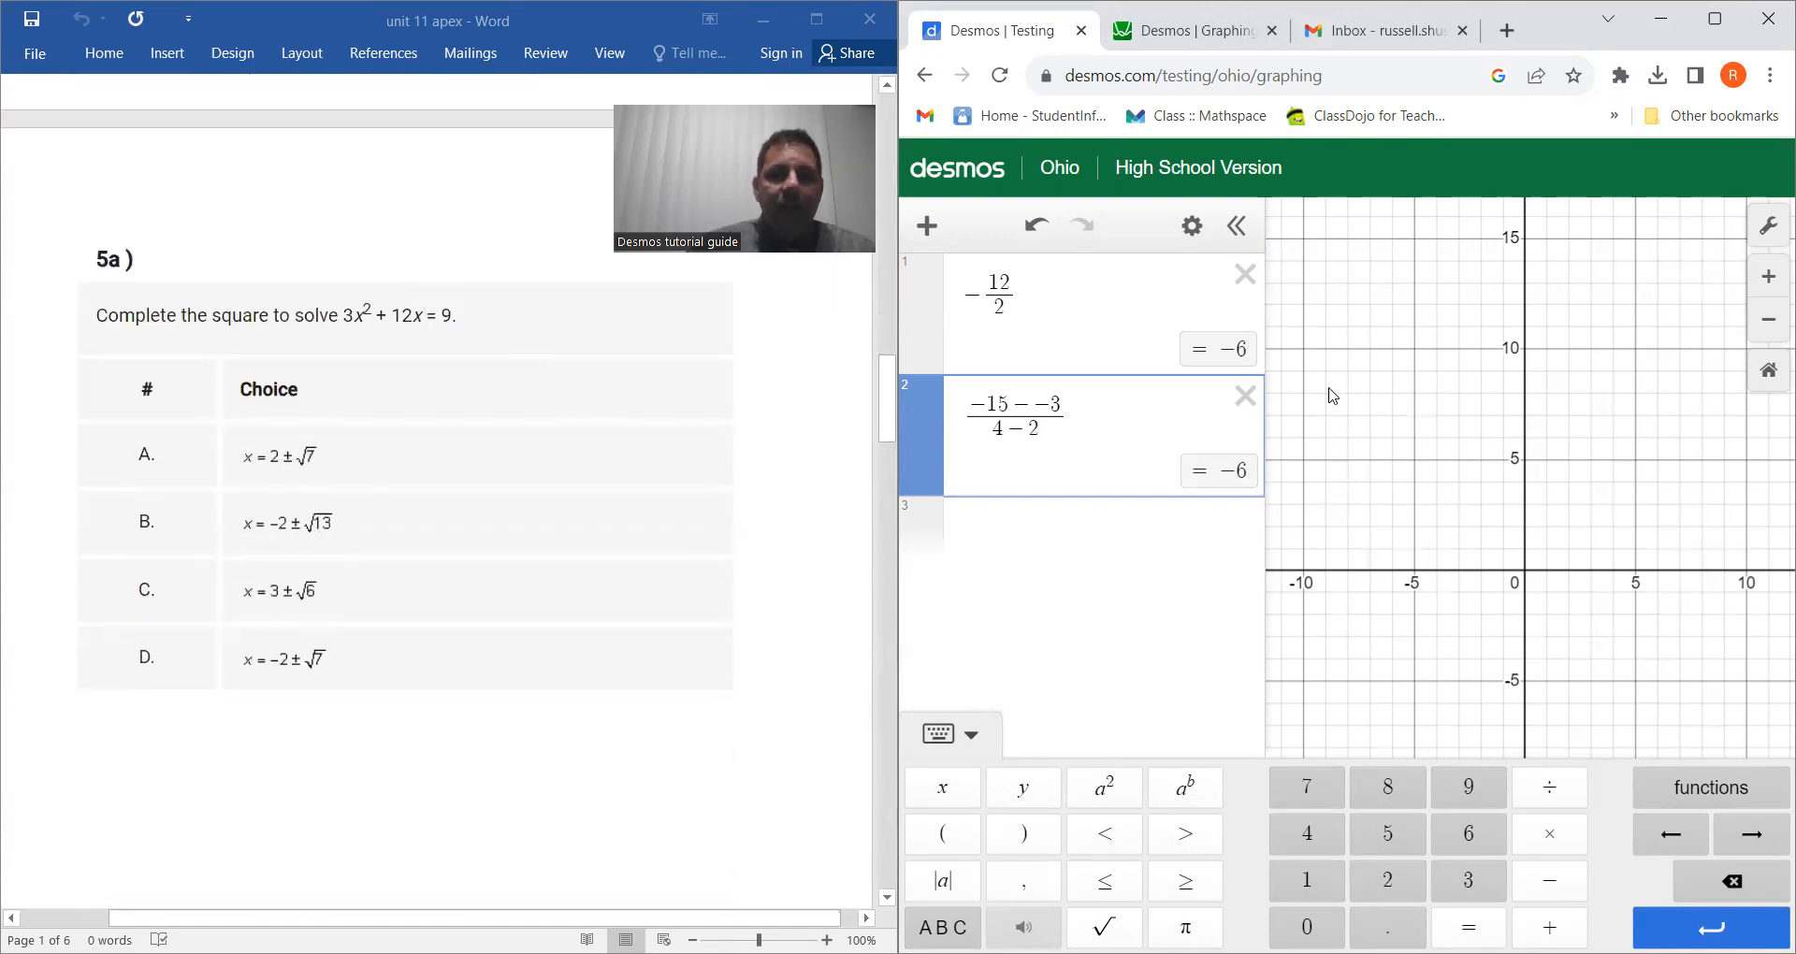
left_click(1245, 396)
left_click(1245, 274)
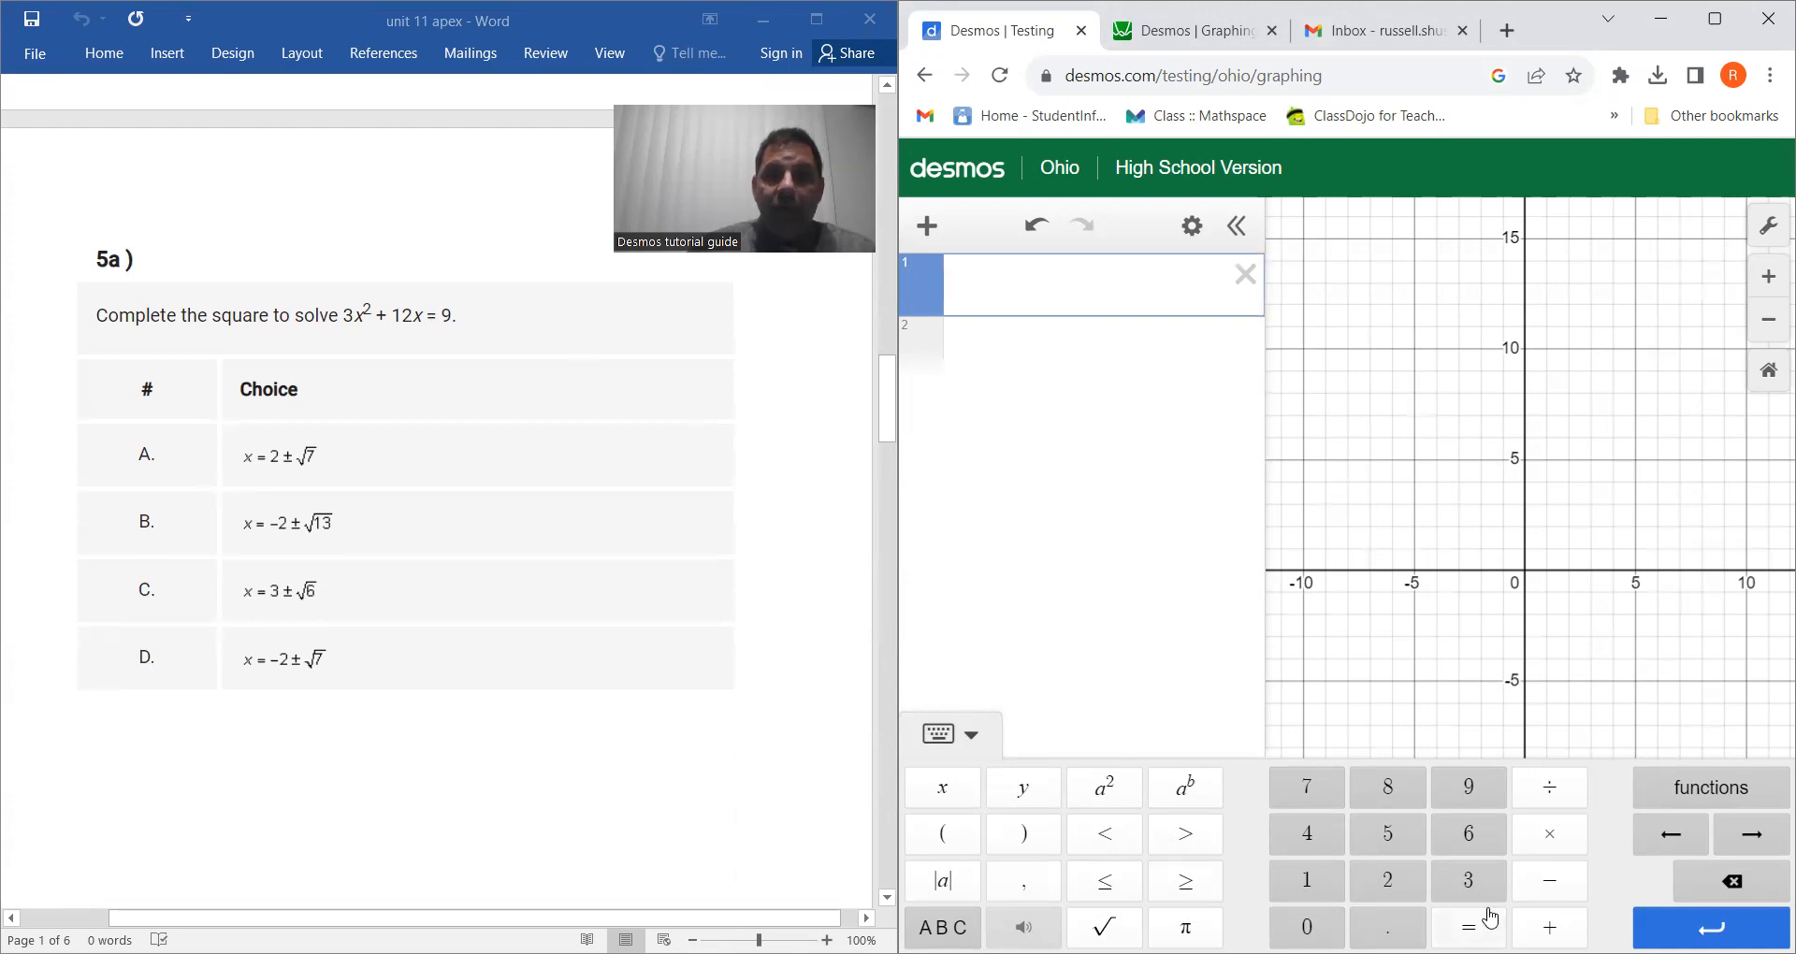
Step: Enter the equation 3x² + 12x = 9 in the first expression line
left_click(1468, 879)
left_click(943, 788)
left_click(1105, 788)
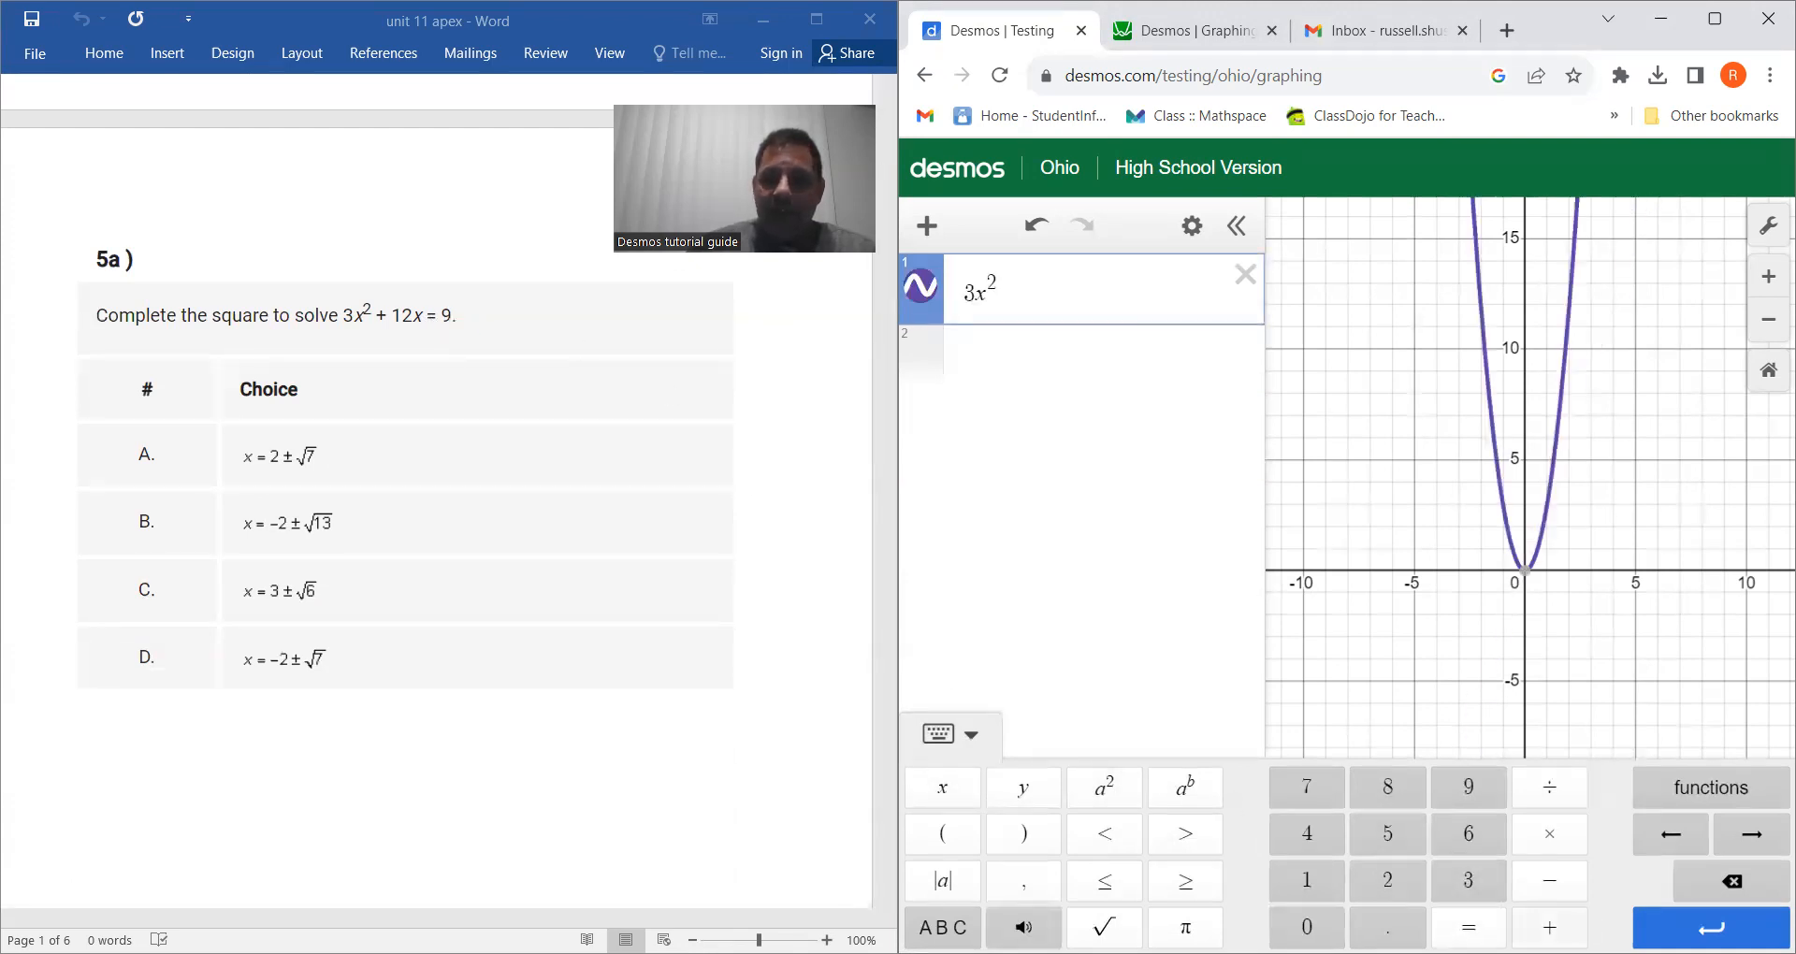
left_click(1551, 928)
left_click(1313, 882)
left_click(1380, 887)
left_click(964, 797)
left_click(1474, 924)
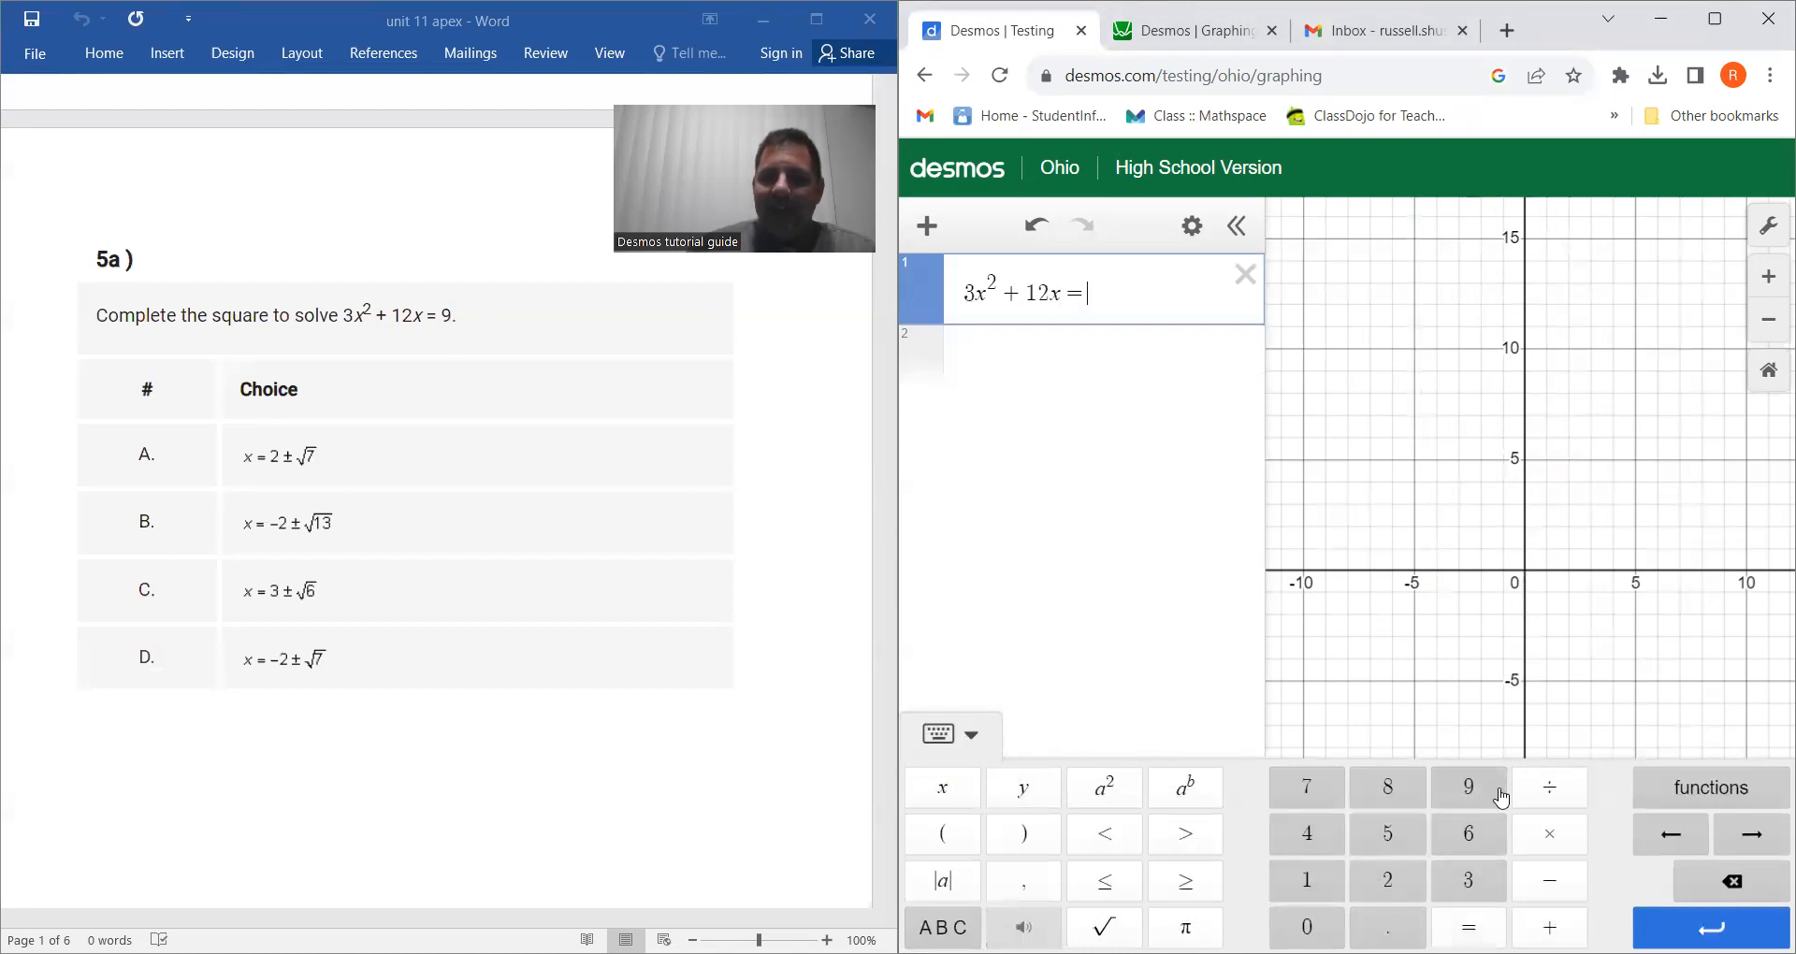
left_click(1468, 789)
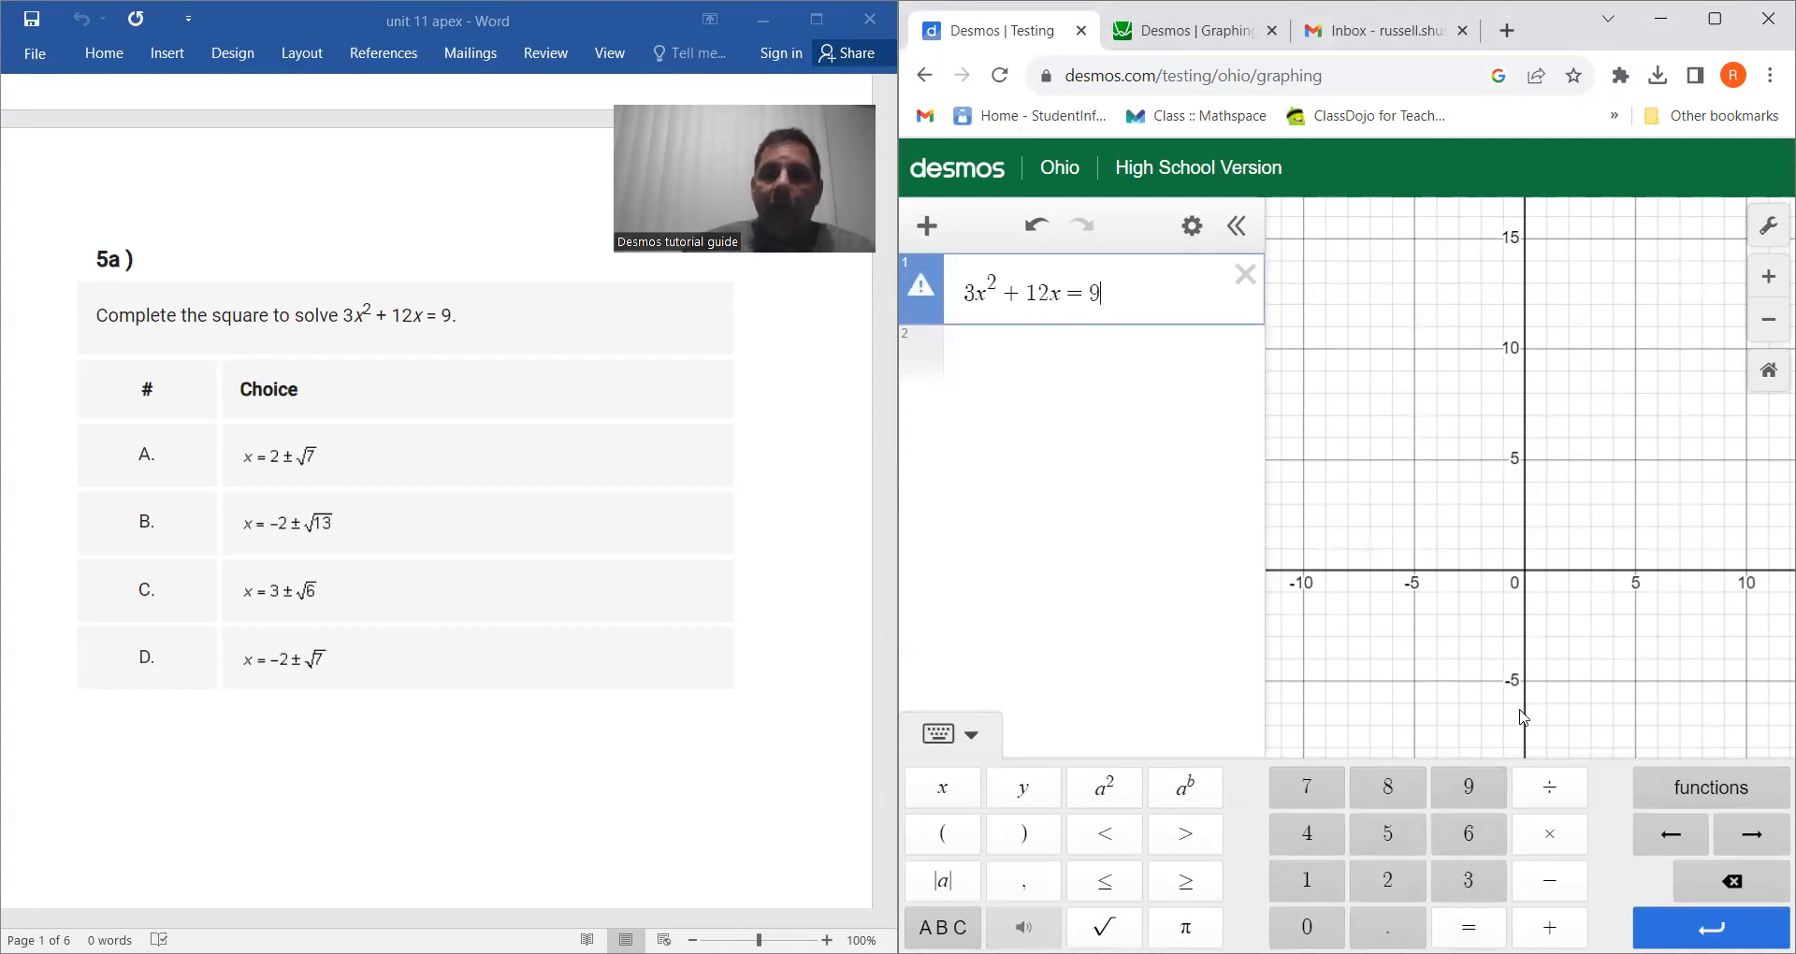
Step: Remove "= 9" from the equation and rewrite it as y = 3x² + 12x
left_click(1731, 881)
left_click(1731, 882)
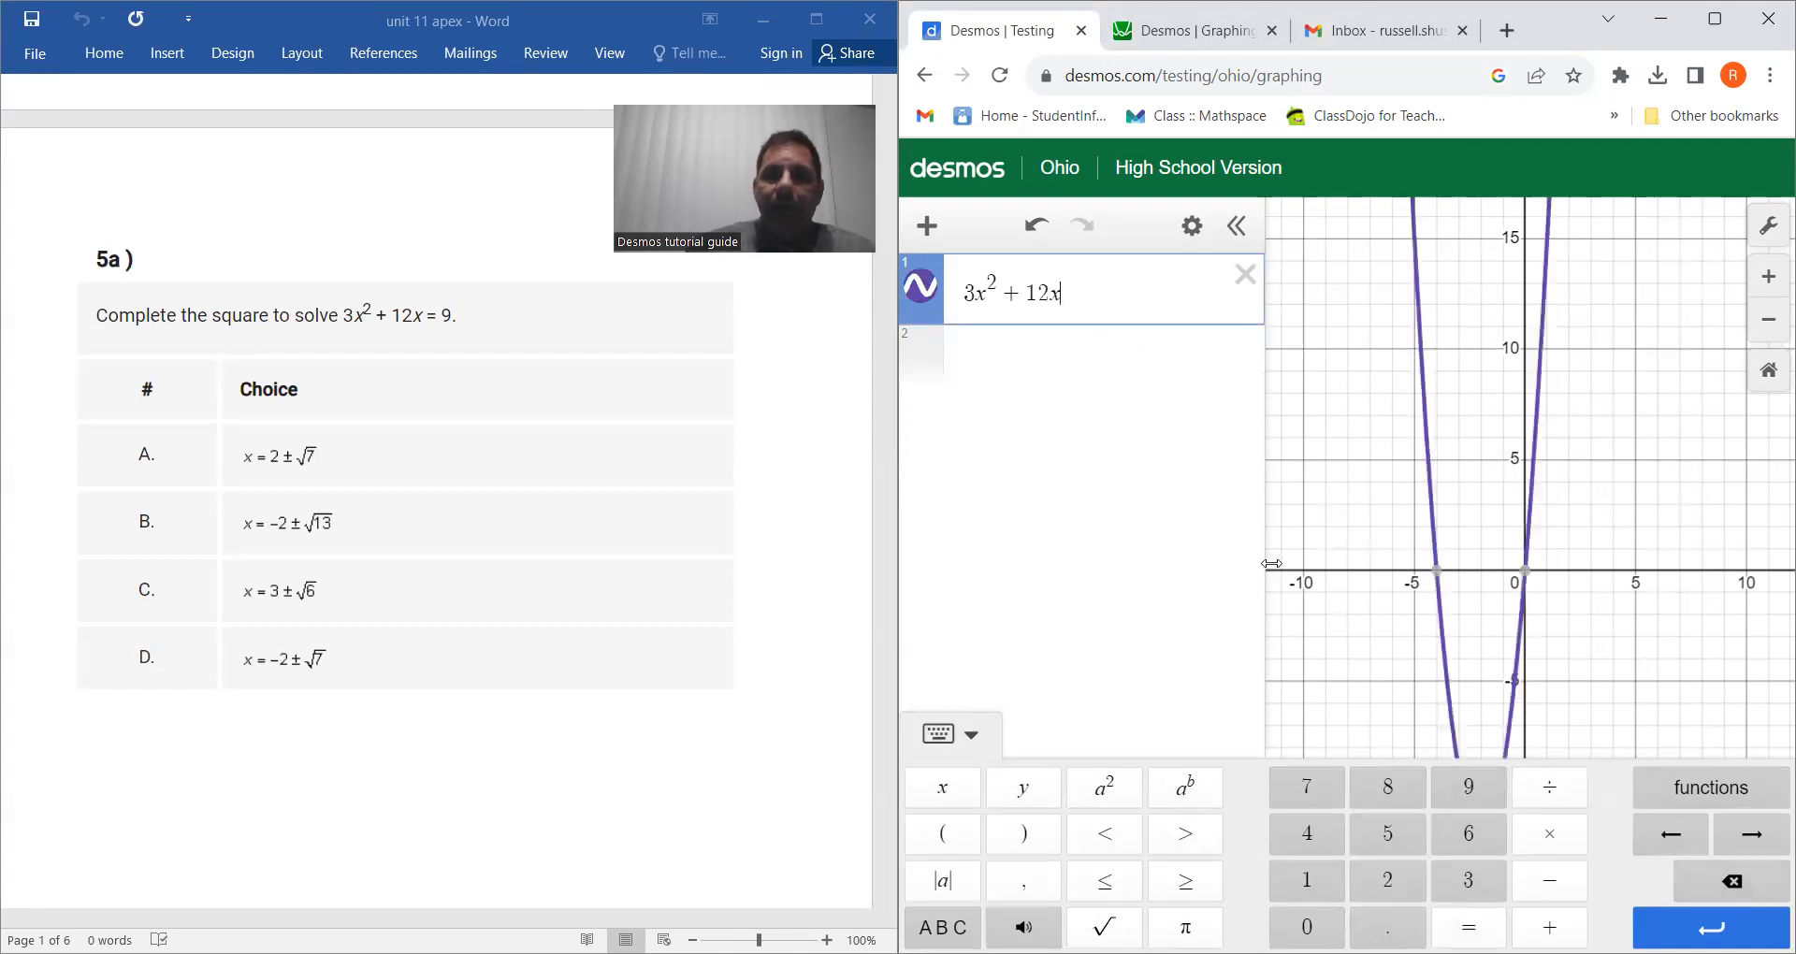
left_click(963, 296)
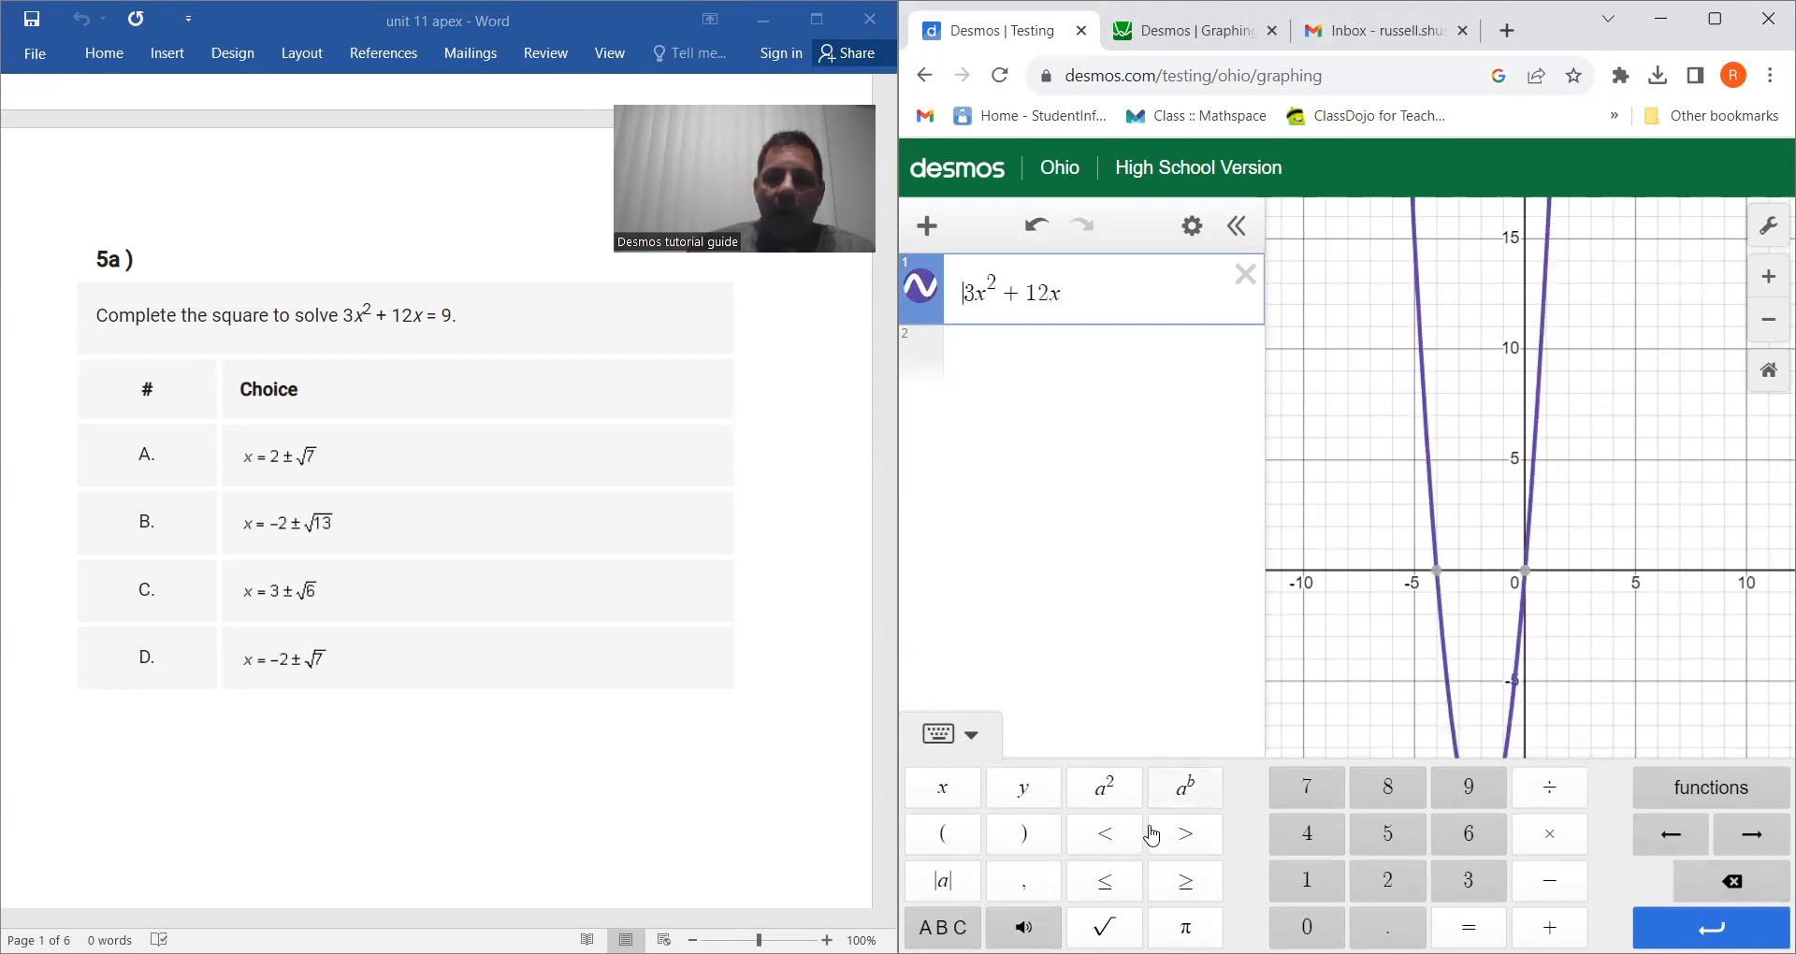
left_click(1026, 791)
left_click(1469, 927)
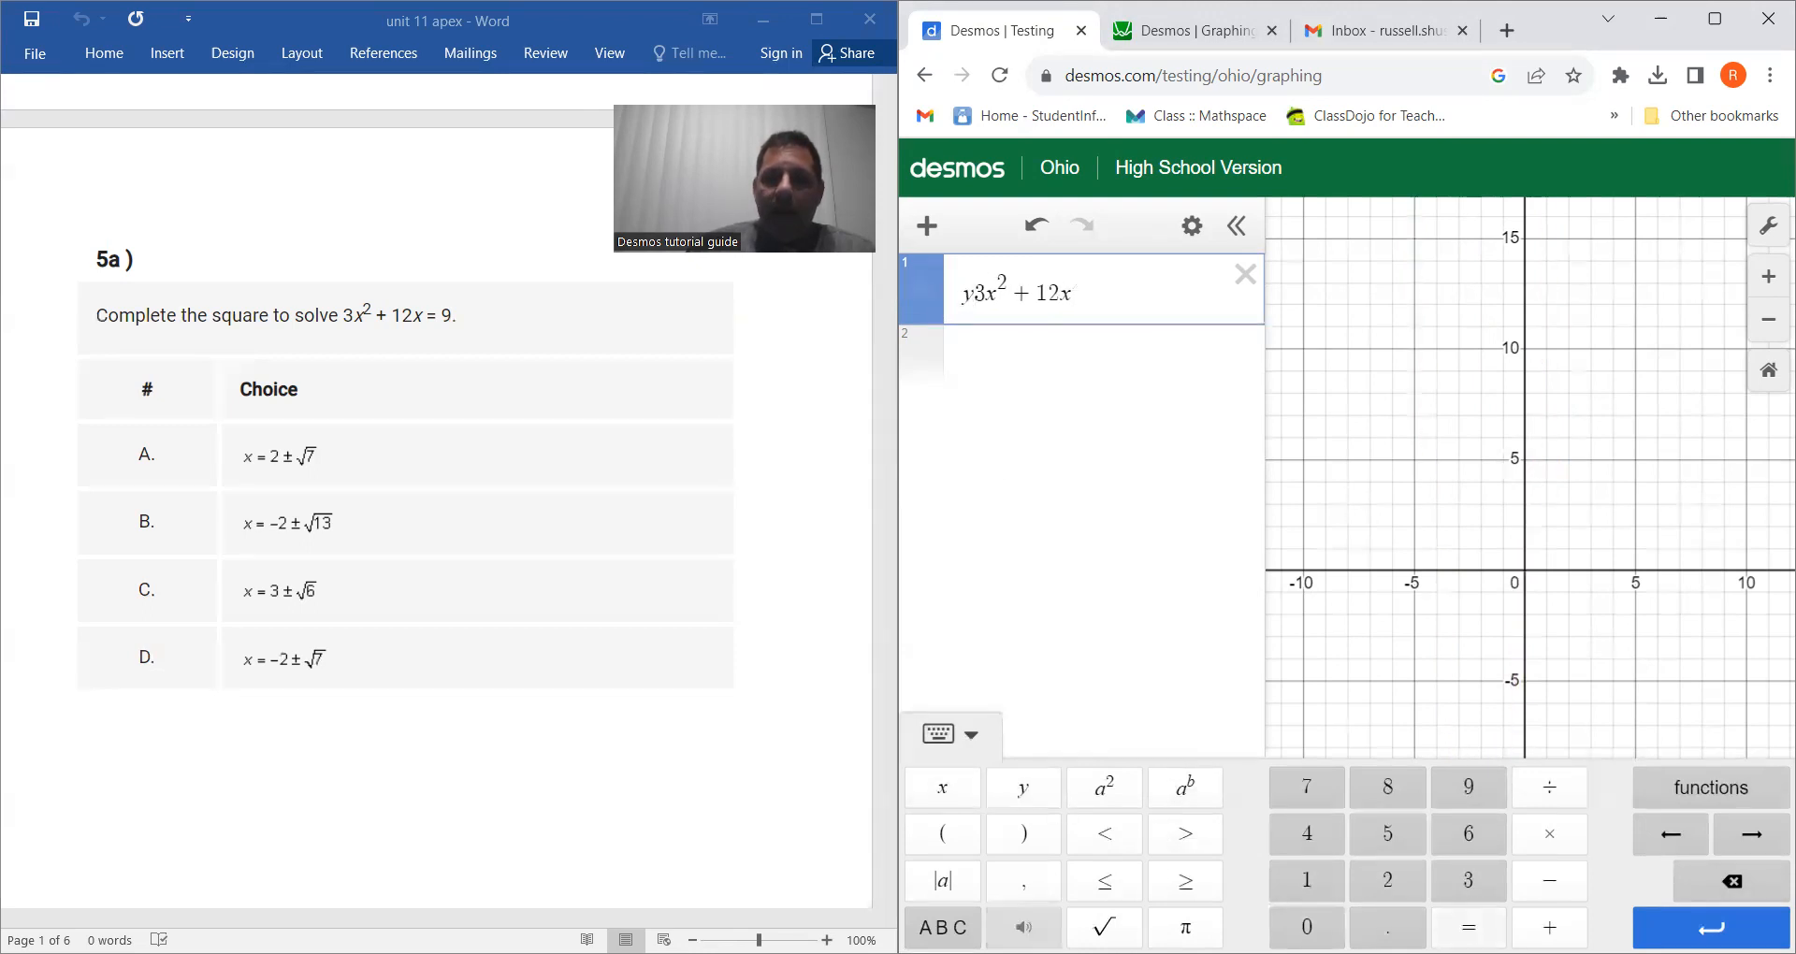
Step: Graph y = 9 as a second equation and show the coordinates of its two intersections with the parabola
left_click(1047, 368)
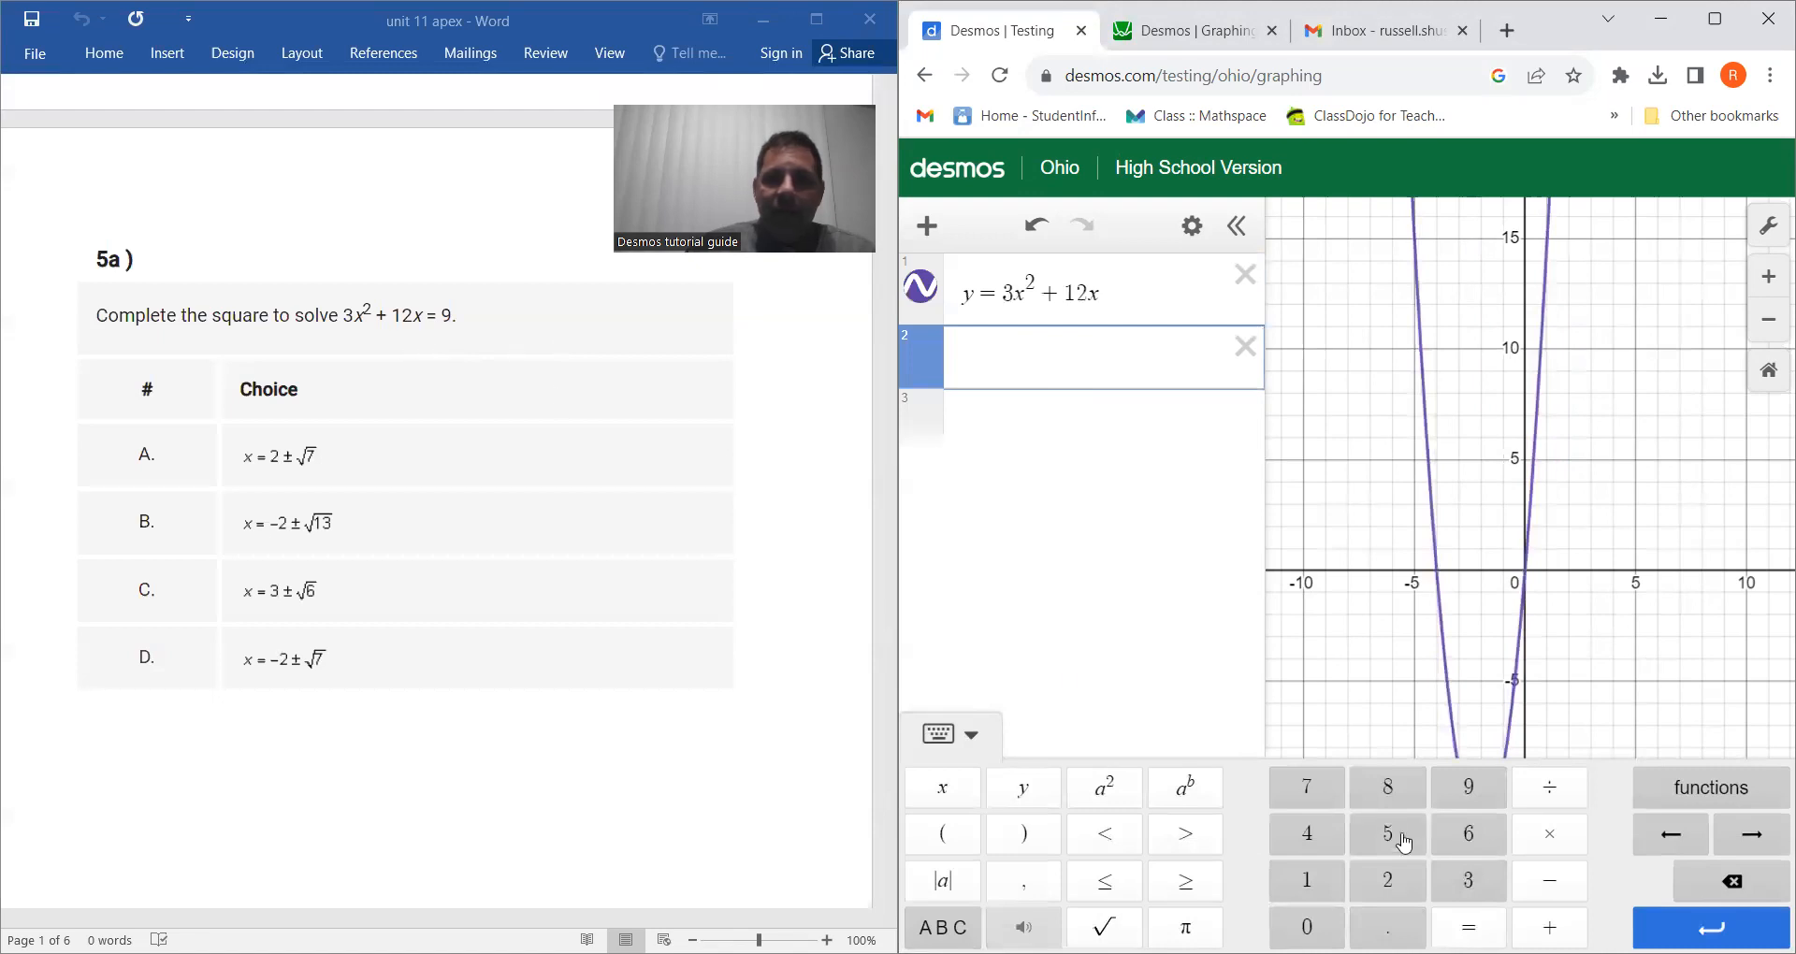
left_click(1024, 789)
left_click(1469, 927)
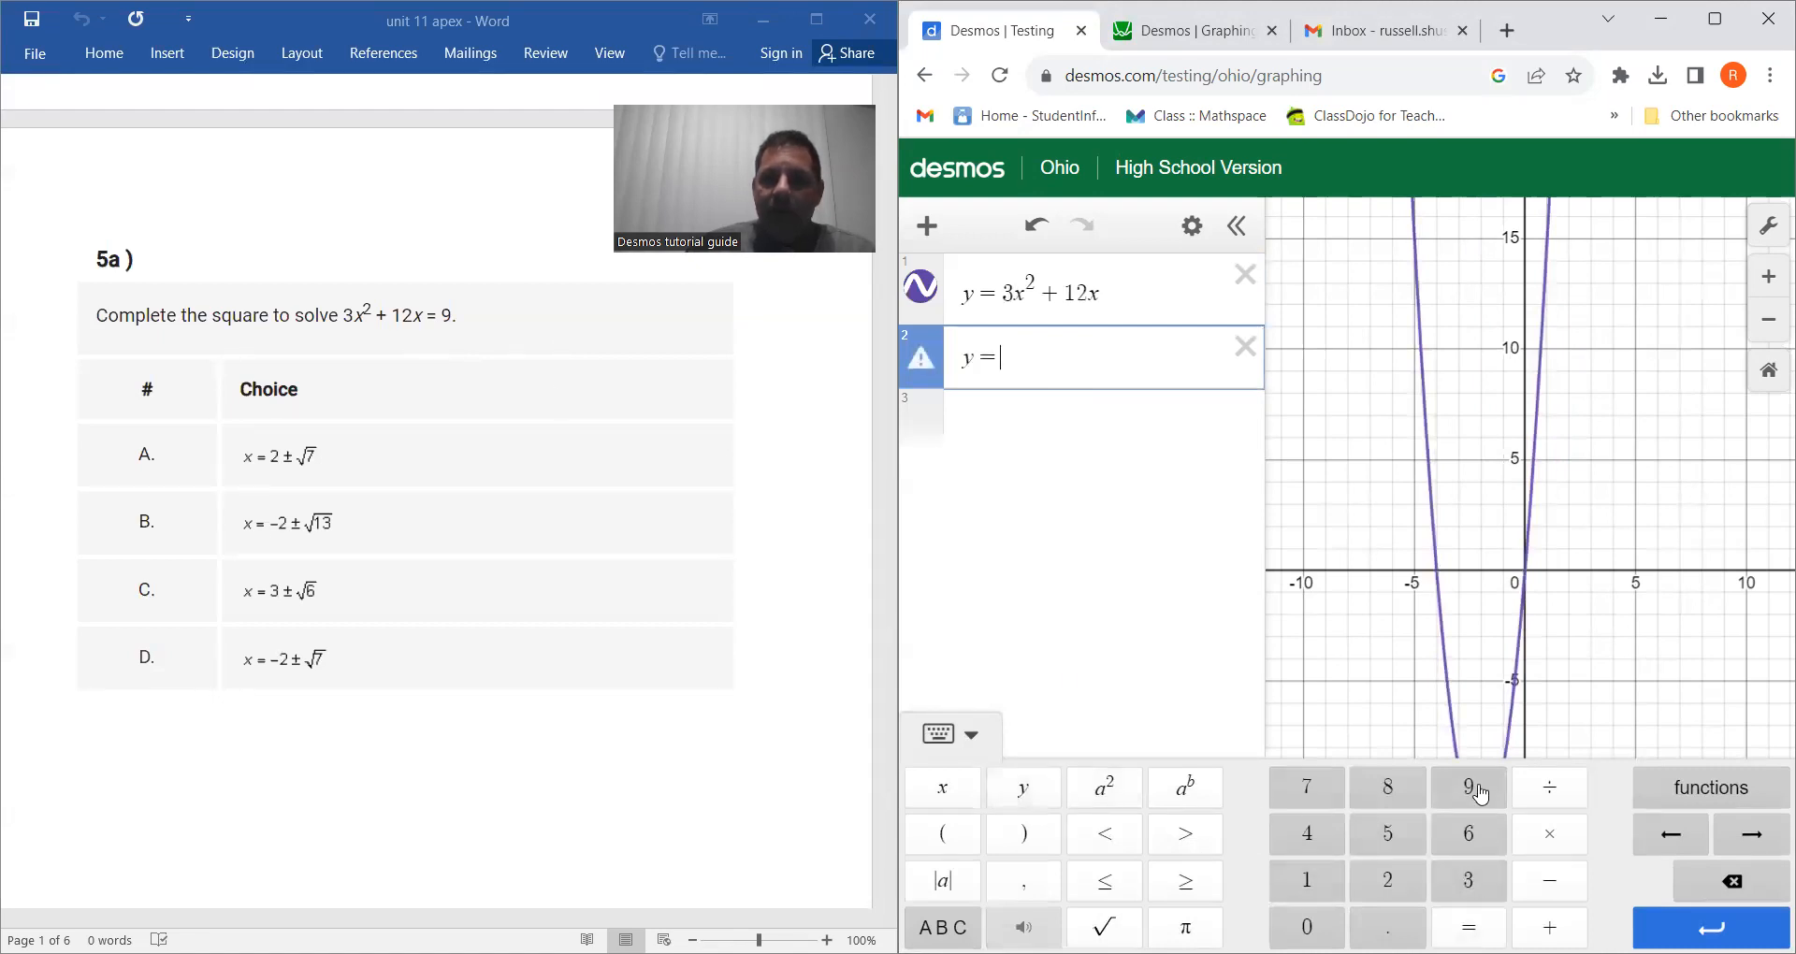
left_click(1469, 789)
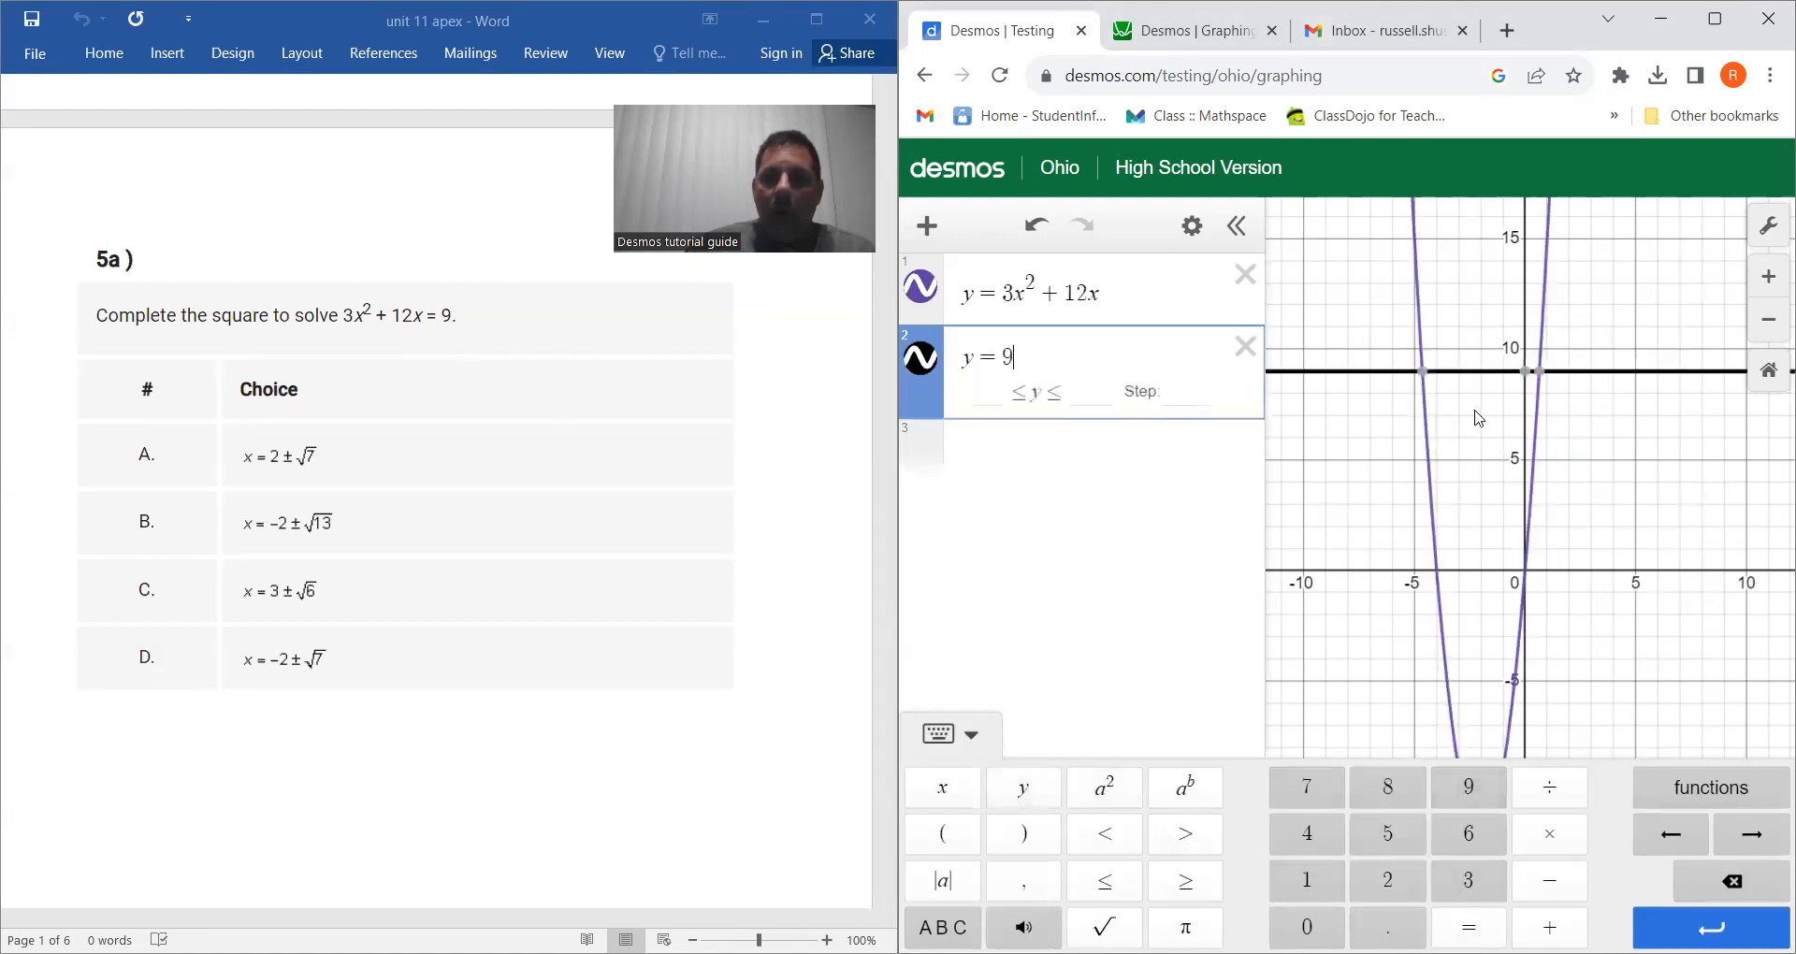
left_click(1422, 371)
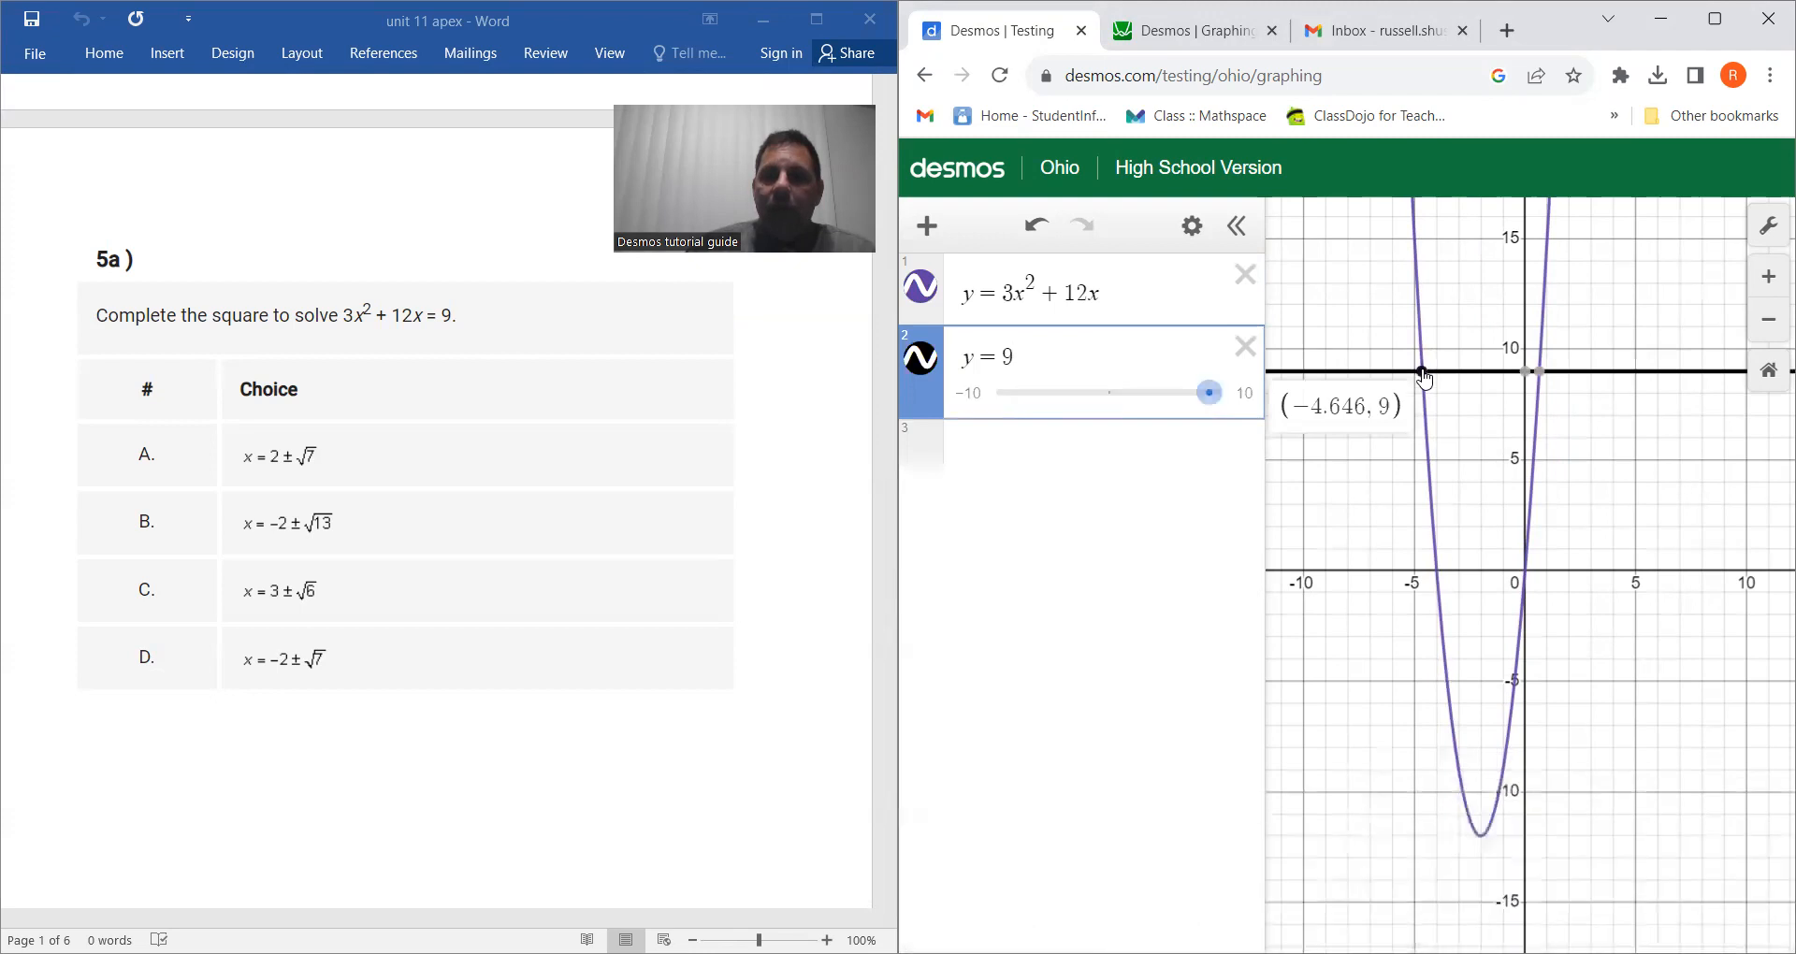
left_click(1540, 374)
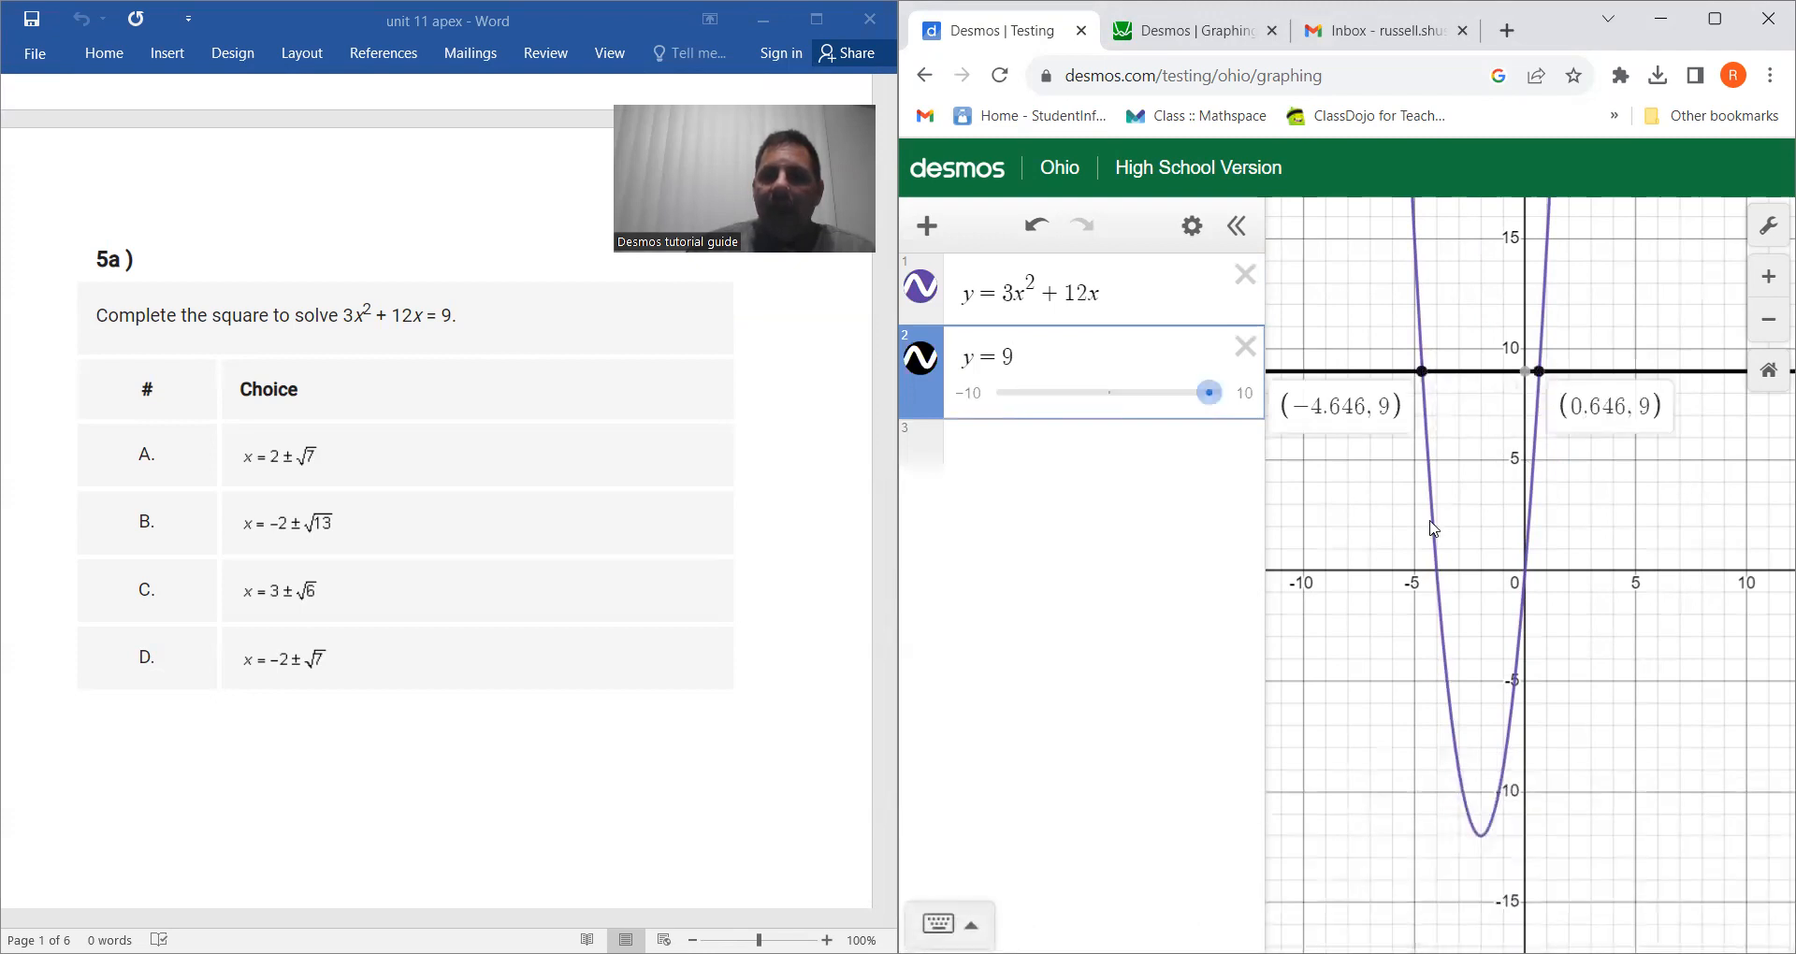
Step: Calculate 2 + √7 in a third expression line and show the coordinates of the parabola's right-hand intersection with y = 9
left_click(1087, 459)
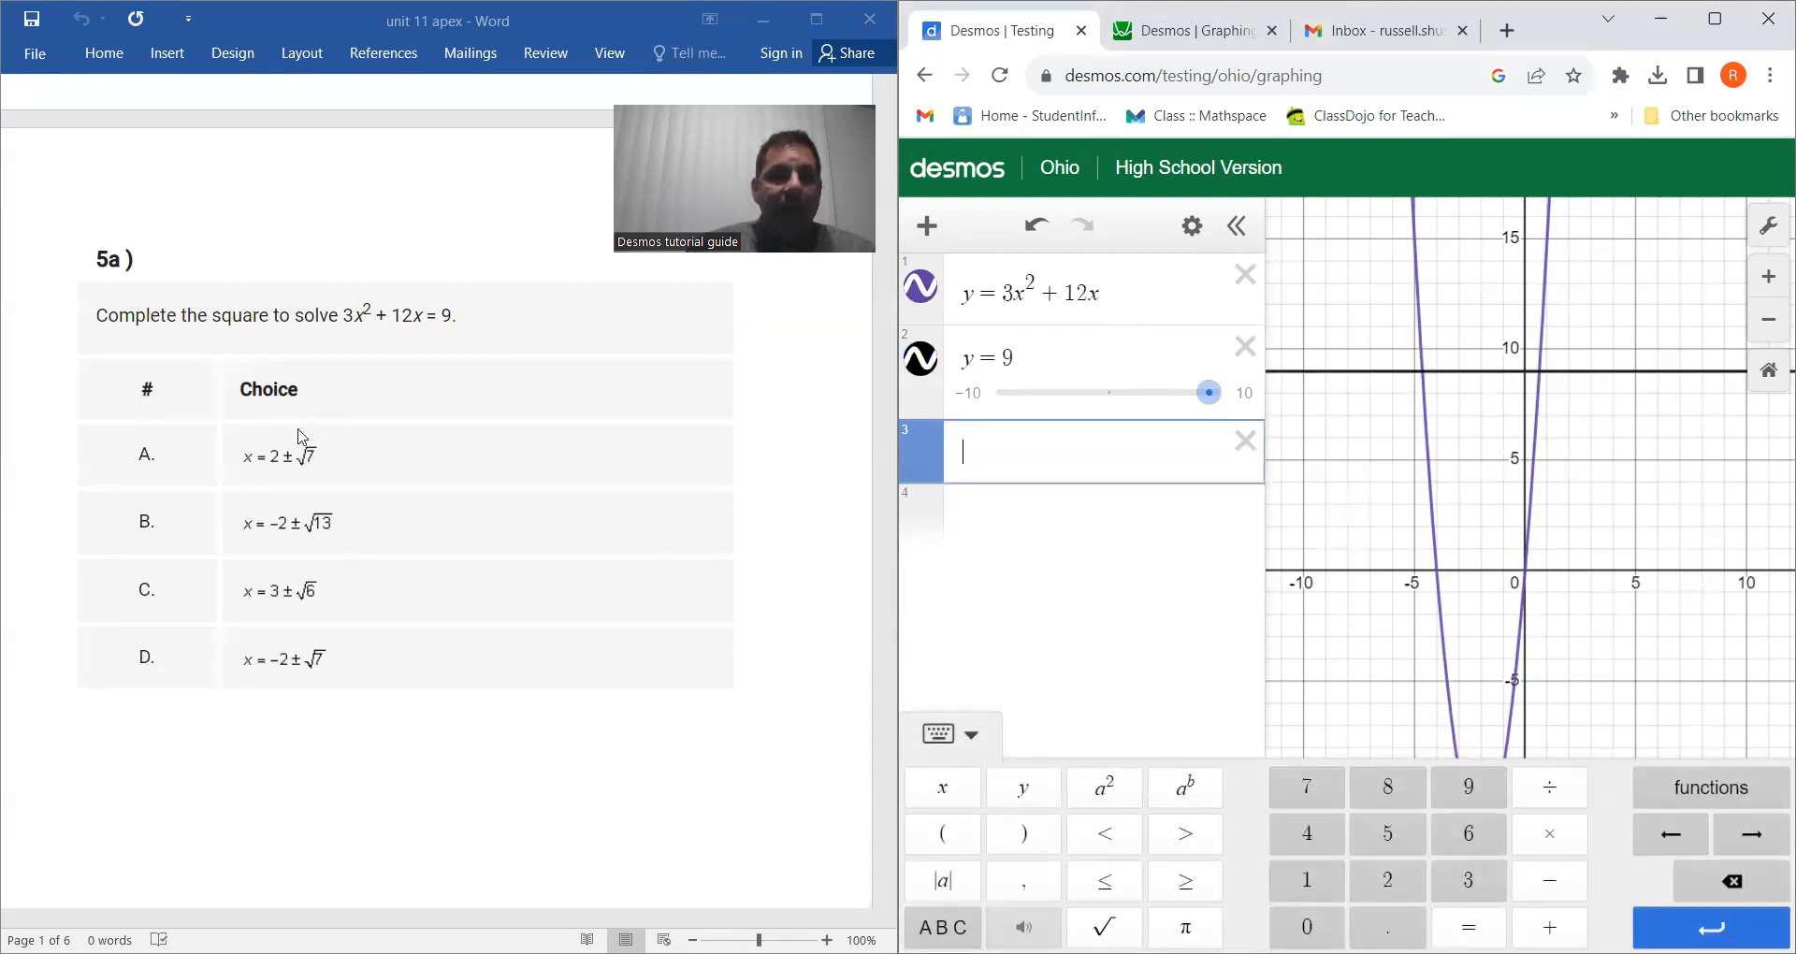
left_click(1413, 886)
left_click(1551, 927)
left_click(1104, 927)
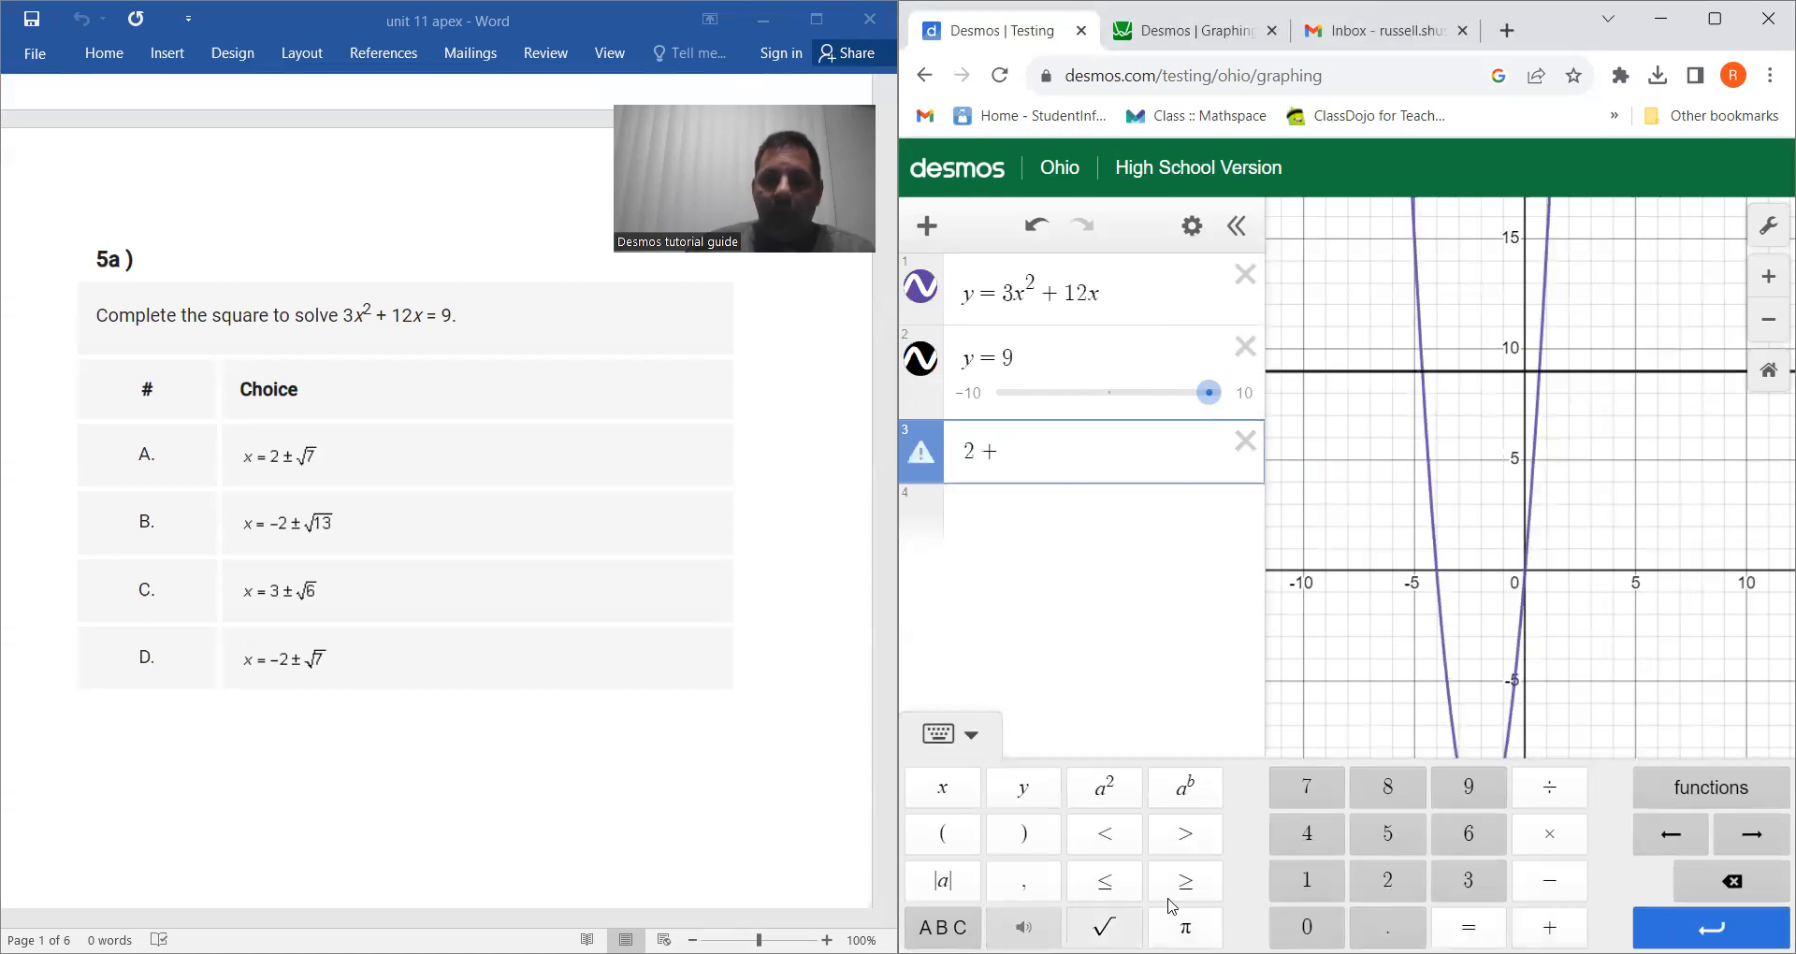
left_click(1307, 787)
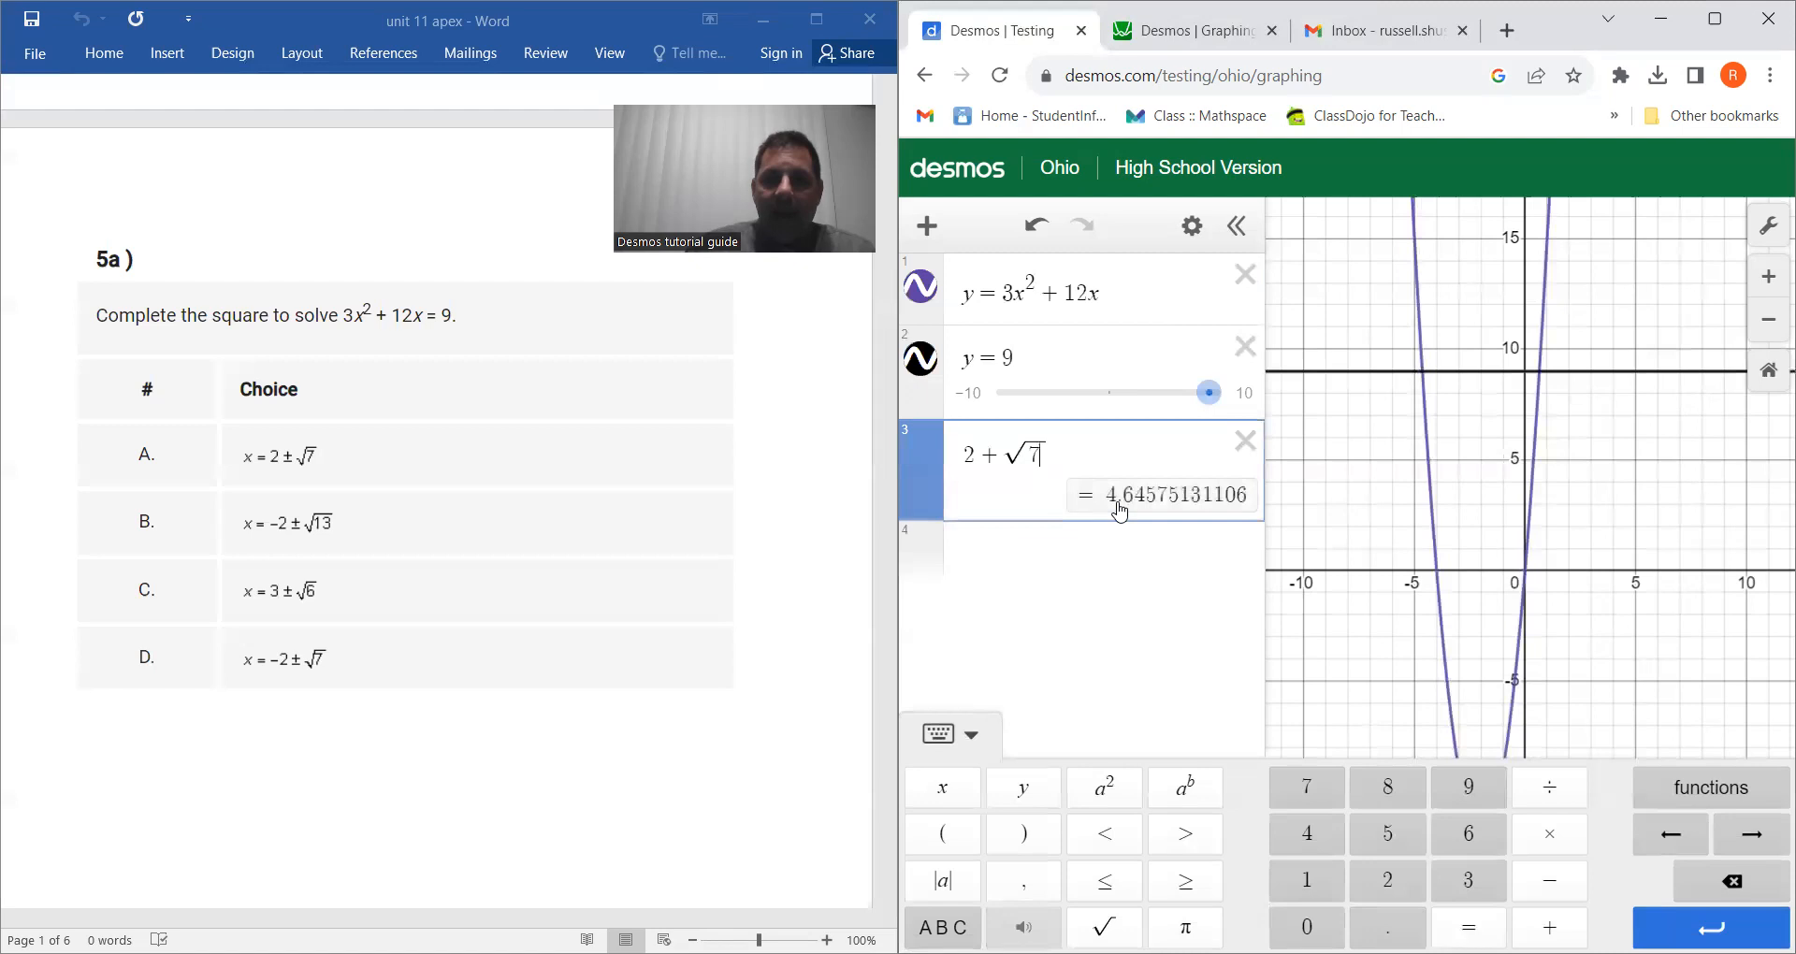
left_click(1543, 379)
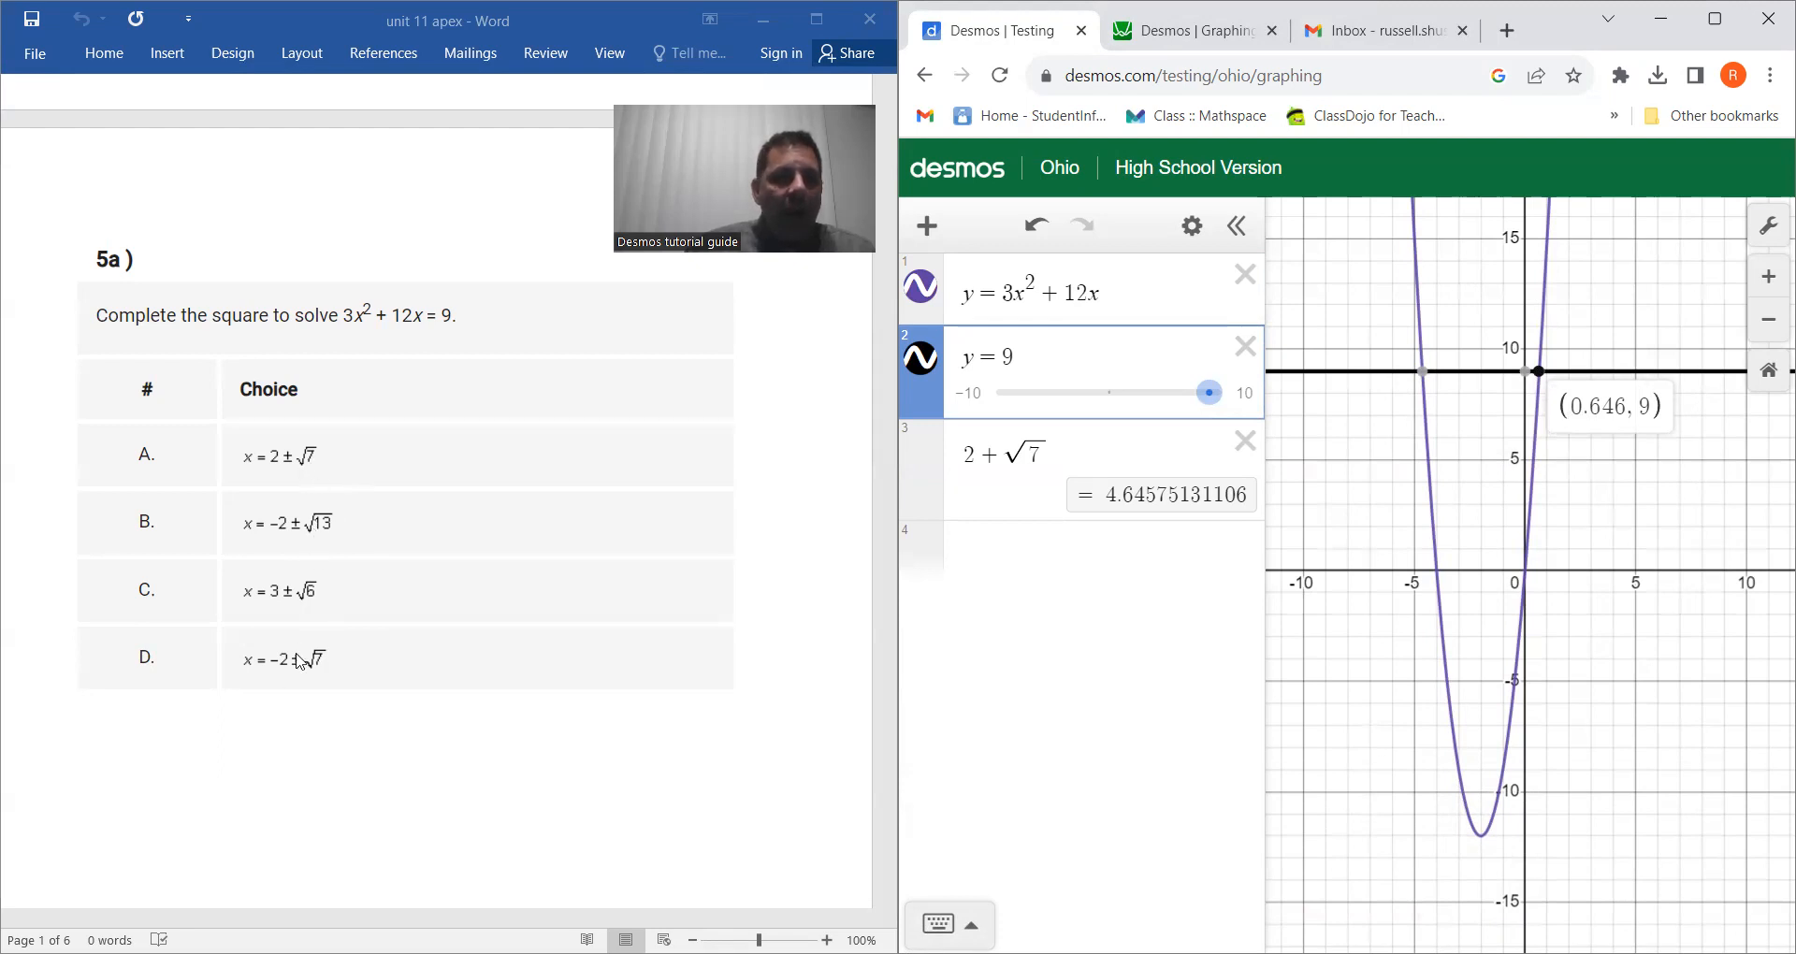
Step: Change the root calculation to −2 + √7 and redisplay the right-hand intersection's coordinates for comparison
left_click(968, 451)
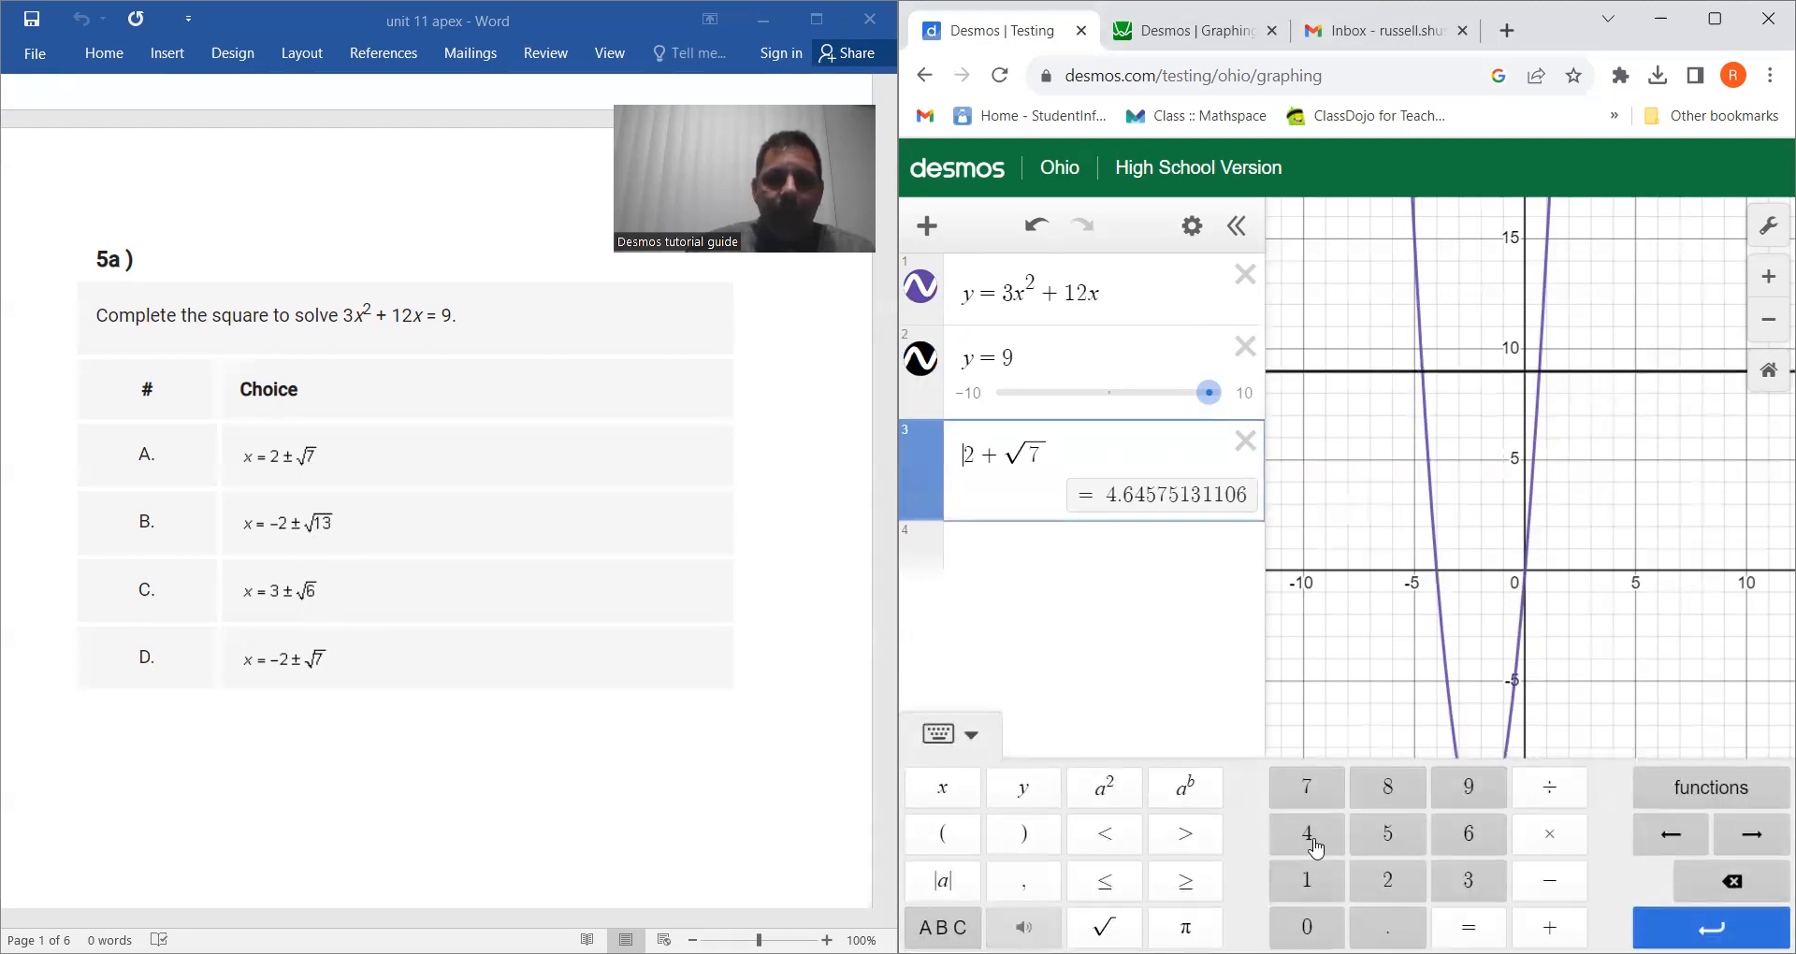
left_click(1544, 881)
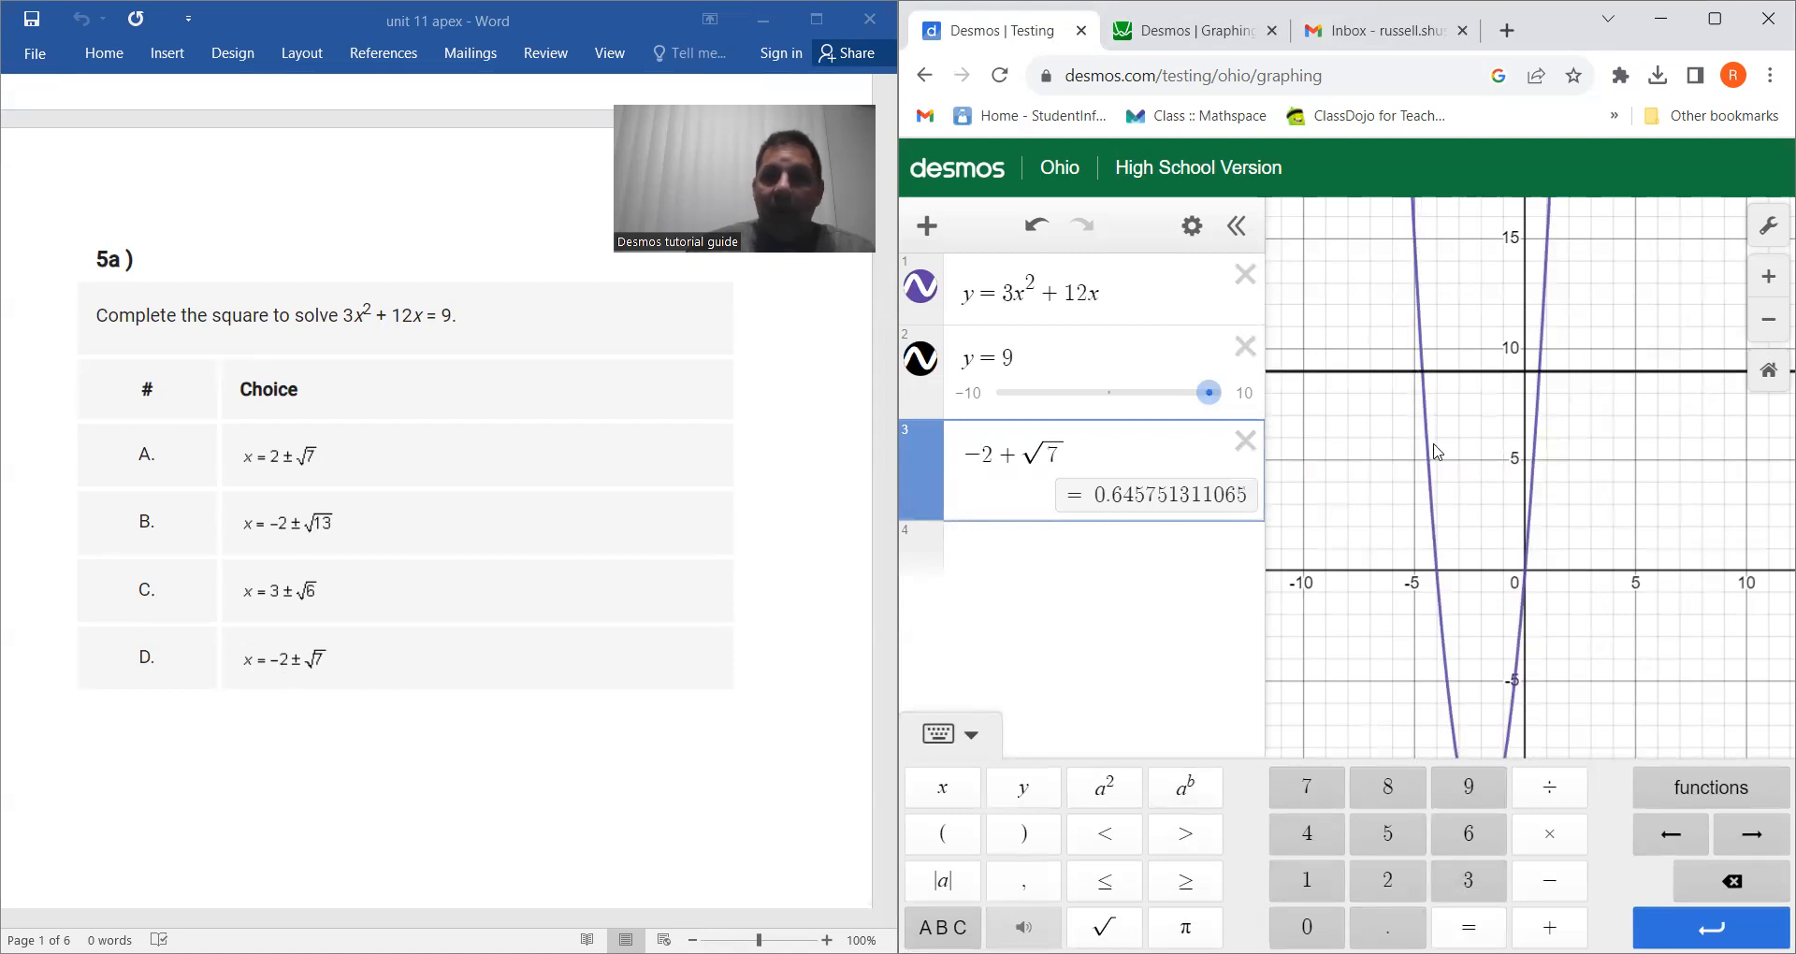
left_click(1546, 378)
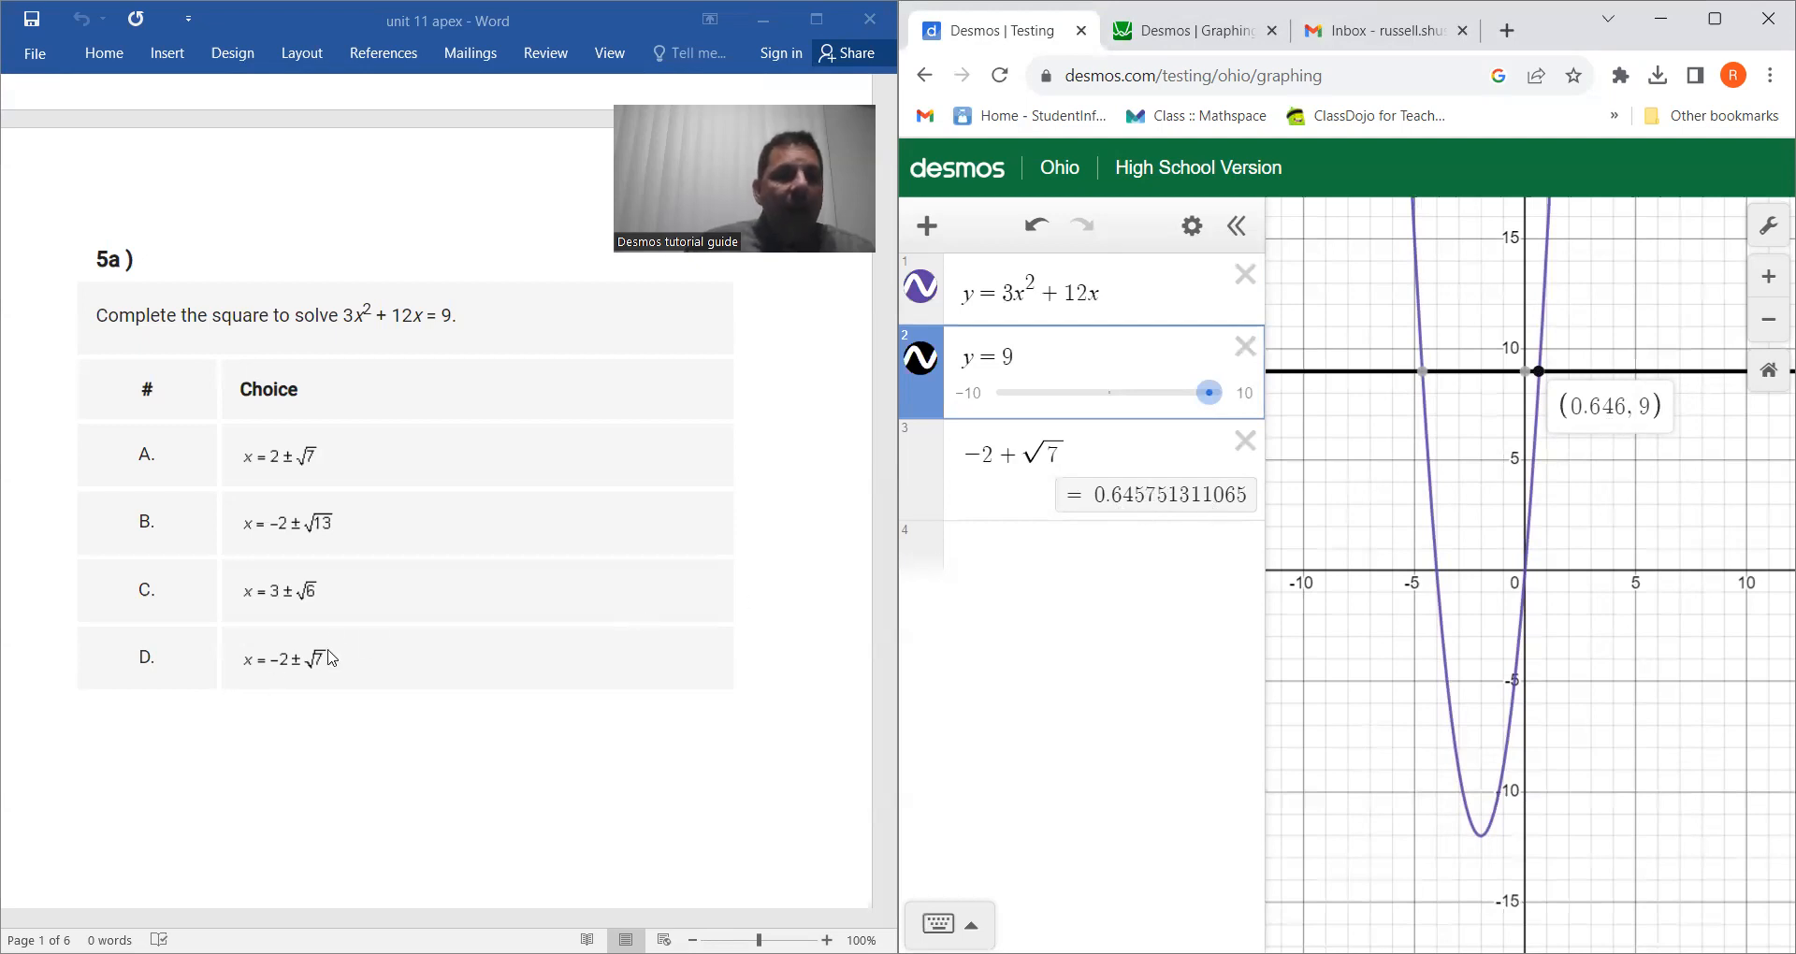
Step: Show the coordinates of the parabola's left intersection with y = 9 and change the root calculation to −2 − √7 for comparison
left_click(1423, 372)
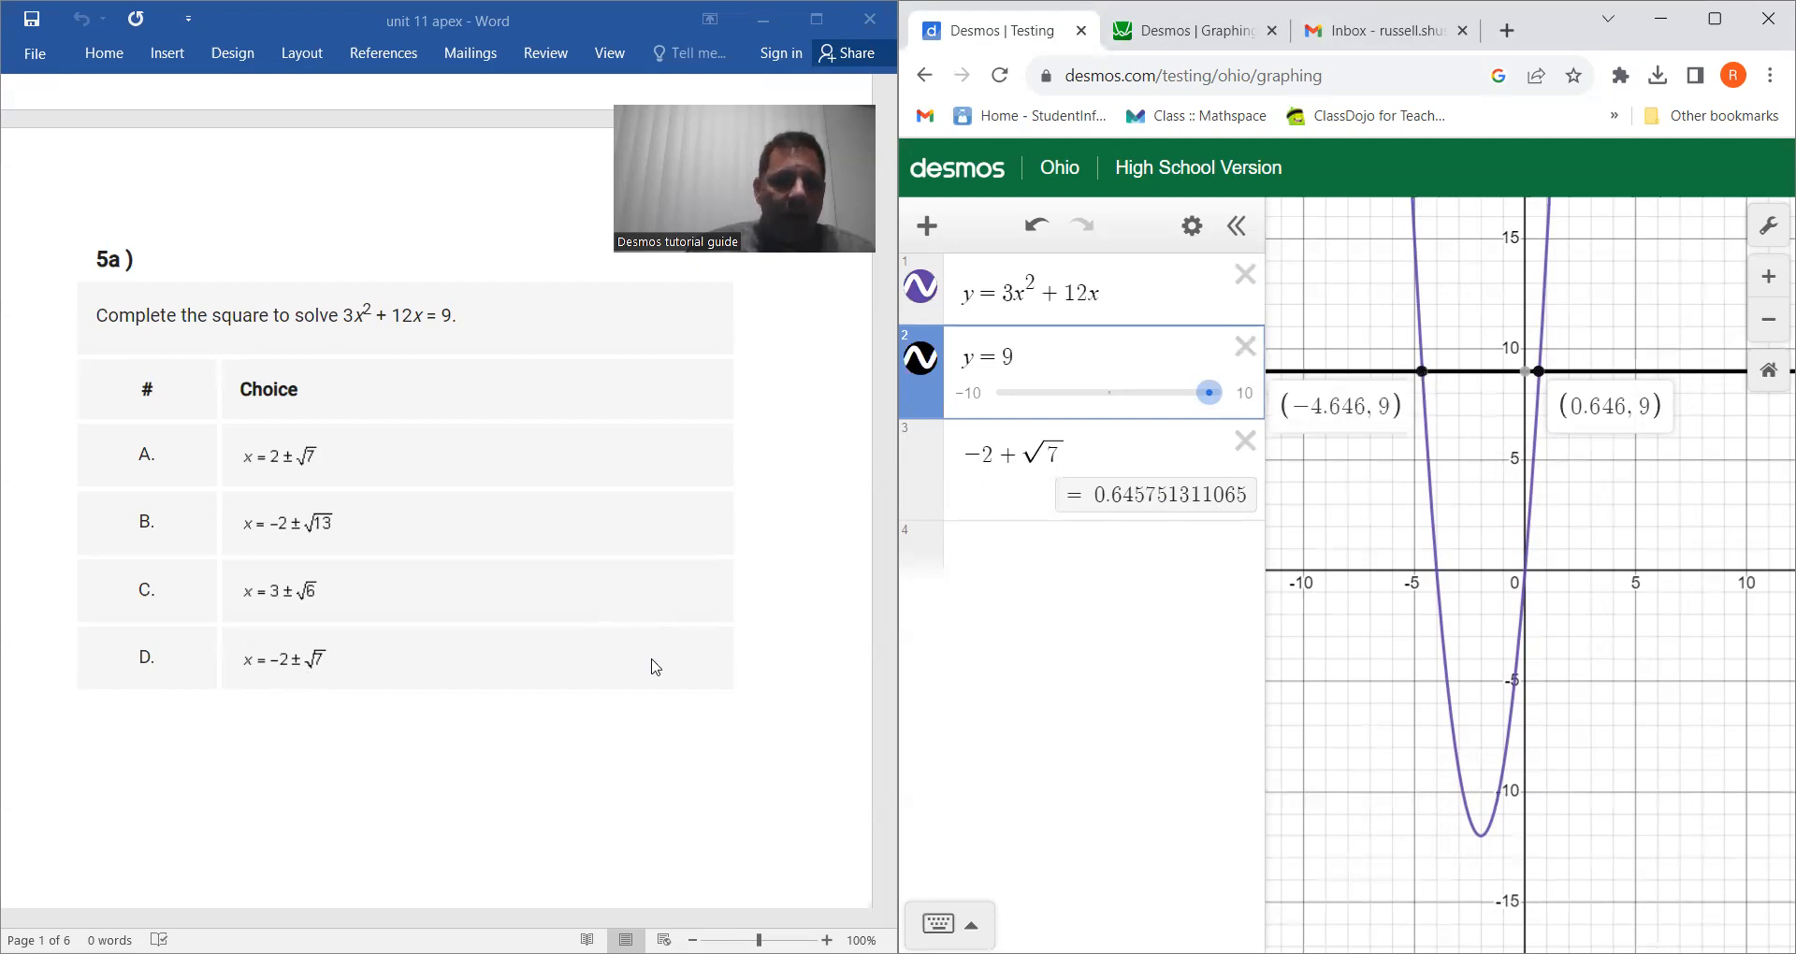
left_click(990, 500)
left_click(1731, 882)
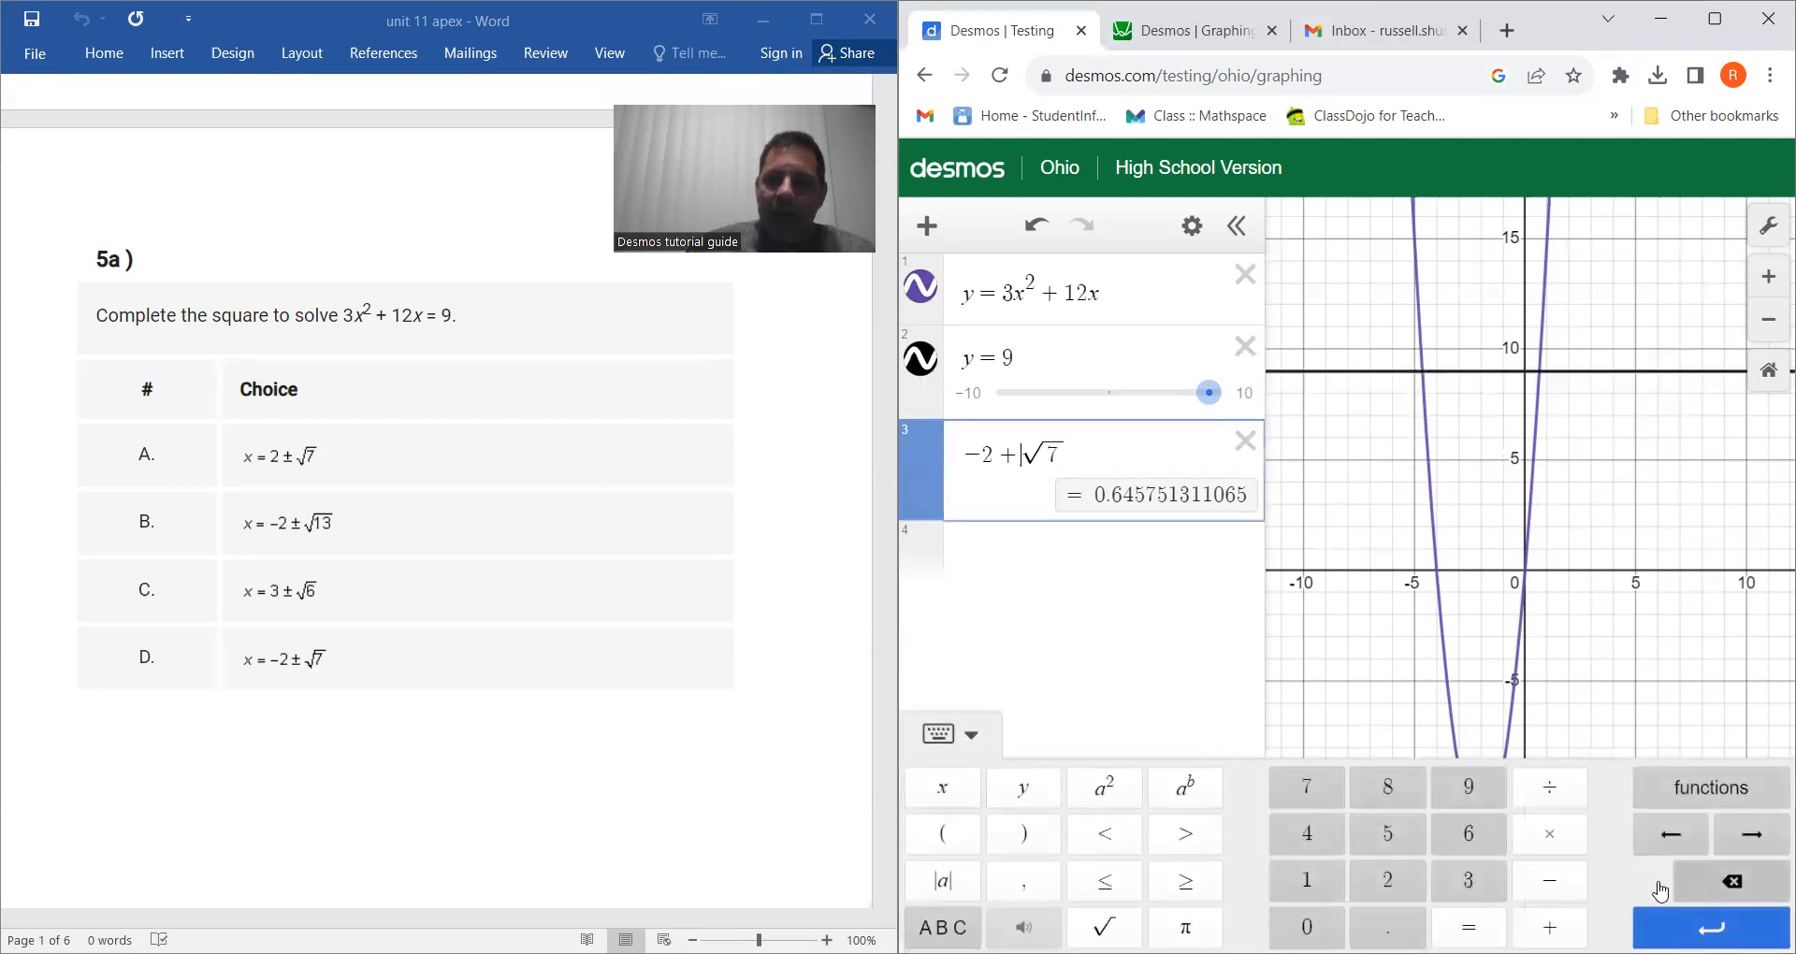
left_click(1539, 882)
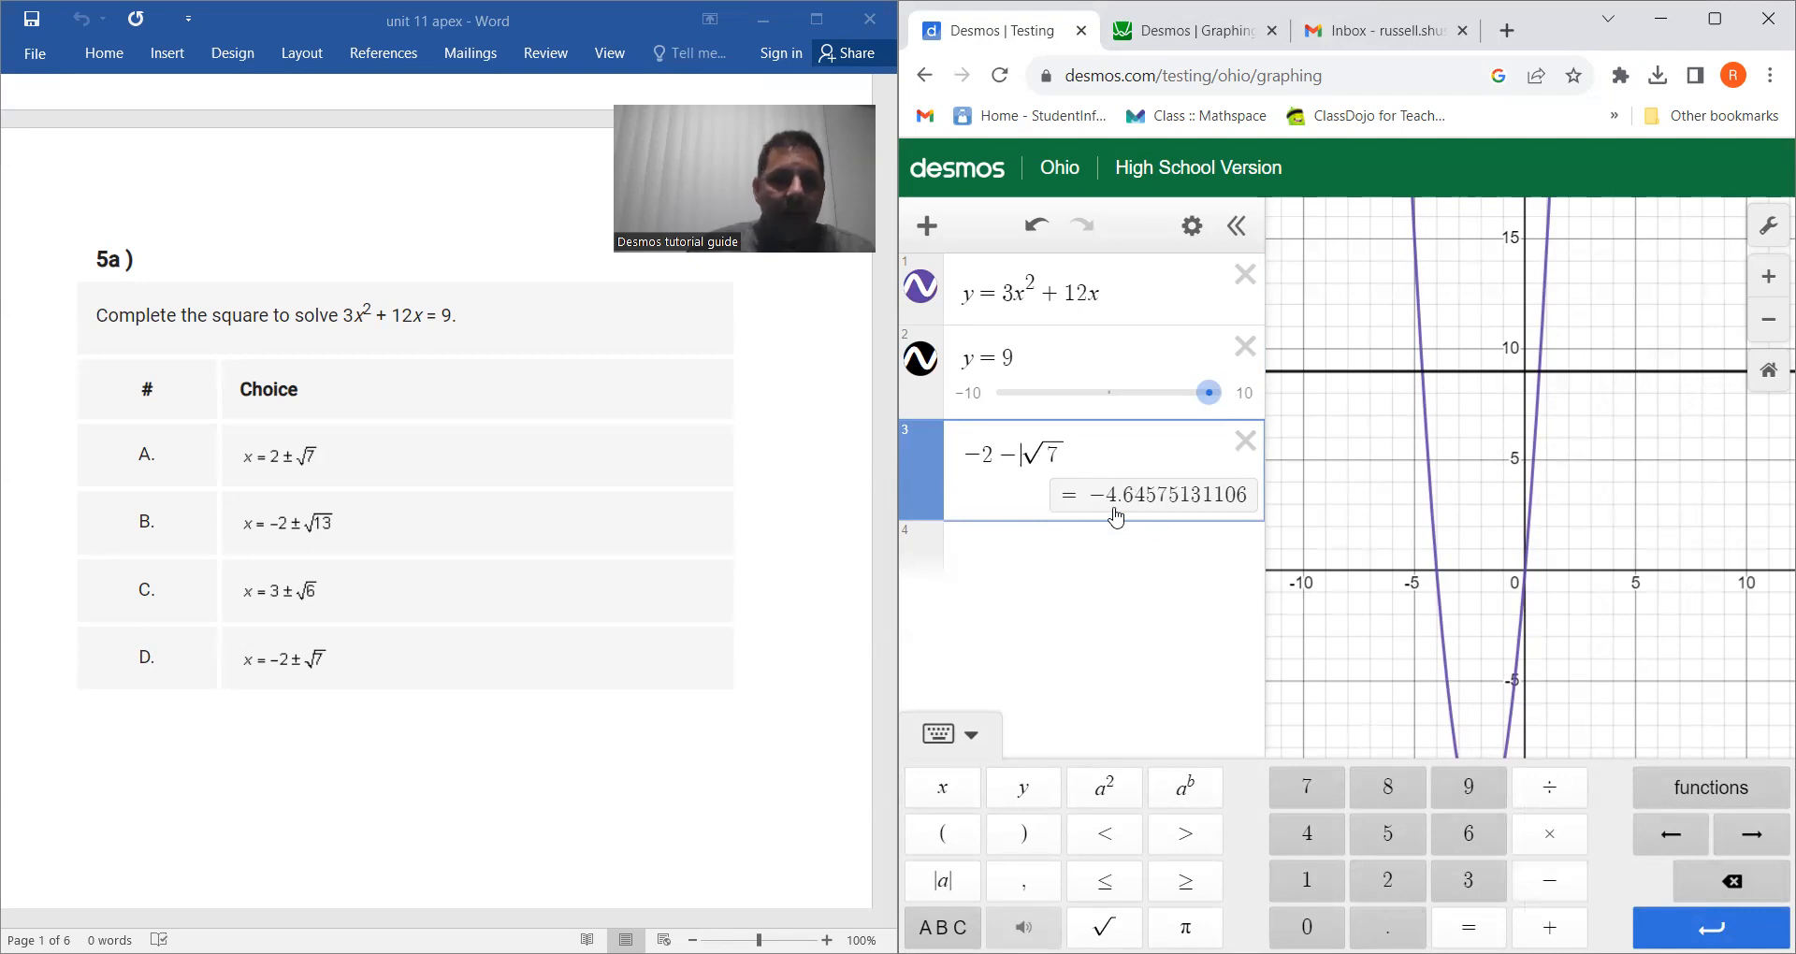
left_click(1429, 377)
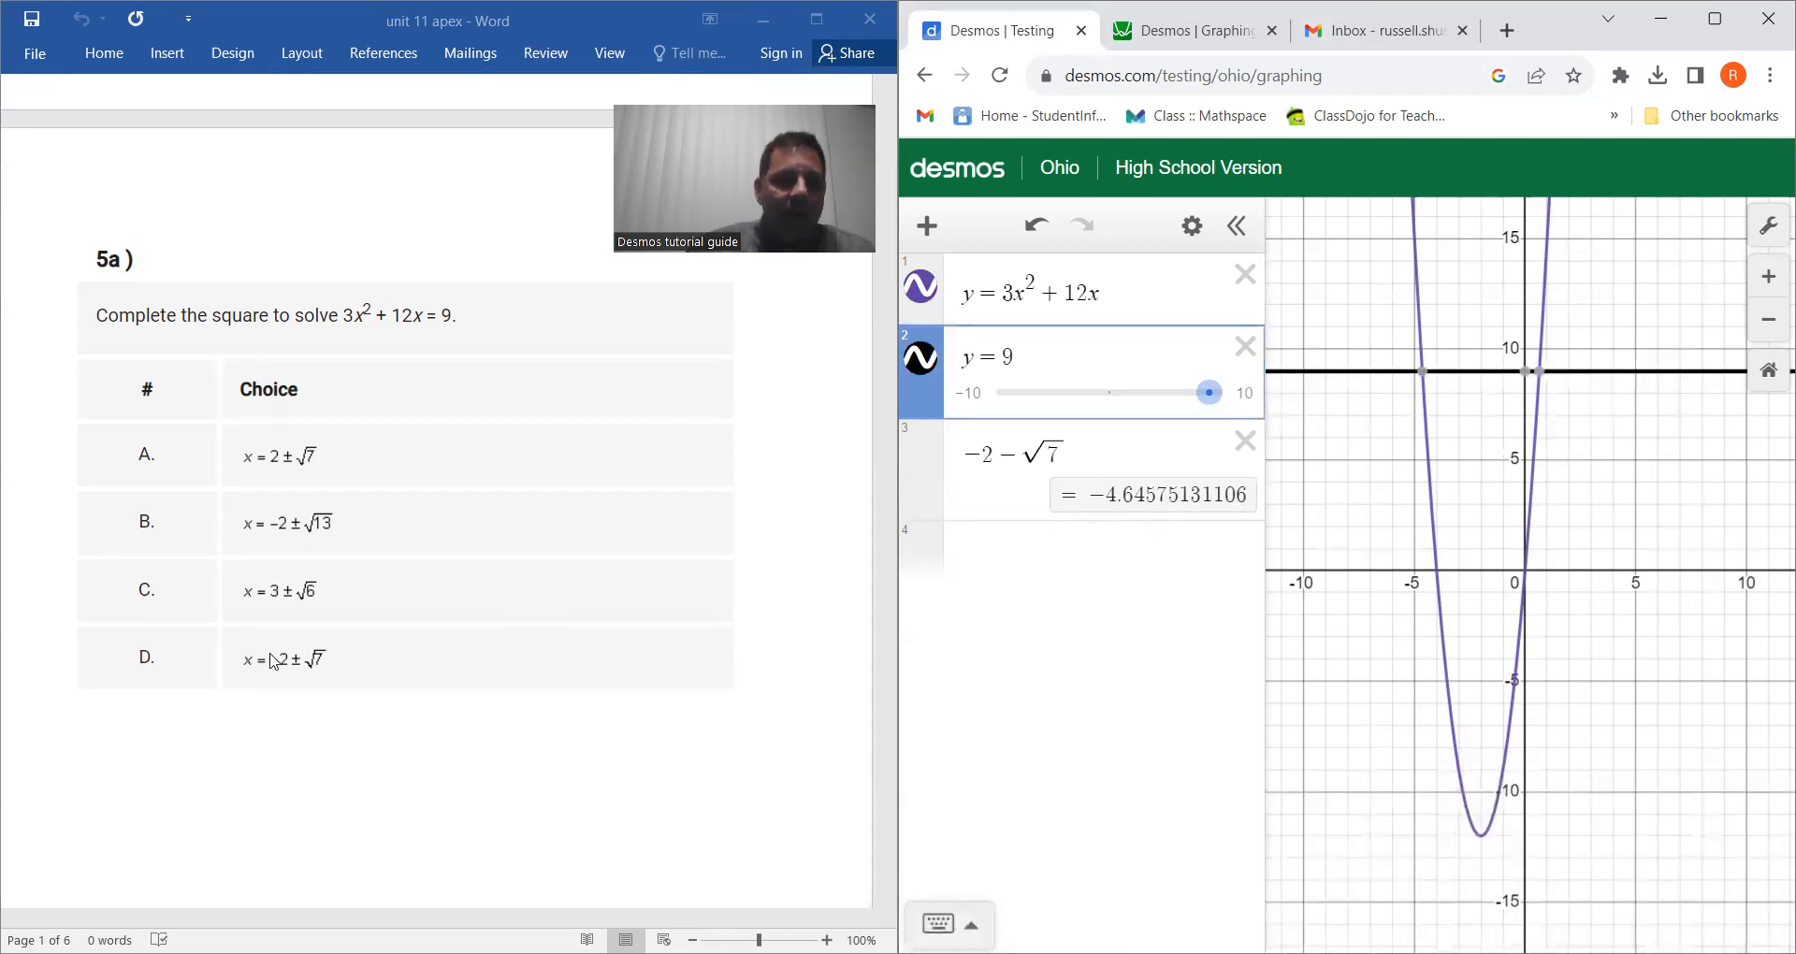
Step: Delete all three expressions from the calculator and bring question 4b of the document into view
left_click(1245, 441)
left_click(1245, 347)
left_click(1245, 274)
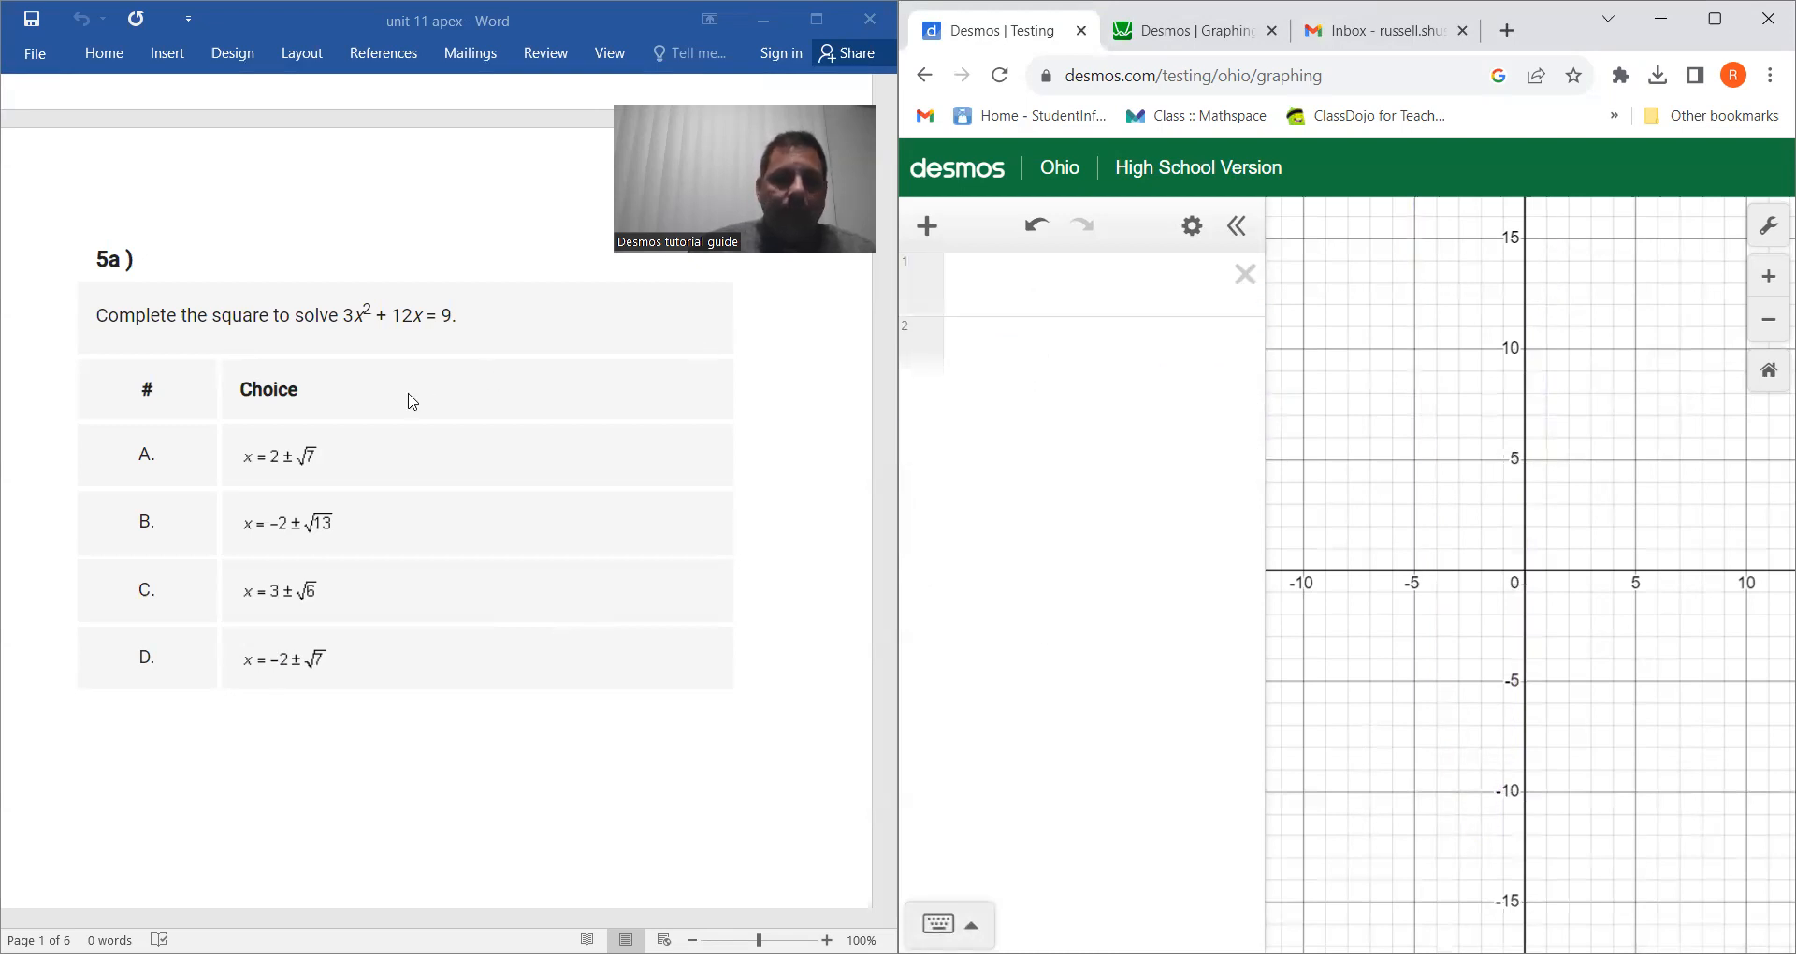
scroll(409, 415, "down", 4)
scroll(409, 414, "down", 4)
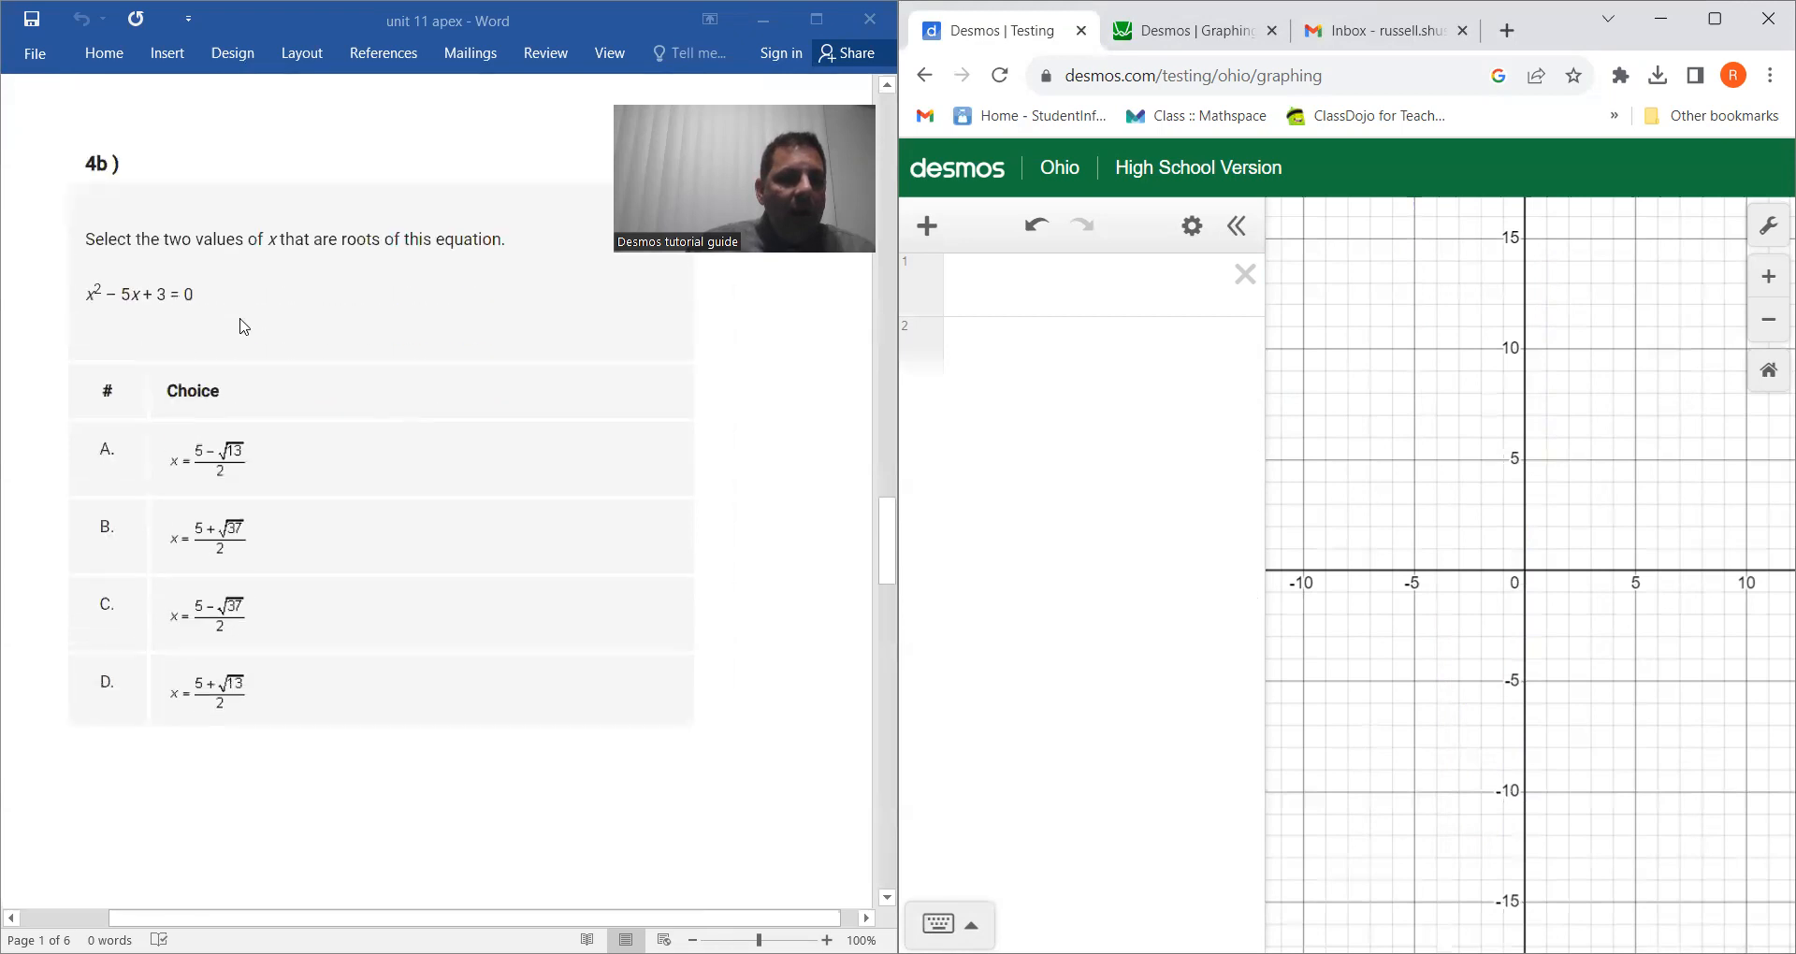
Step: Graph x² − 5x + 3 for question 4b and show the coordinates of its two x-intercepts
left_click(1065, 286)
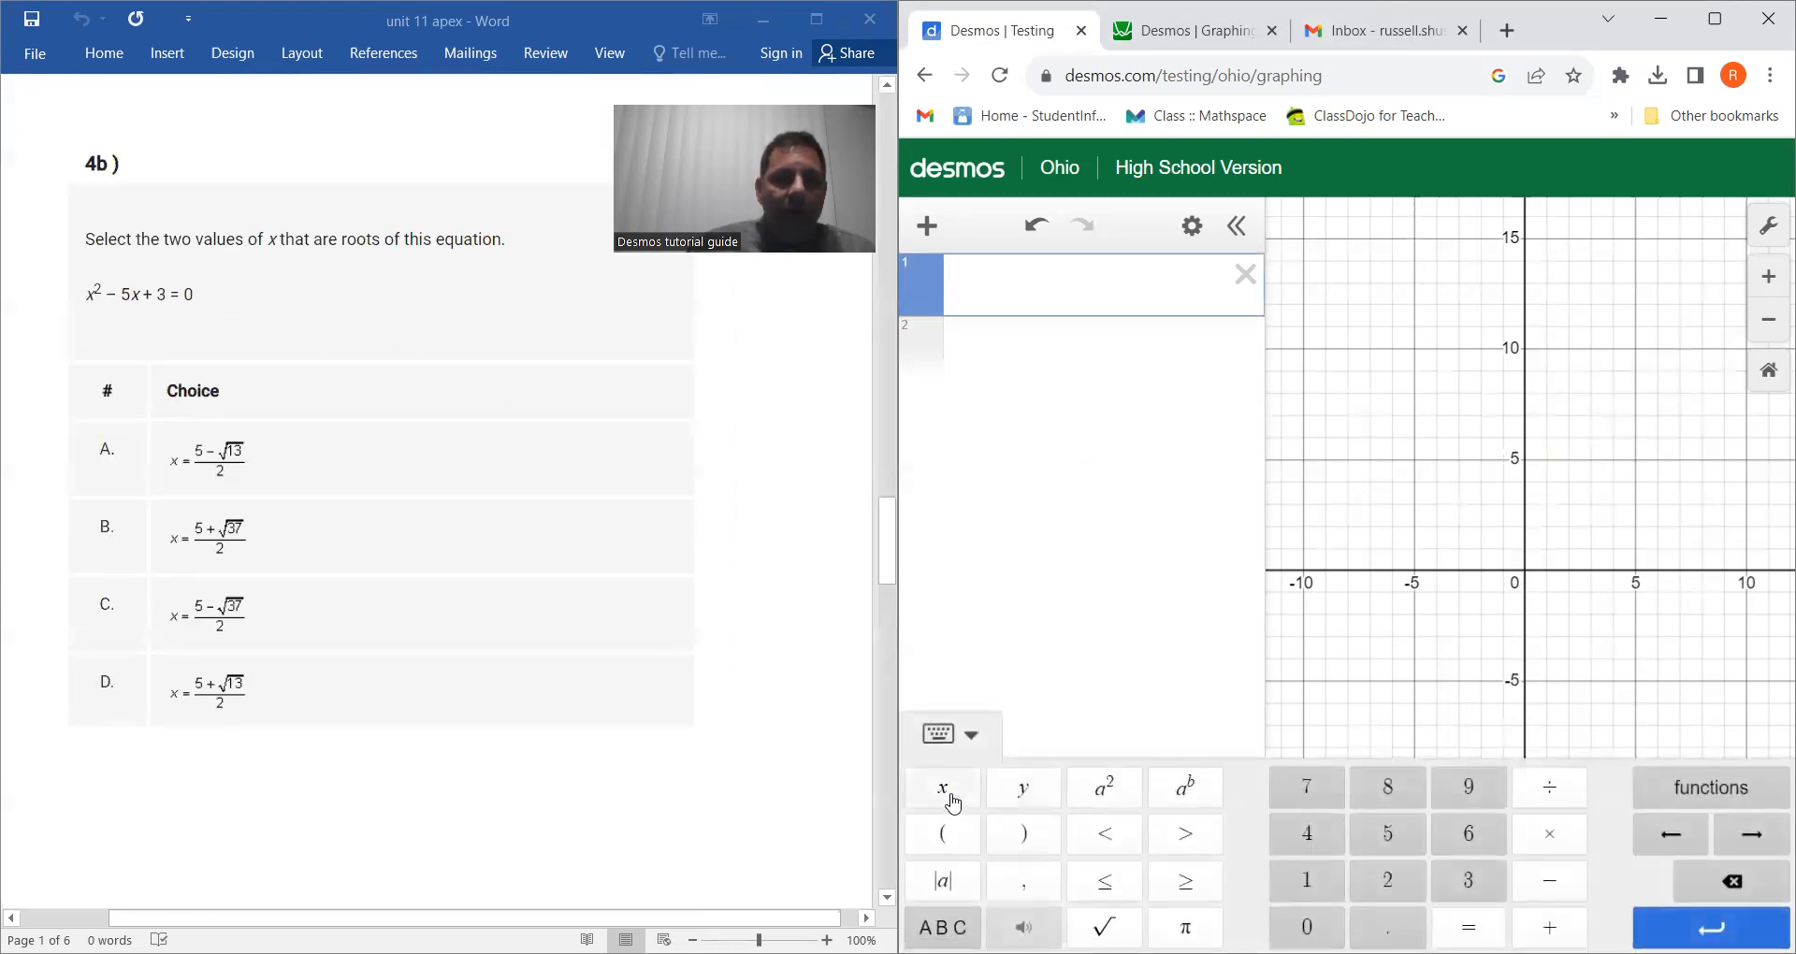
left_click(947, 794)
left_click(1120, 792)
left_click(1546, 883)
left_click(1389, 839)
left_click(962, 790)
left_click(1550, 927)
left_click(1469, 880)
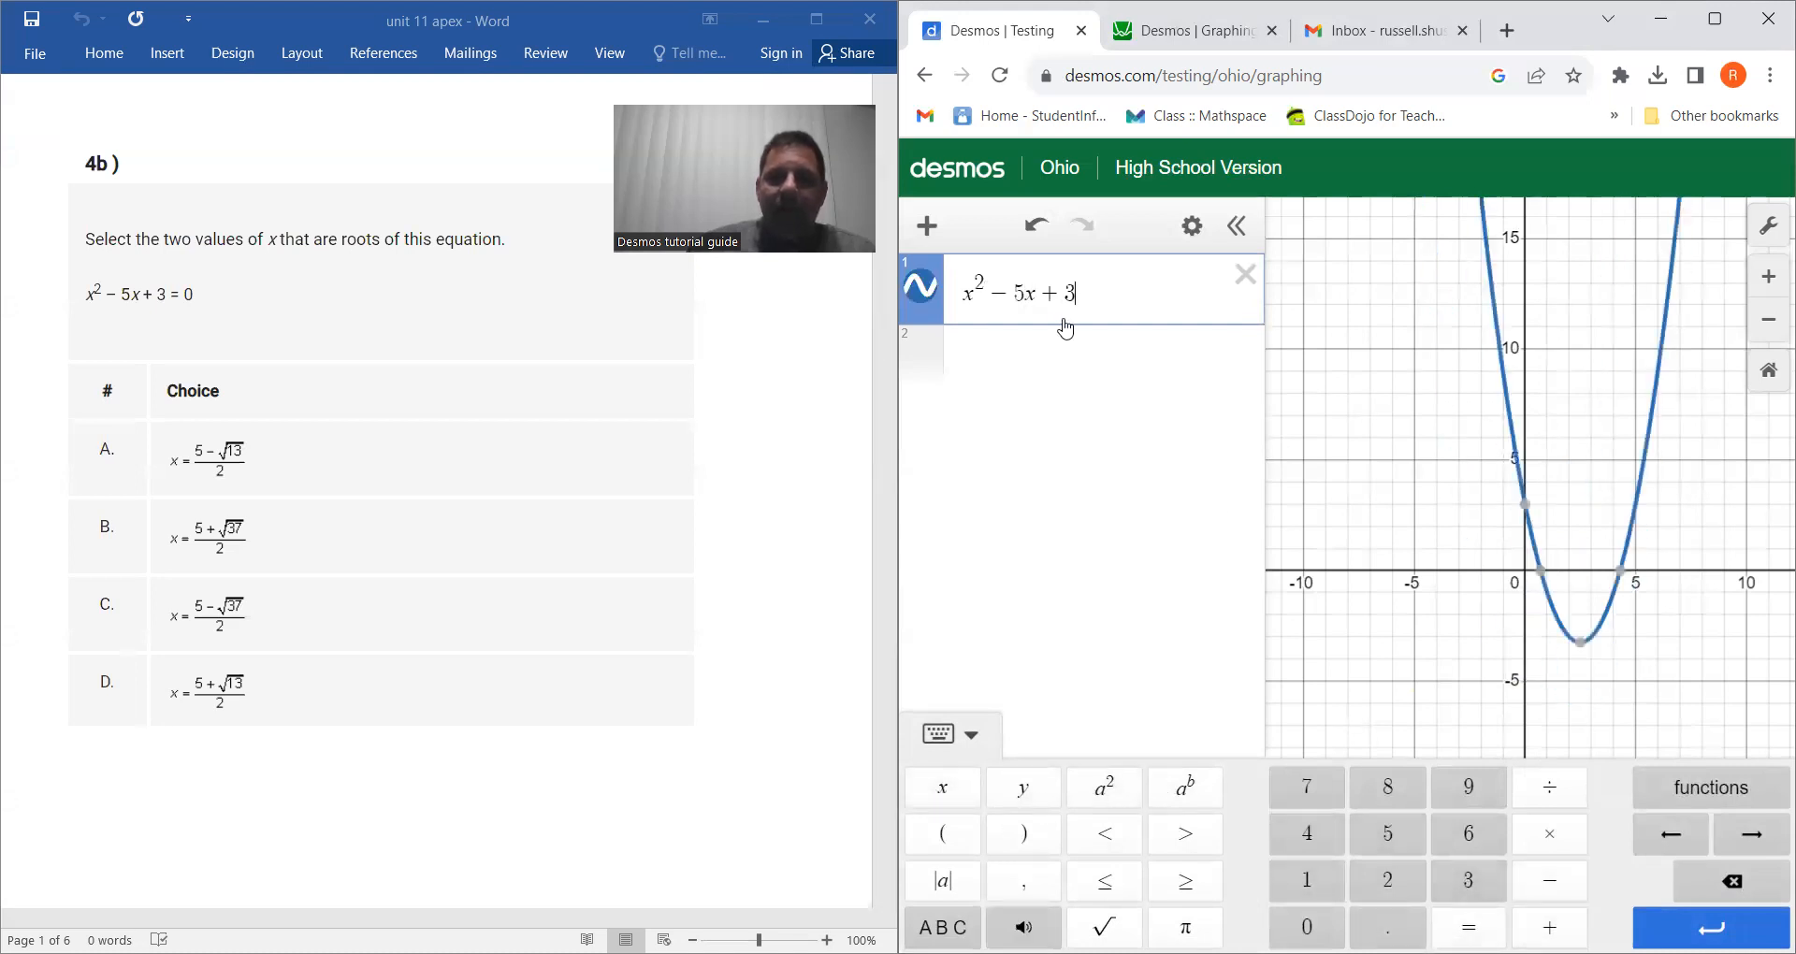
left_click(1540, 570)
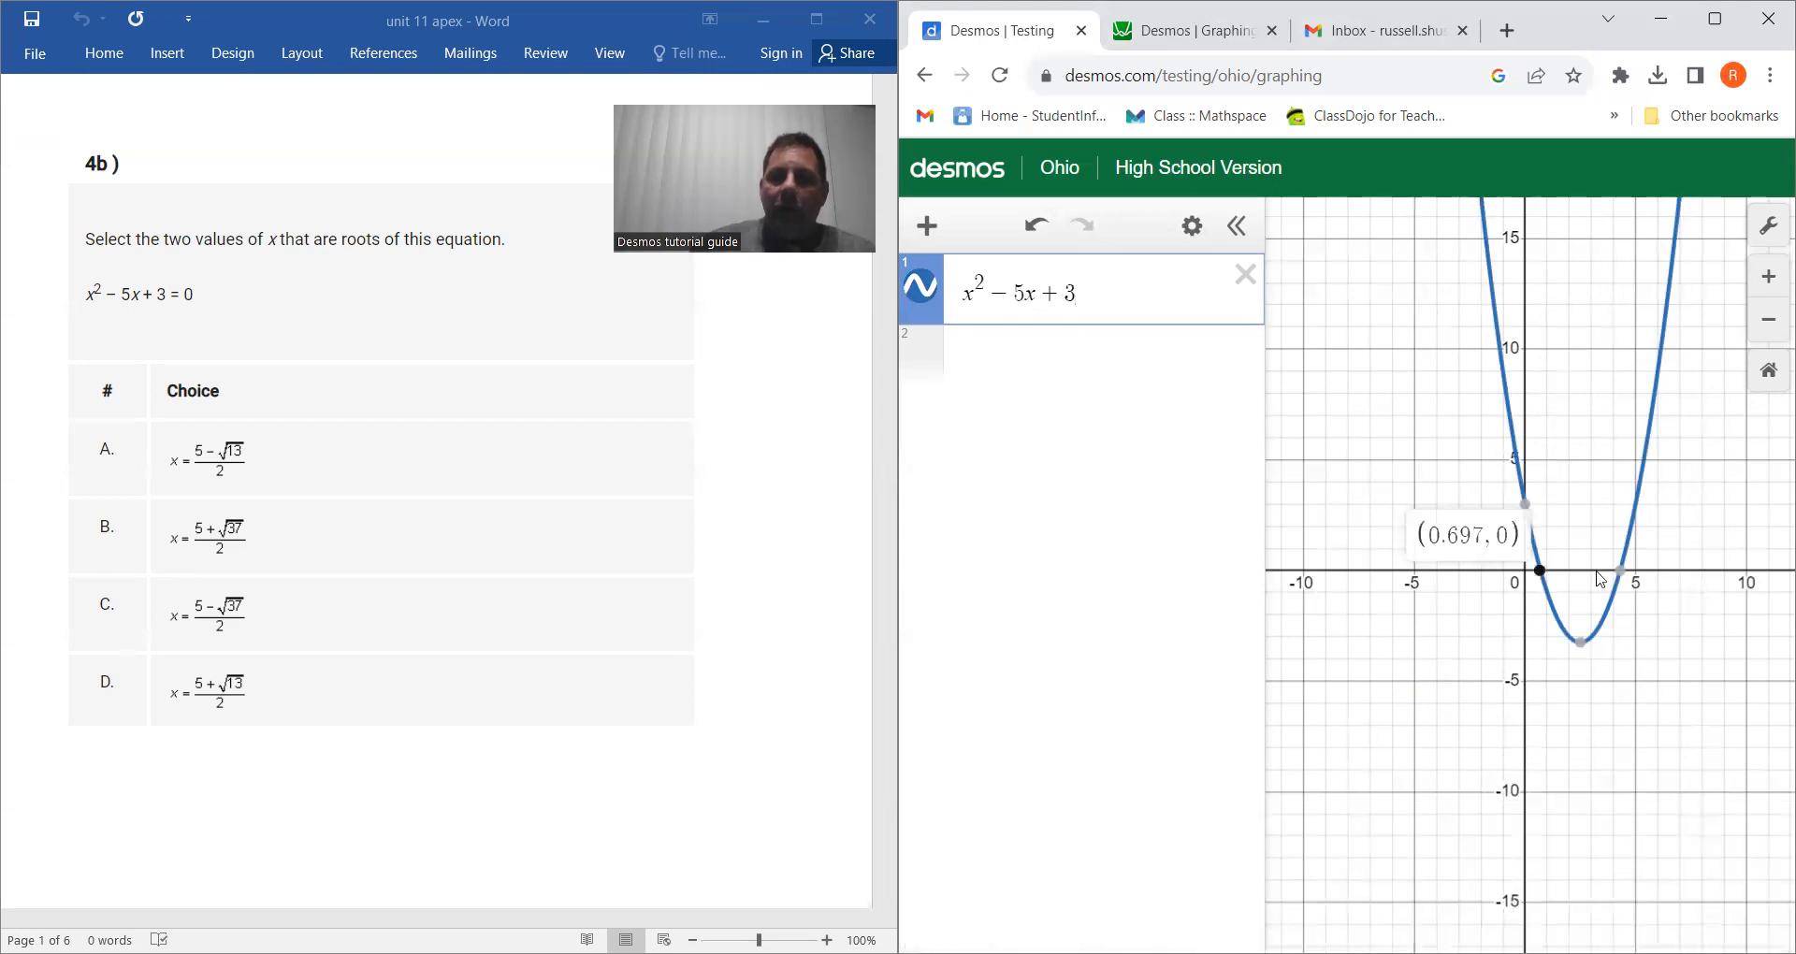
left_click(1620, 570)
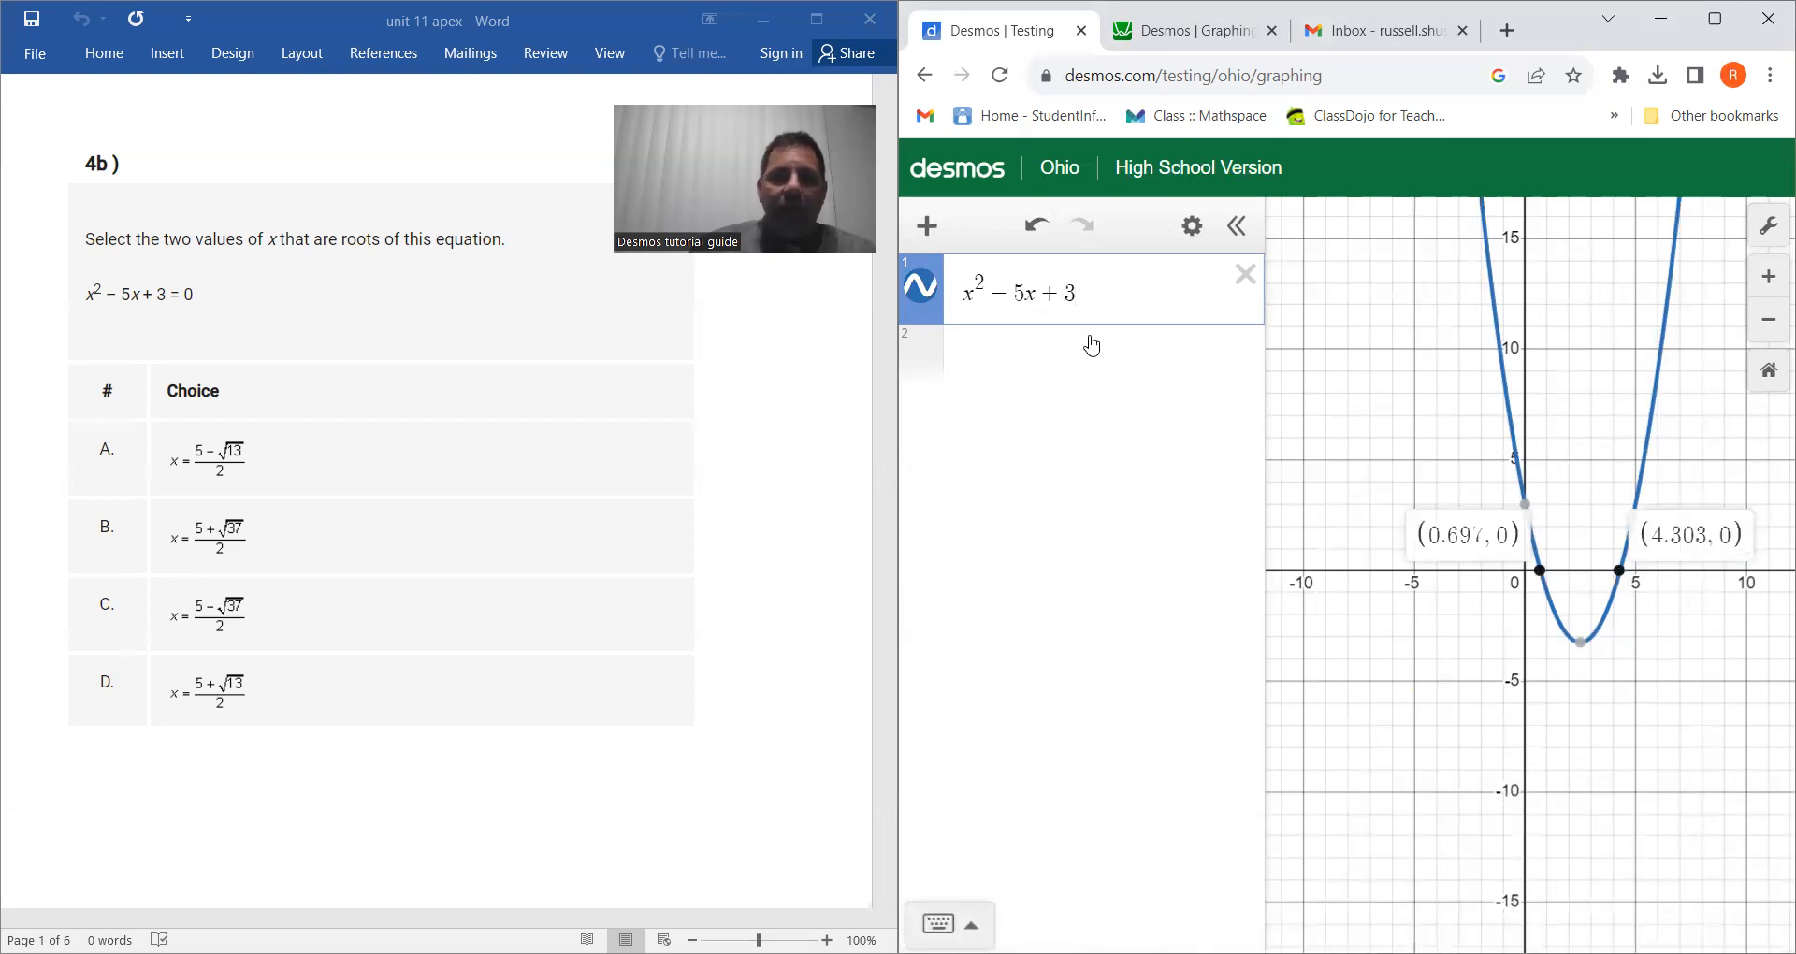
Step: Calculate choice A, (5 − √13)/2, in a second expression line and redisplay the parabola's left x-intercept coordinates for comparison
left_click(1043, 364)
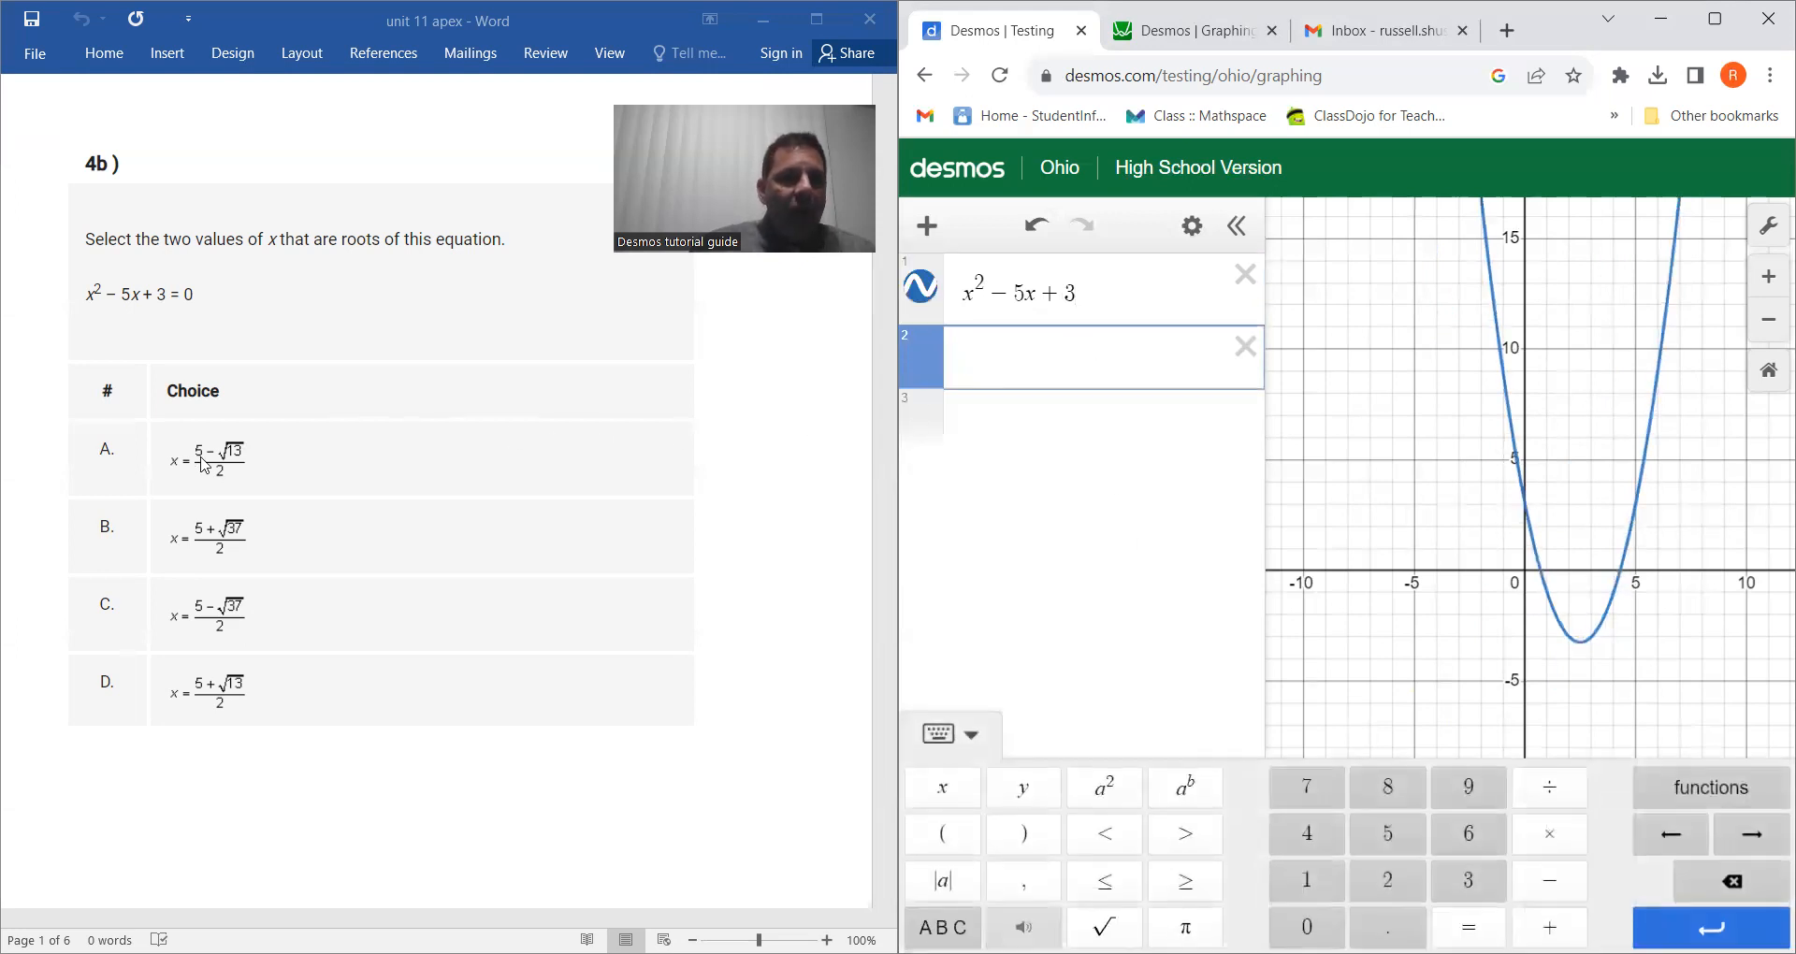
left_click(1388, 835)
left_click(1551, 880)
left_click(1104, 927)
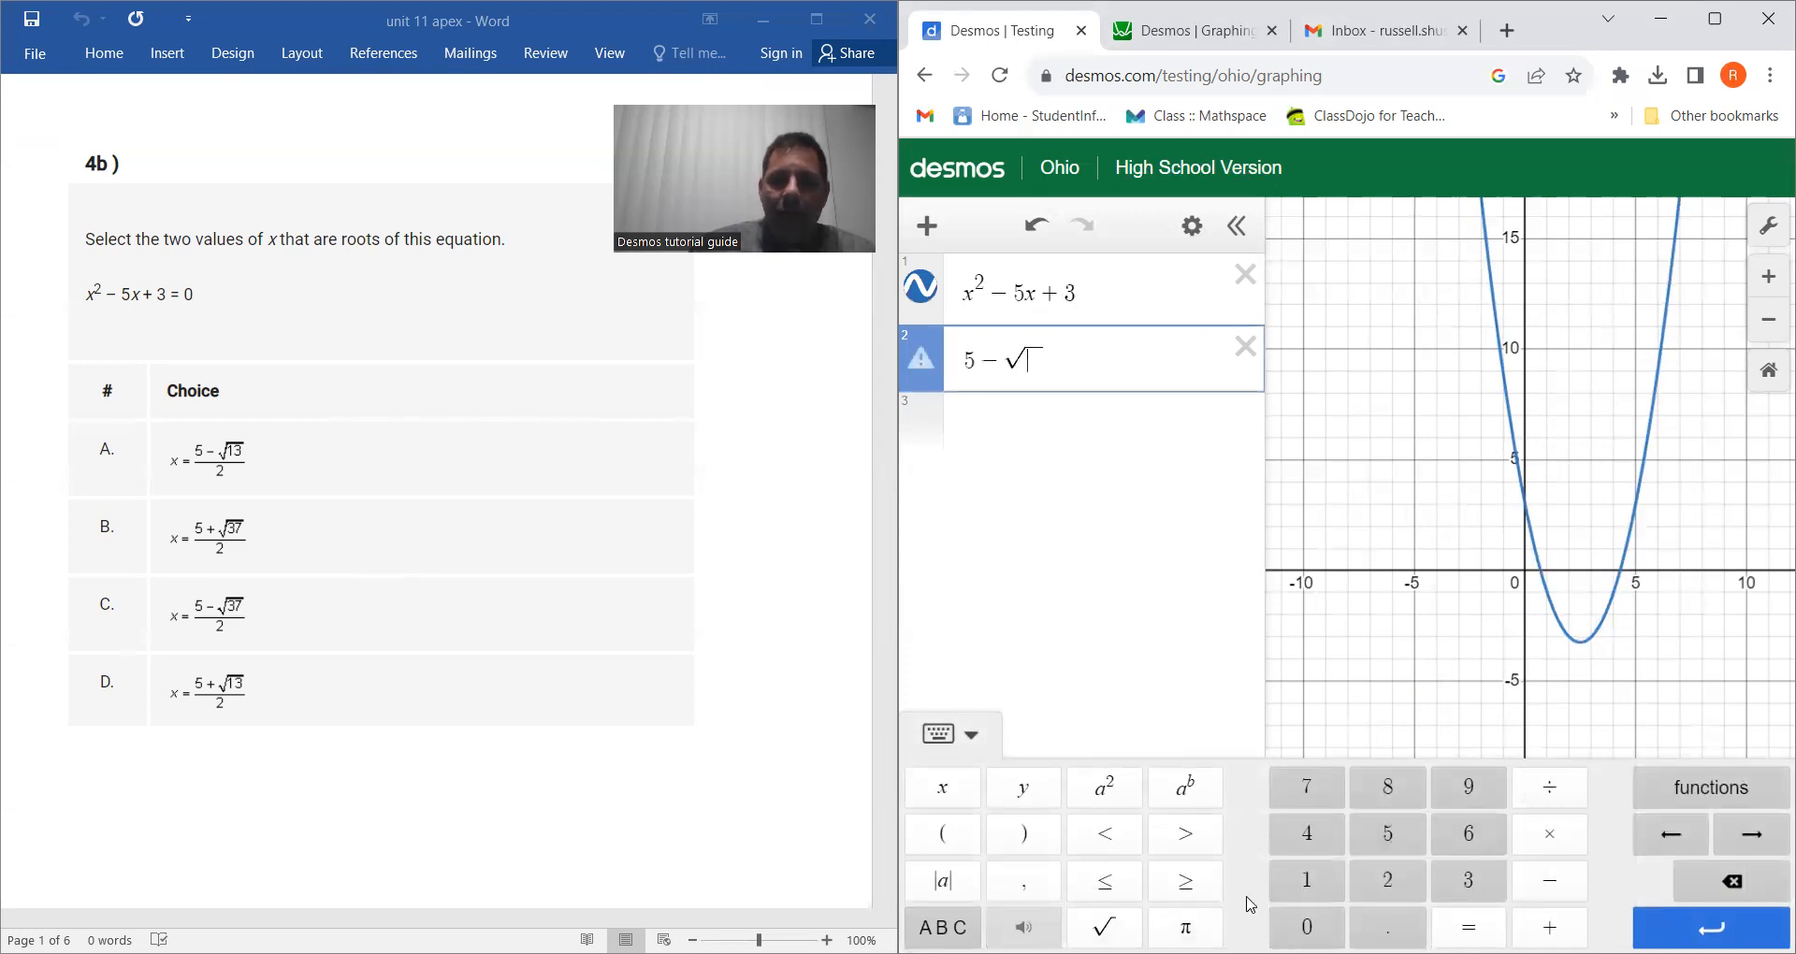
left_click(1307, 881)
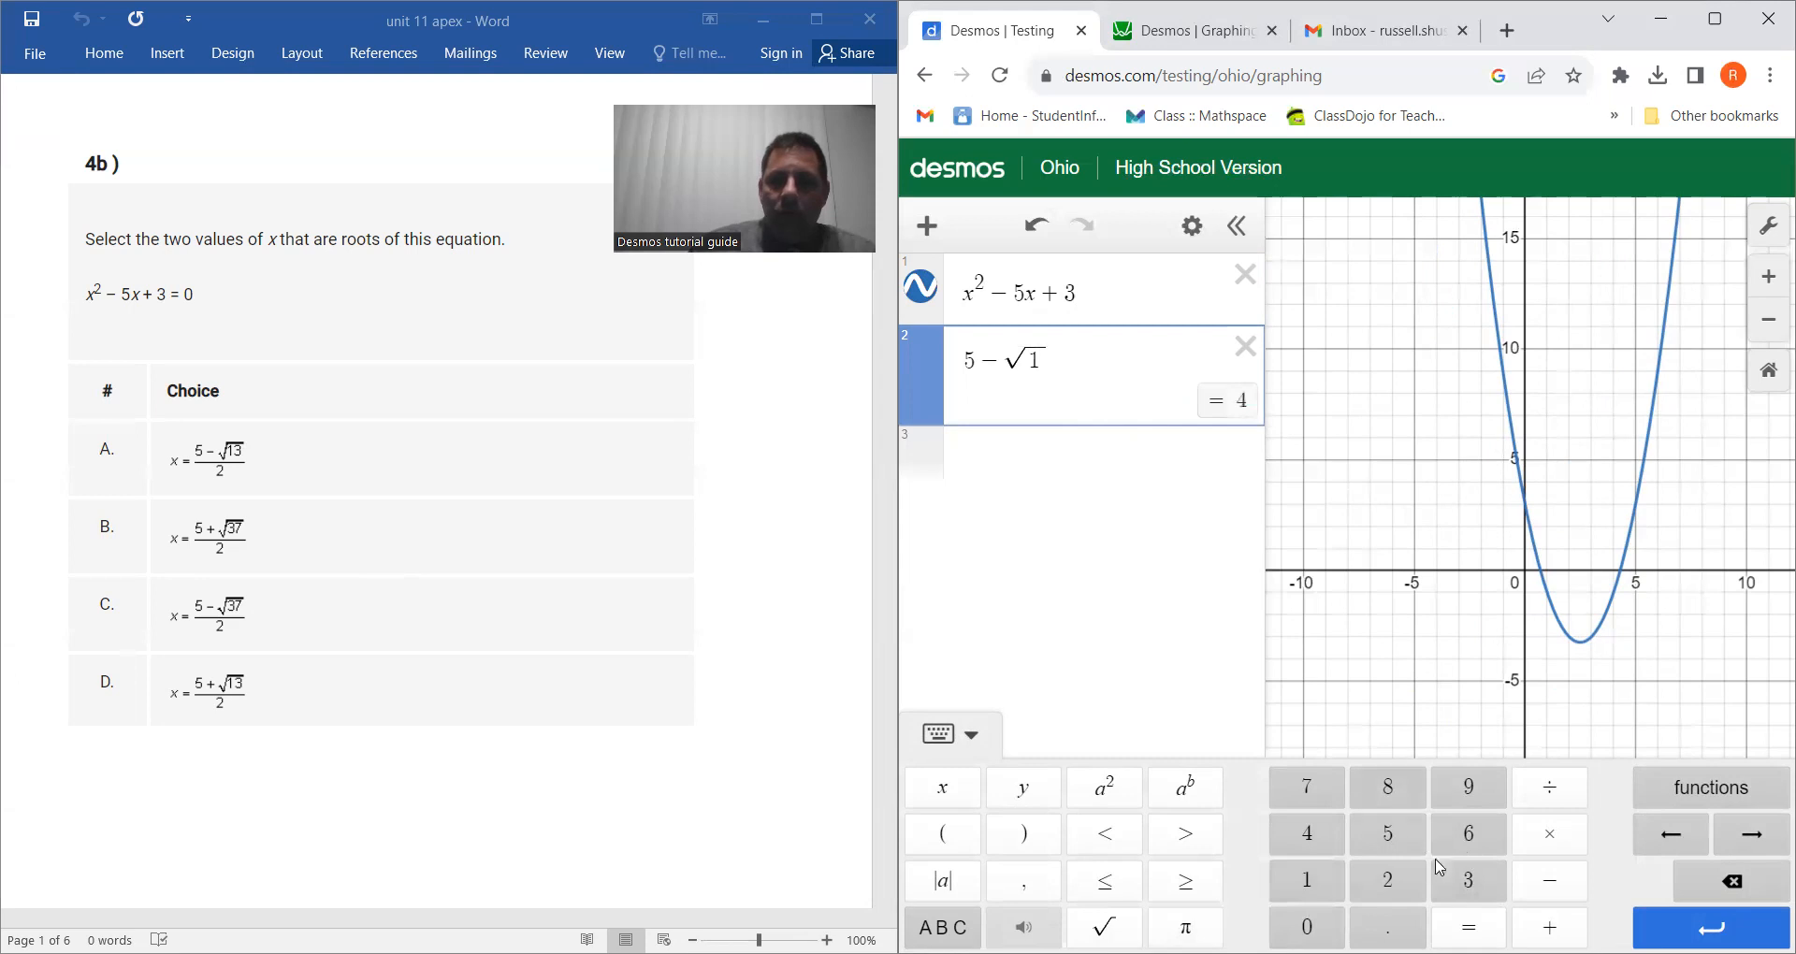
left_click(1469, 880)
left_click_drag(1062, 361, 935, 358)
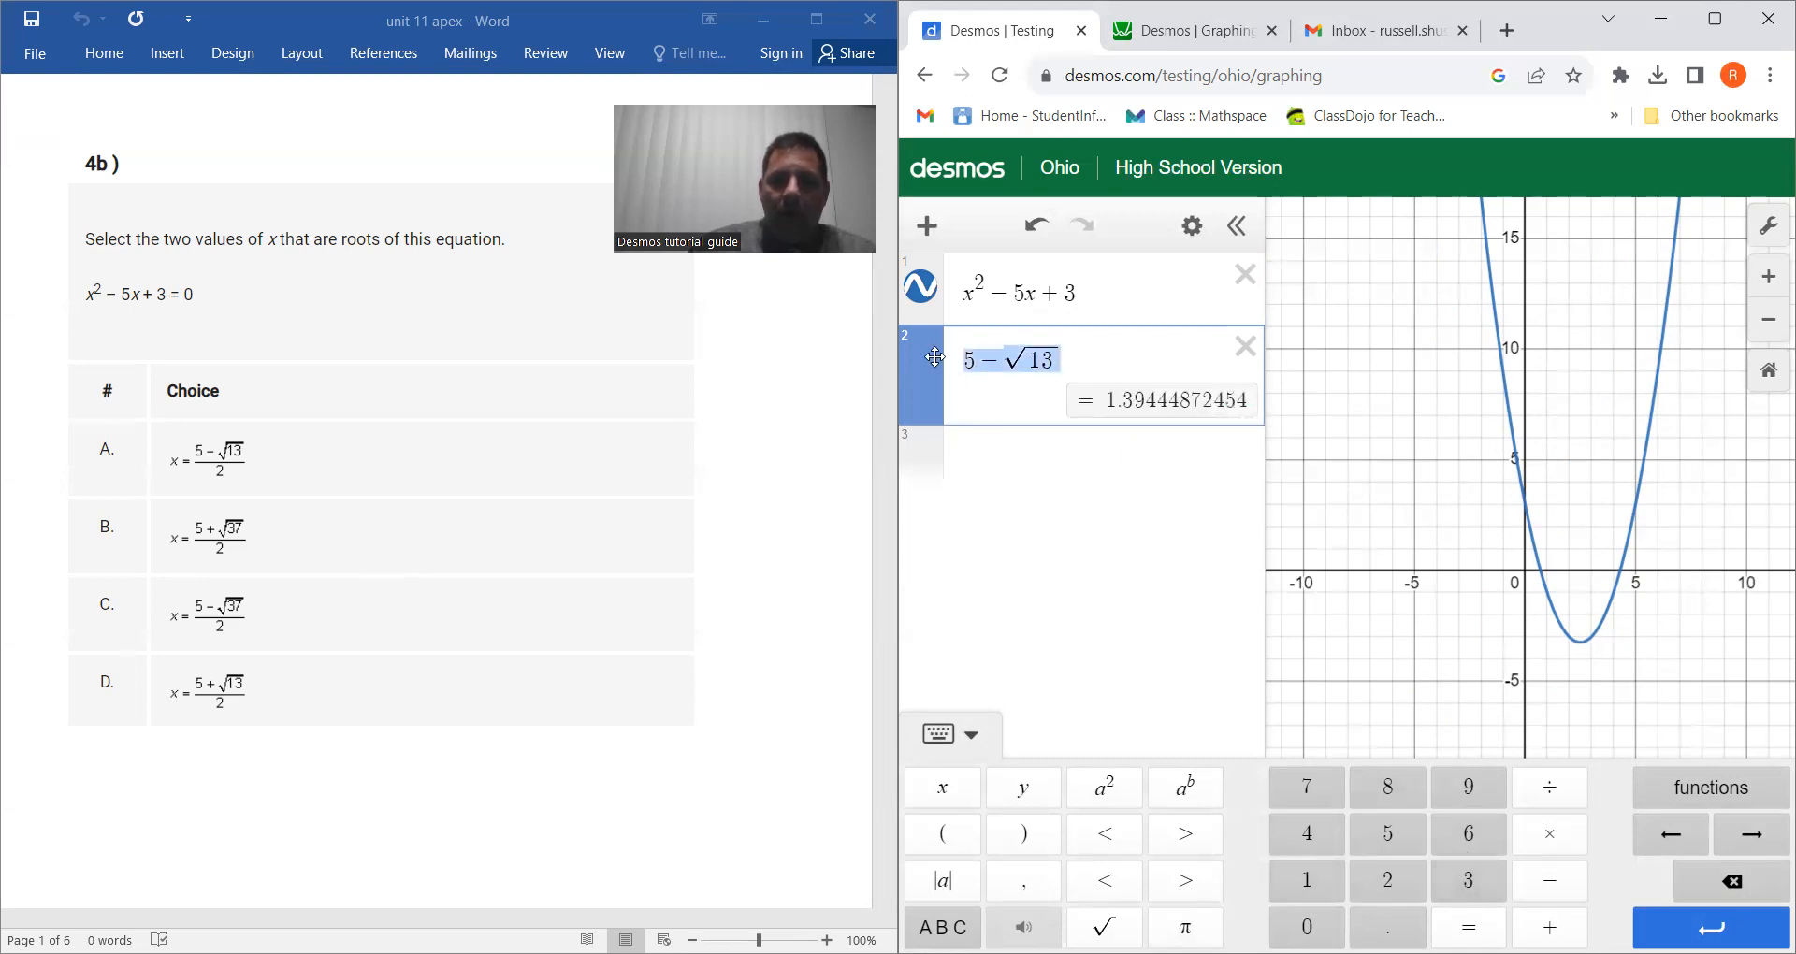
left_click(1550, 787)
left_click(1389, 881)
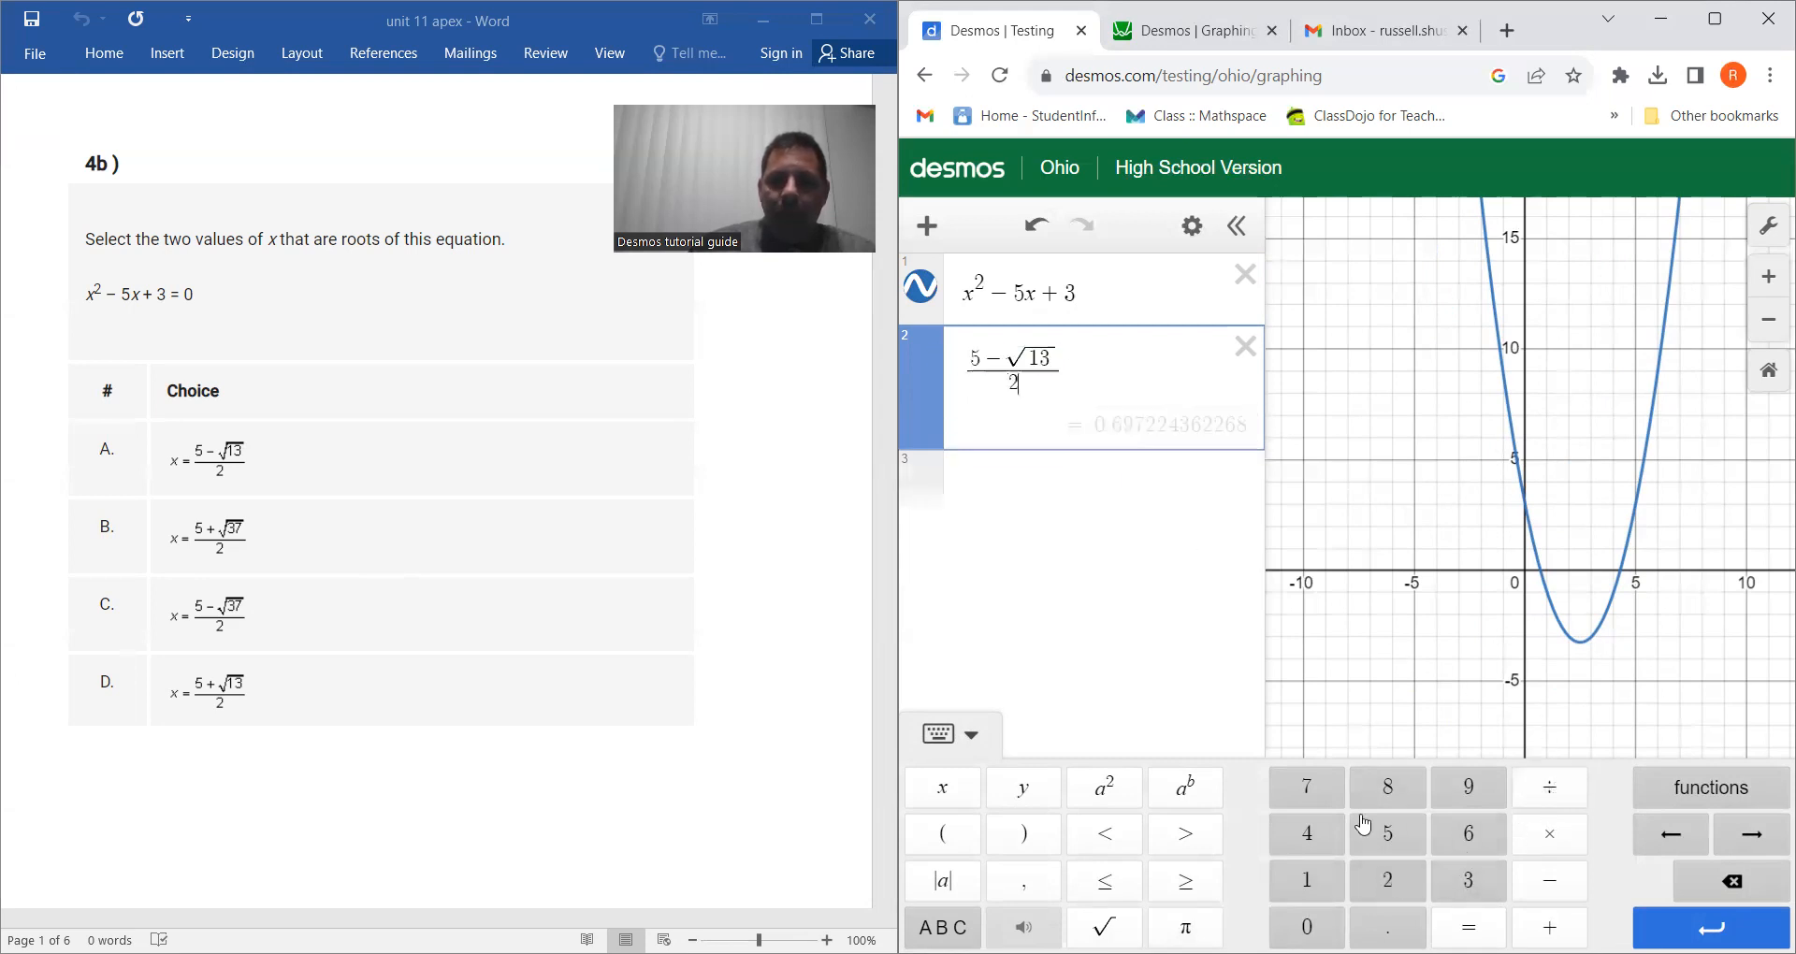
left_click(1542, 577)
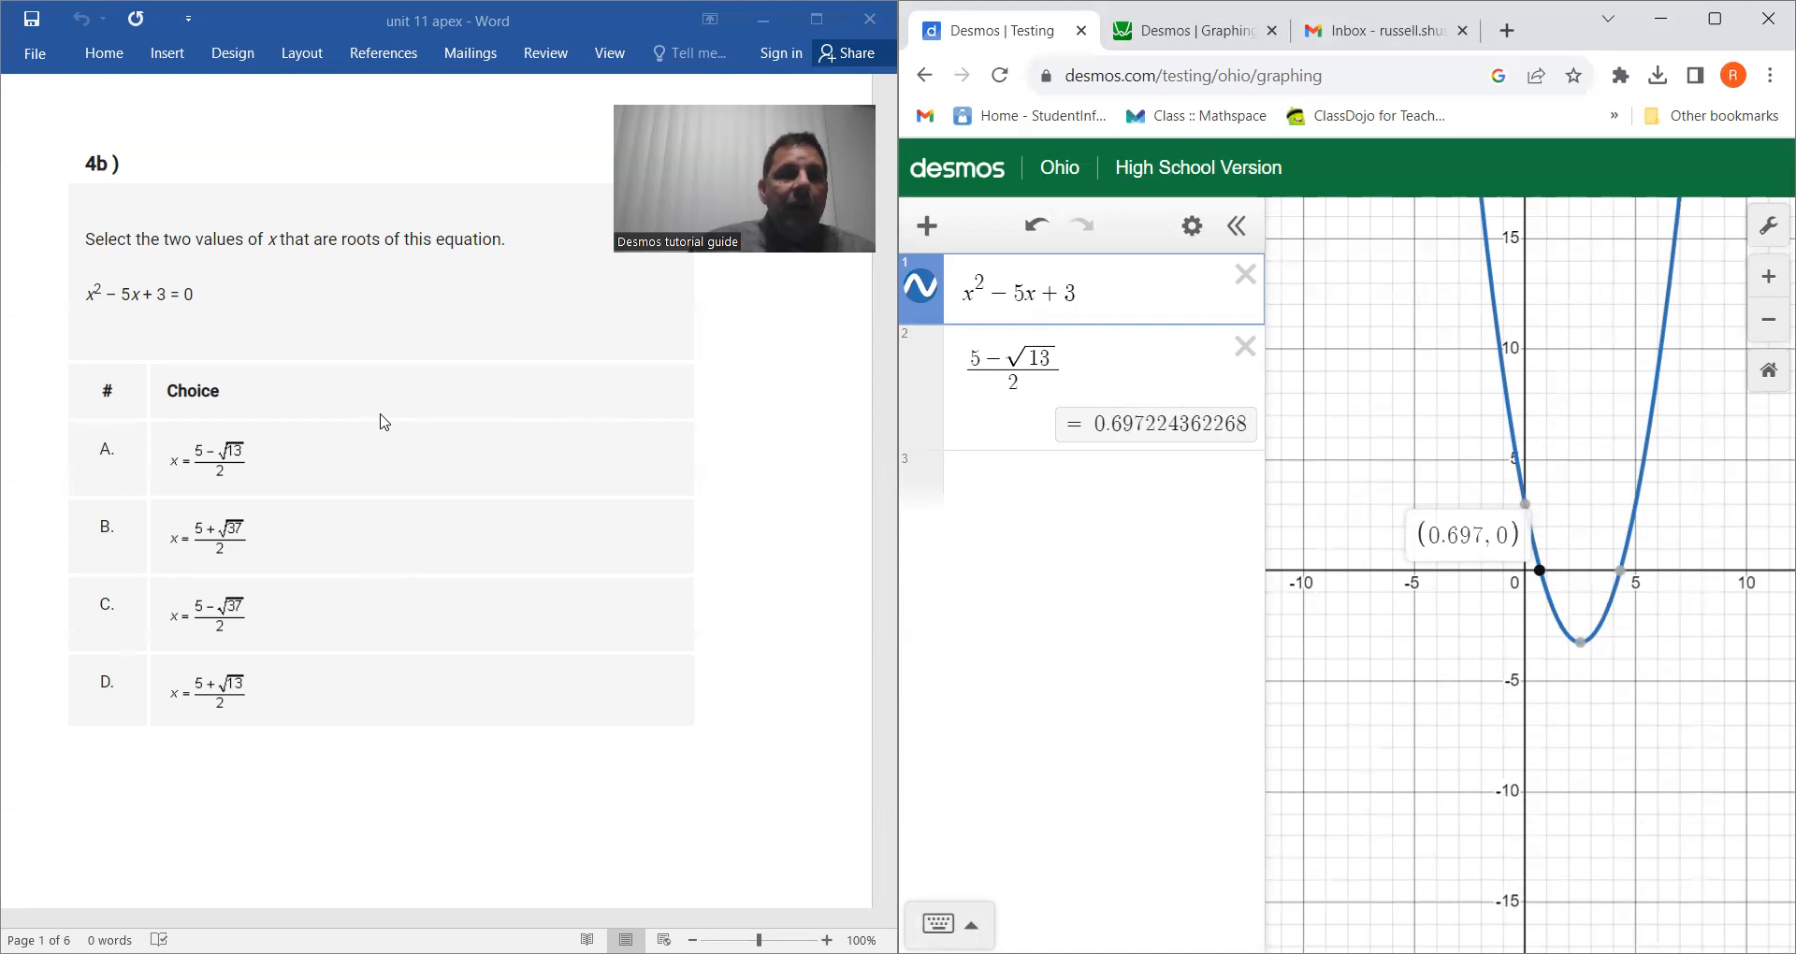
Step: Change the calculation to choice D, (5 + √13)/2, and show the parabola's right x-intercept coordinates for comparison
scroll(382, 416, "down", 10)
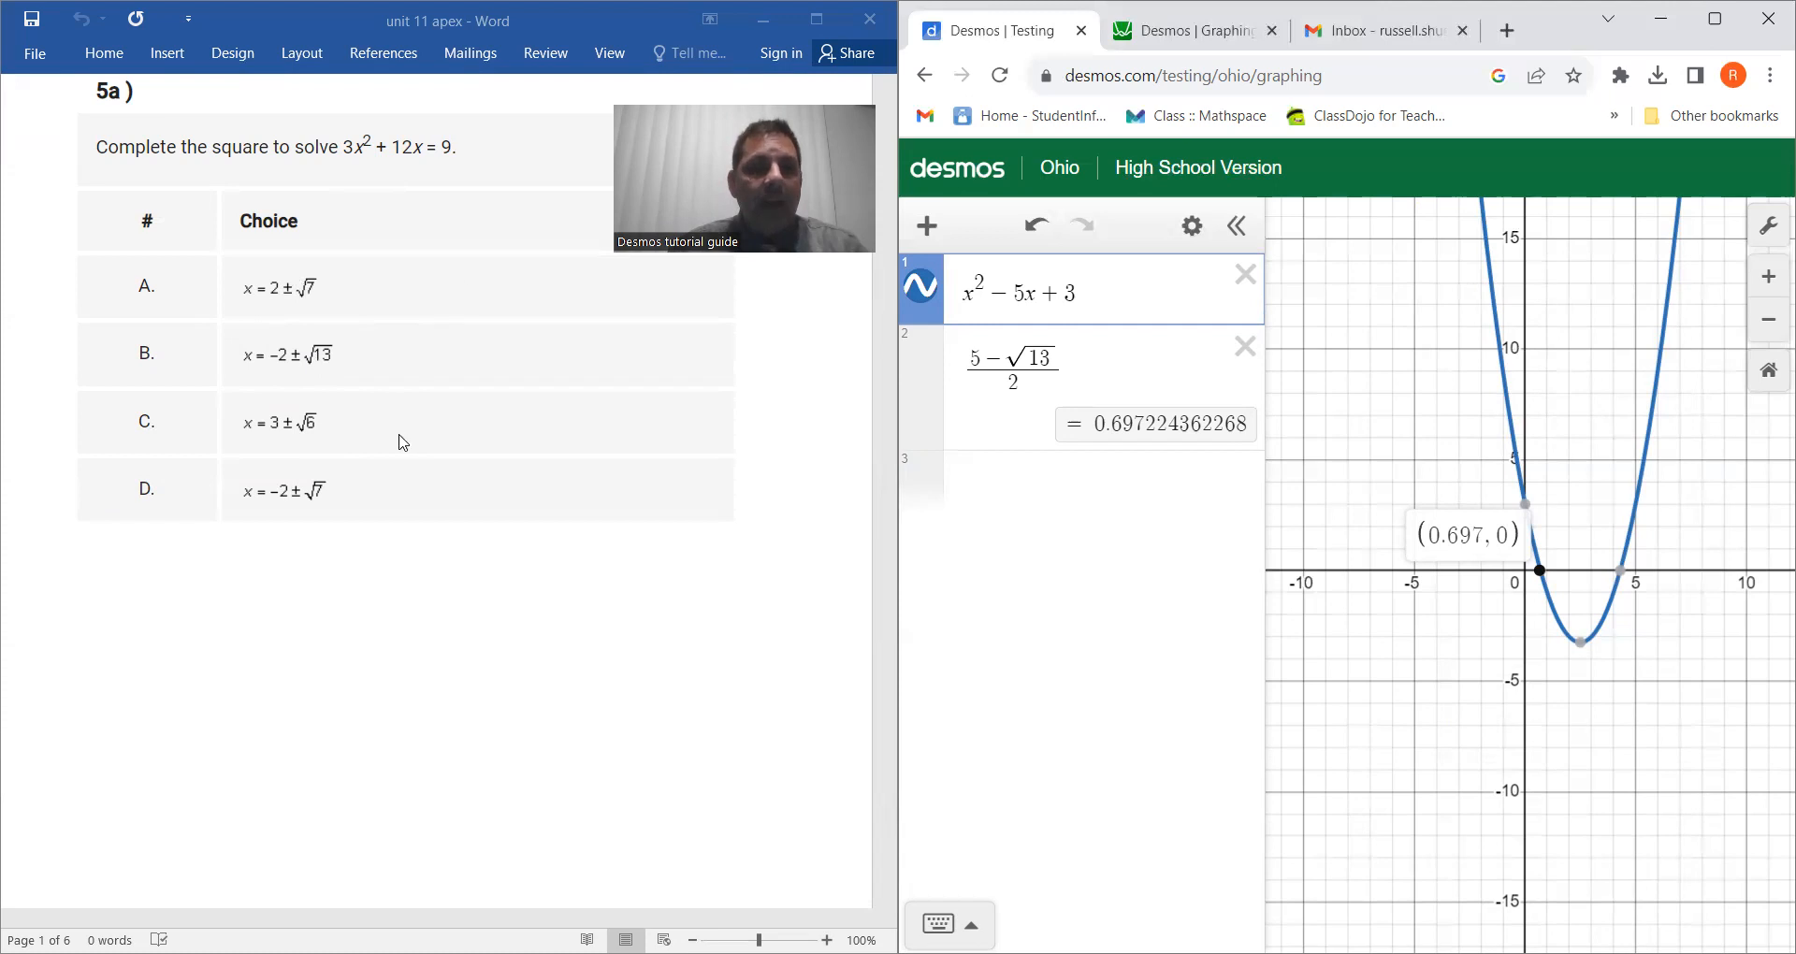
scroll(403, 442, "down", 10)
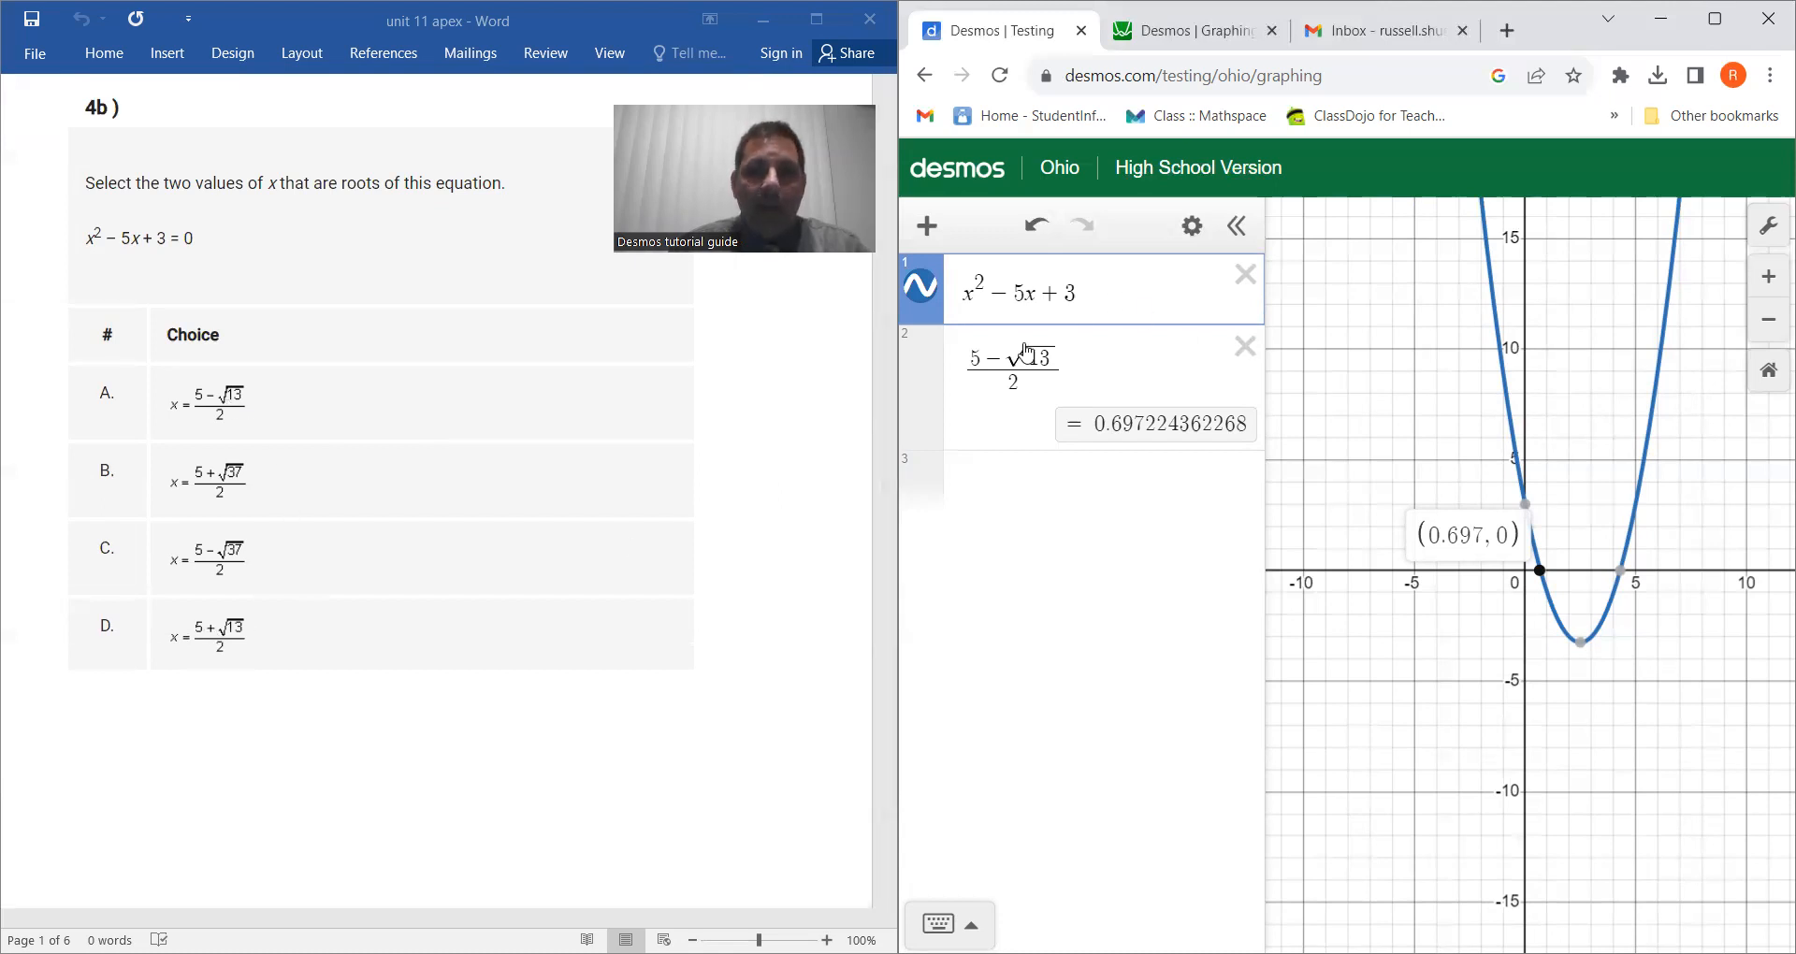
left_click(1017, 377)
left_click(1733, 881)
left_click(1551, 928)
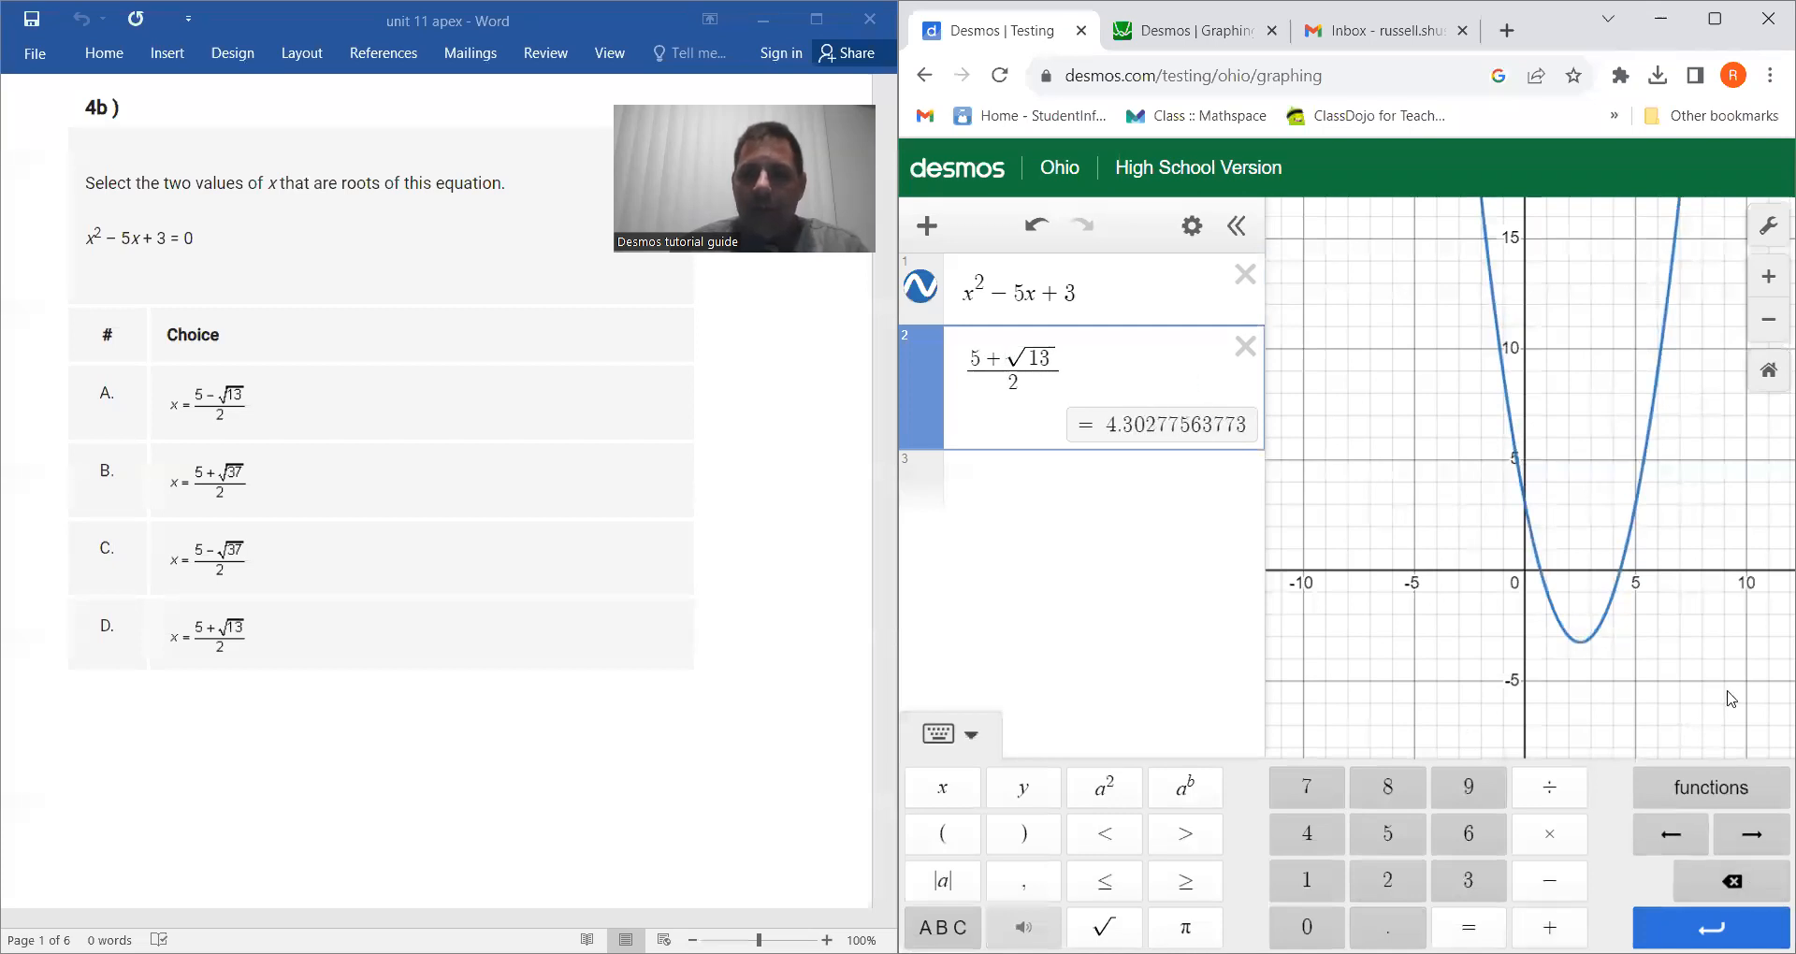
left_click(1625, 573)
left_click(1616, 572)
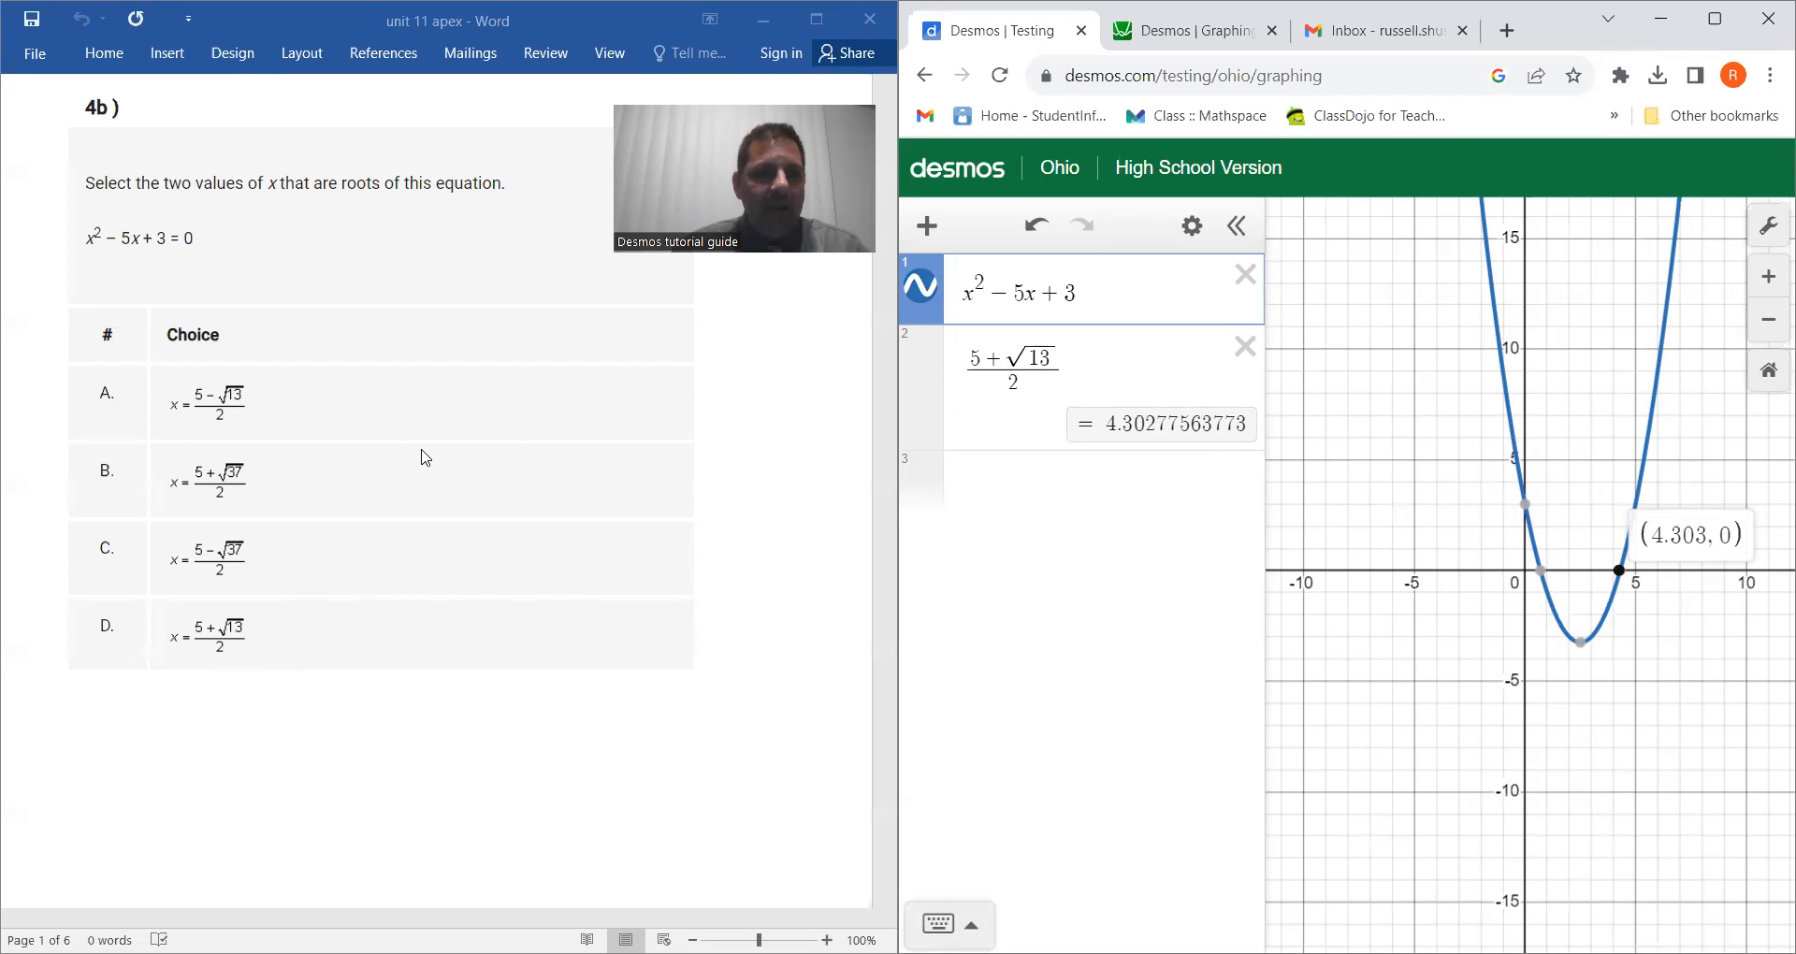
Step: Bring question 1b of the document into view and delete both expressions from the calculator
scroll(426, 457, "down", 15)
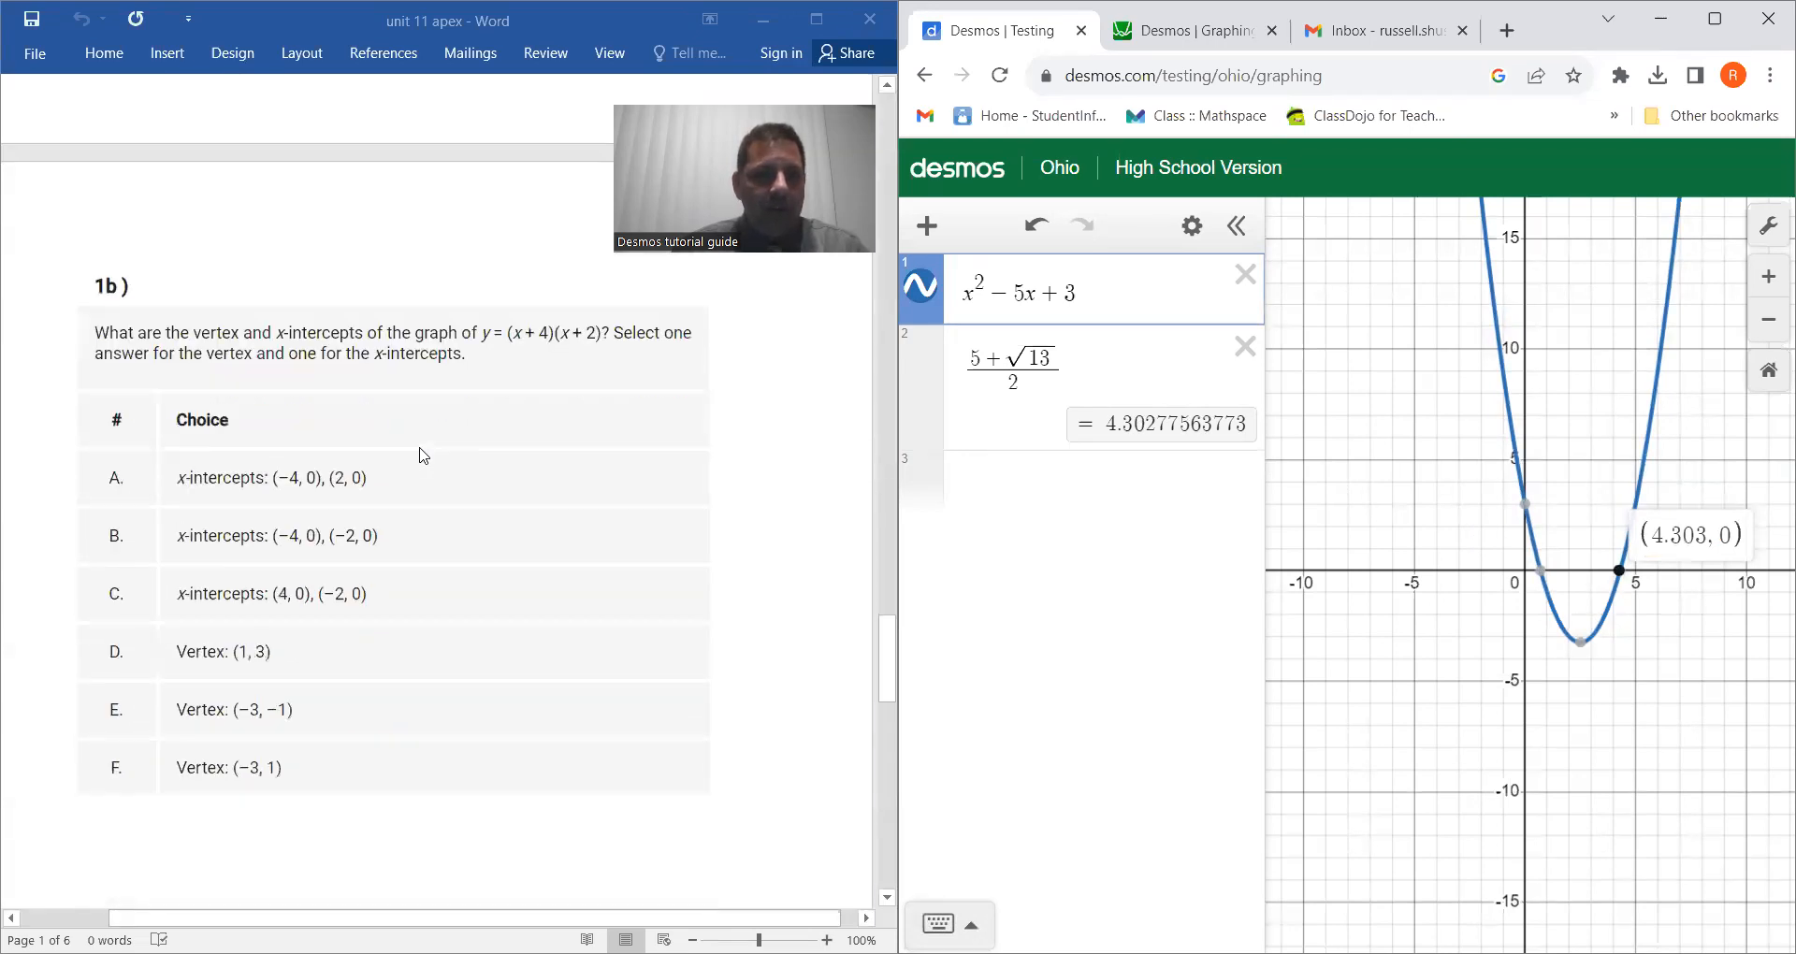
left_click(1245, 346)
left_click(1245, 275)
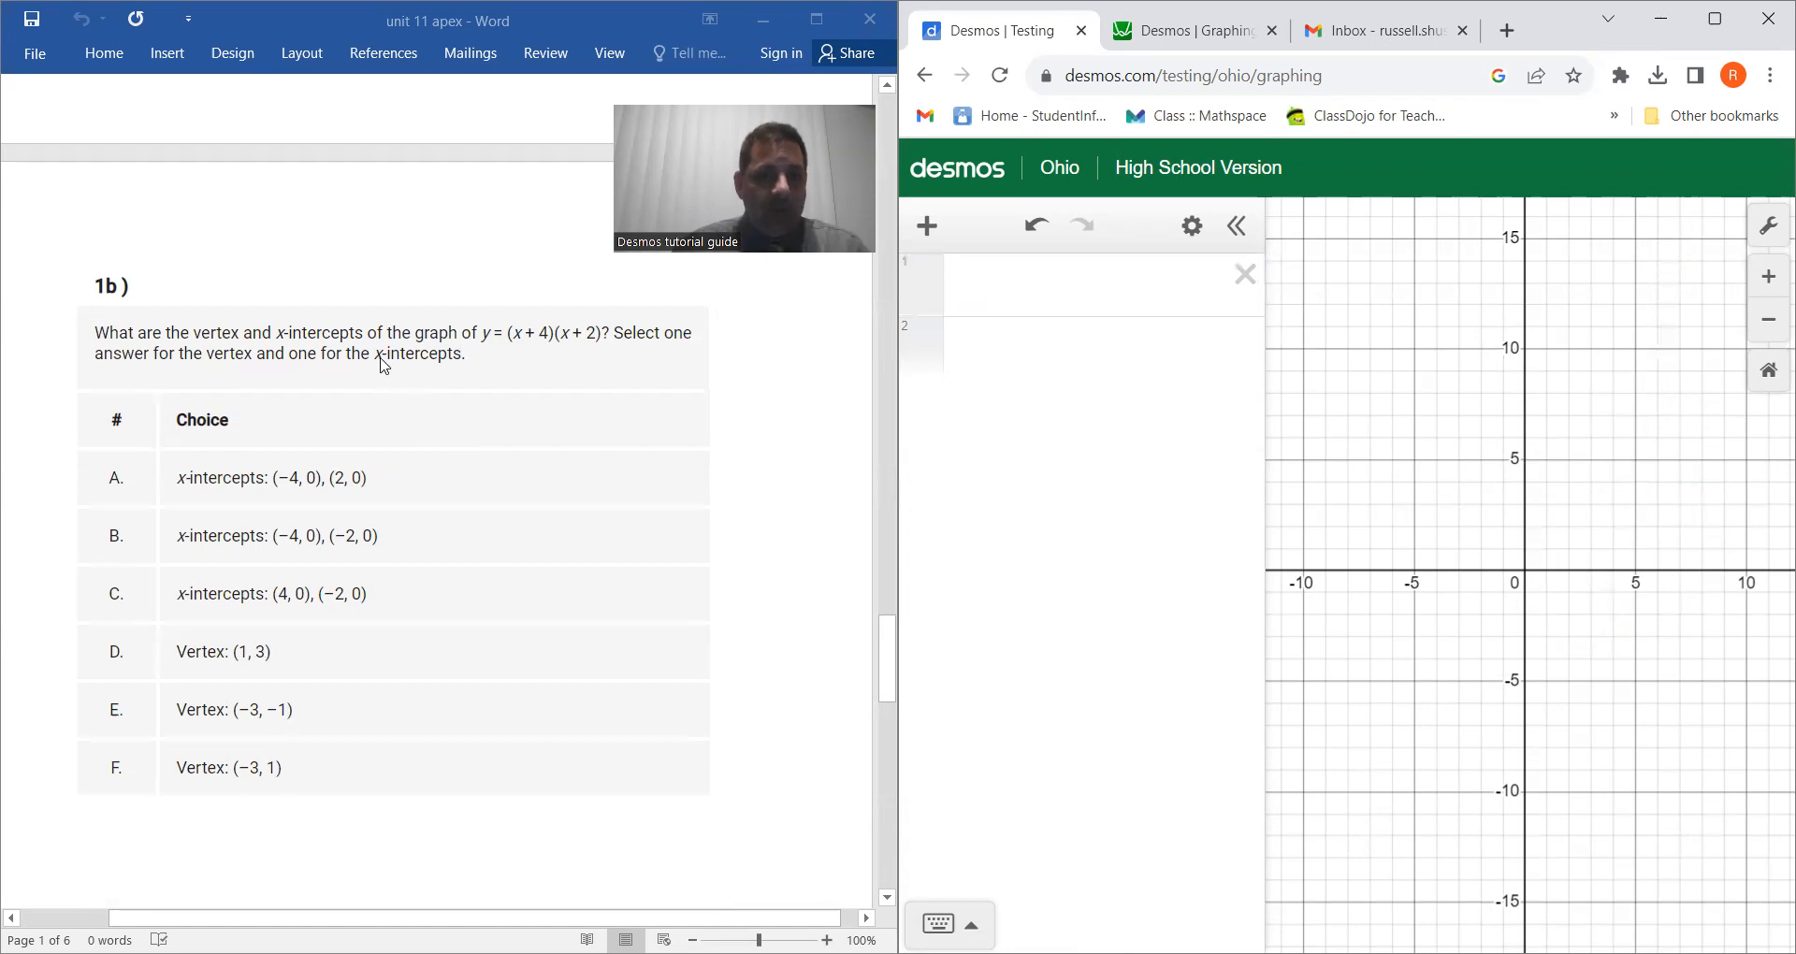
Step: Graph the equation y = (x + 4)(x + 2) from question 1b
left_click(921, 277)
left_click(1033, 788)
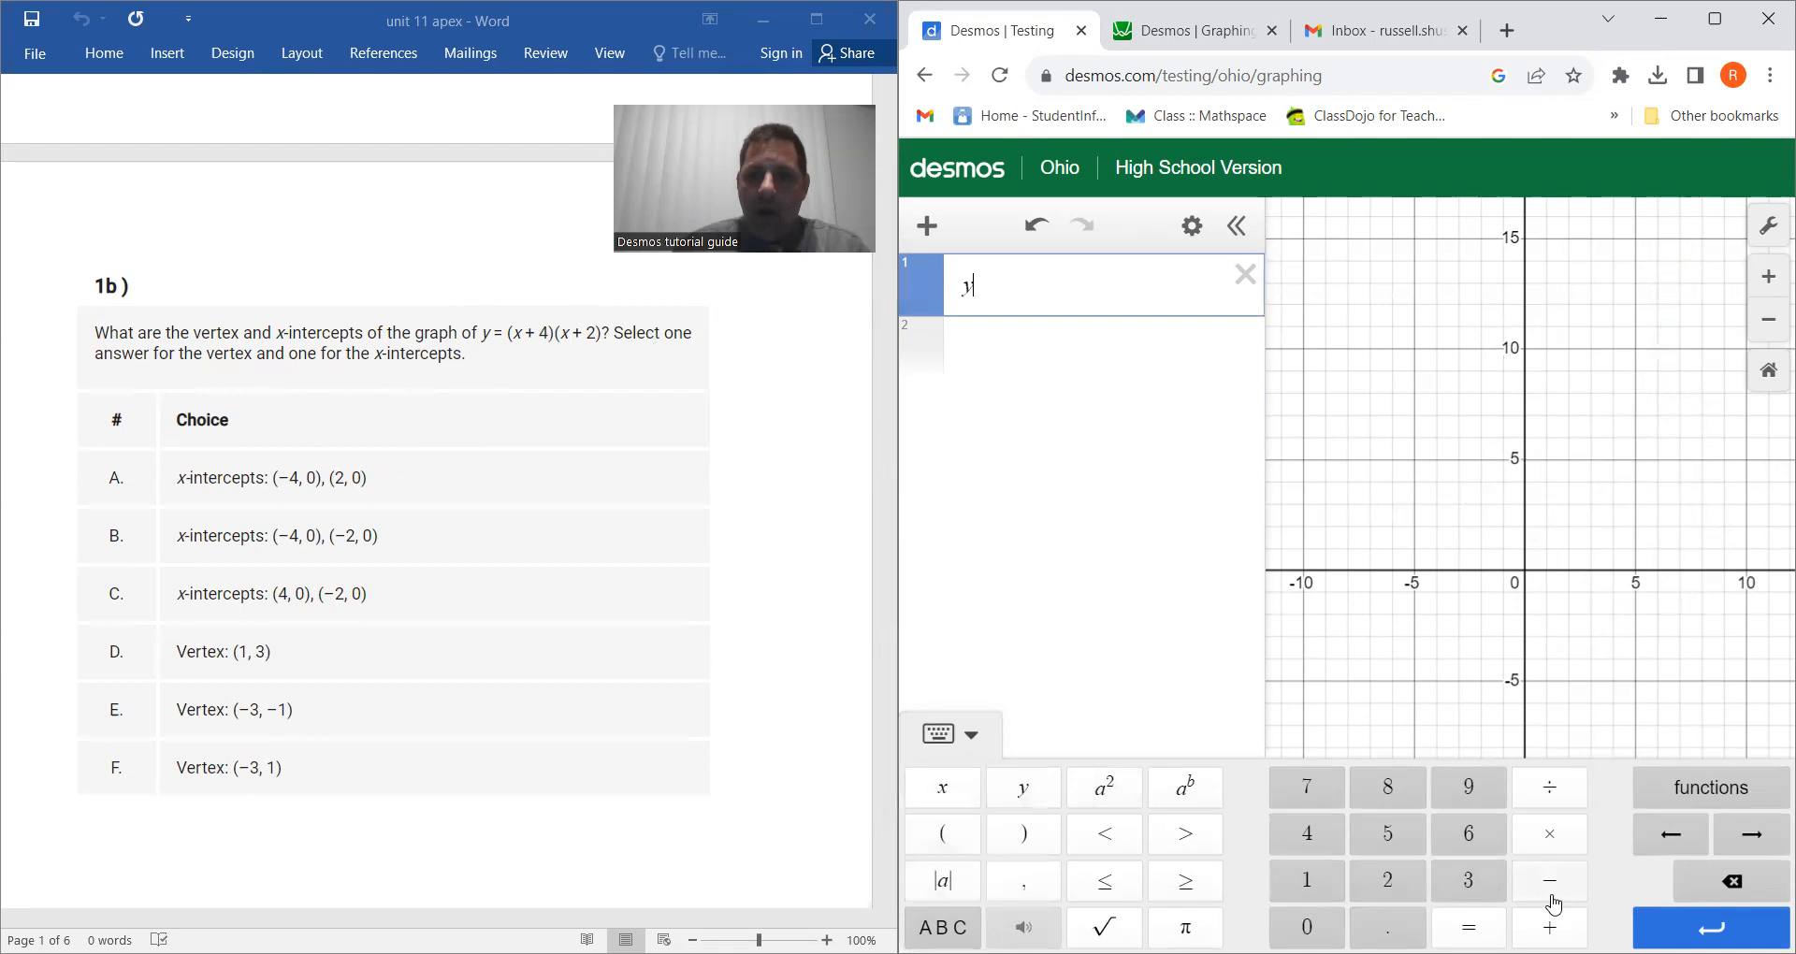
left_click(1441, 916)
left_click(945, 836)
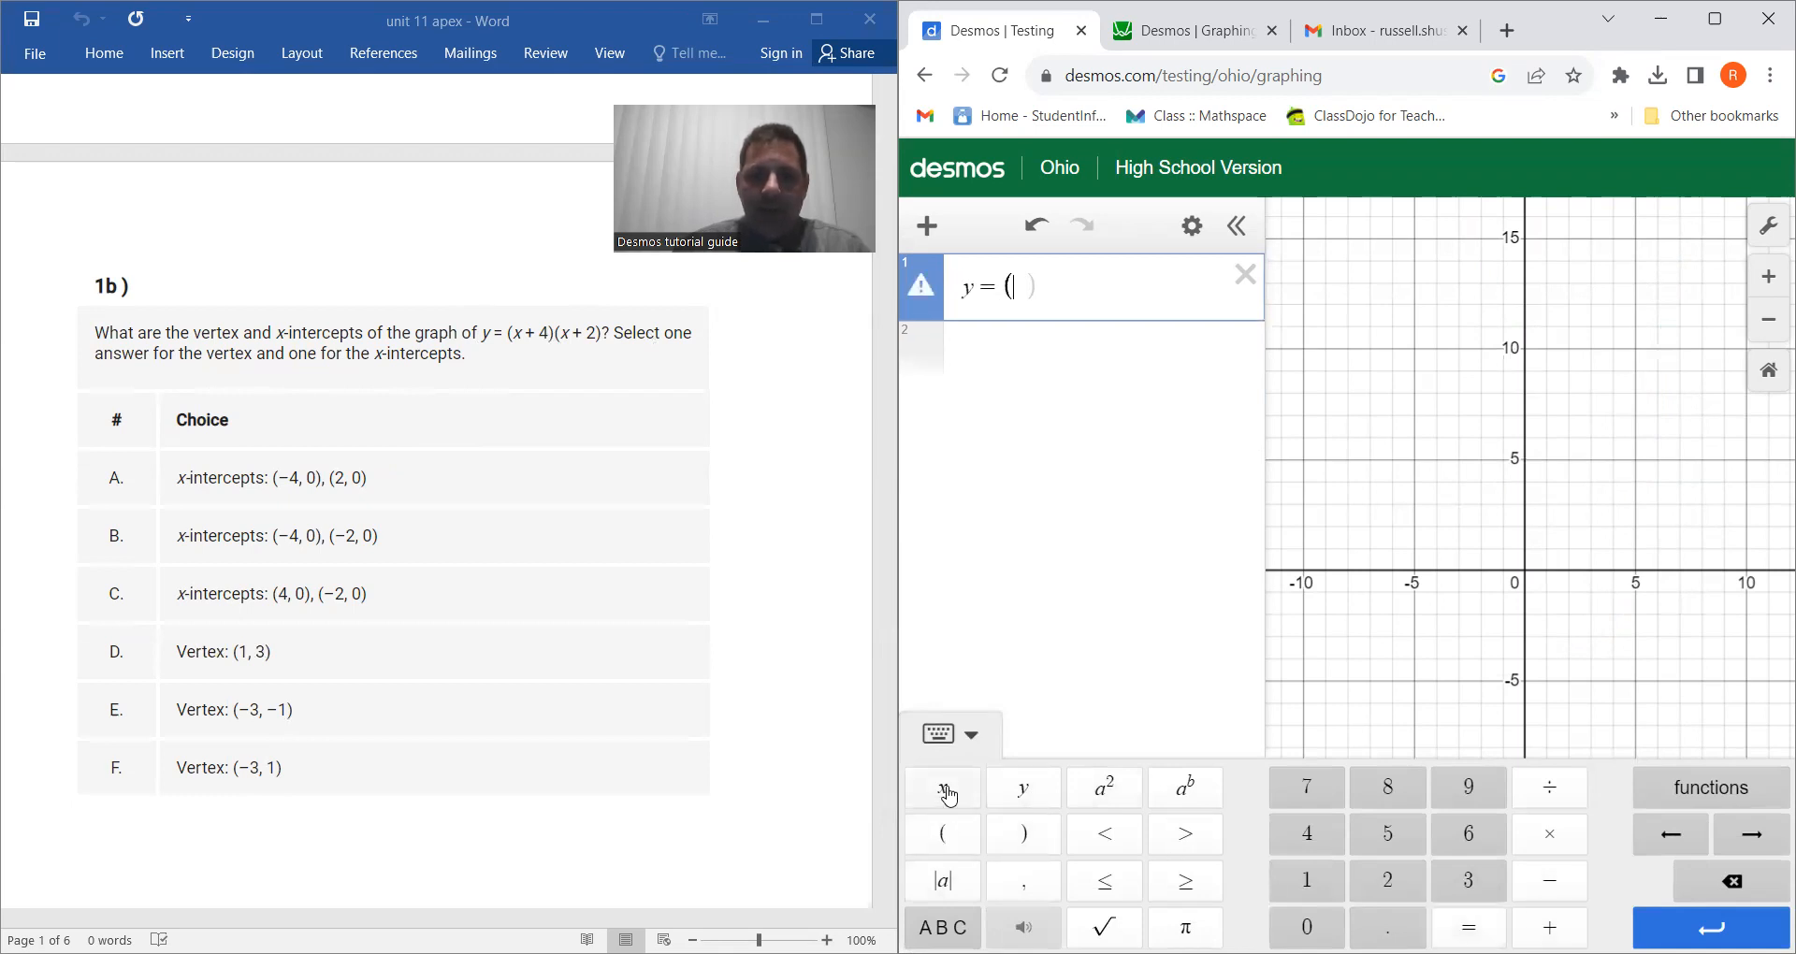
left_click(944, 788)
type("+")
left_click(1307, 833)
left_click(1025, 833)
left_click(945, 835)
left_click(943, 788)
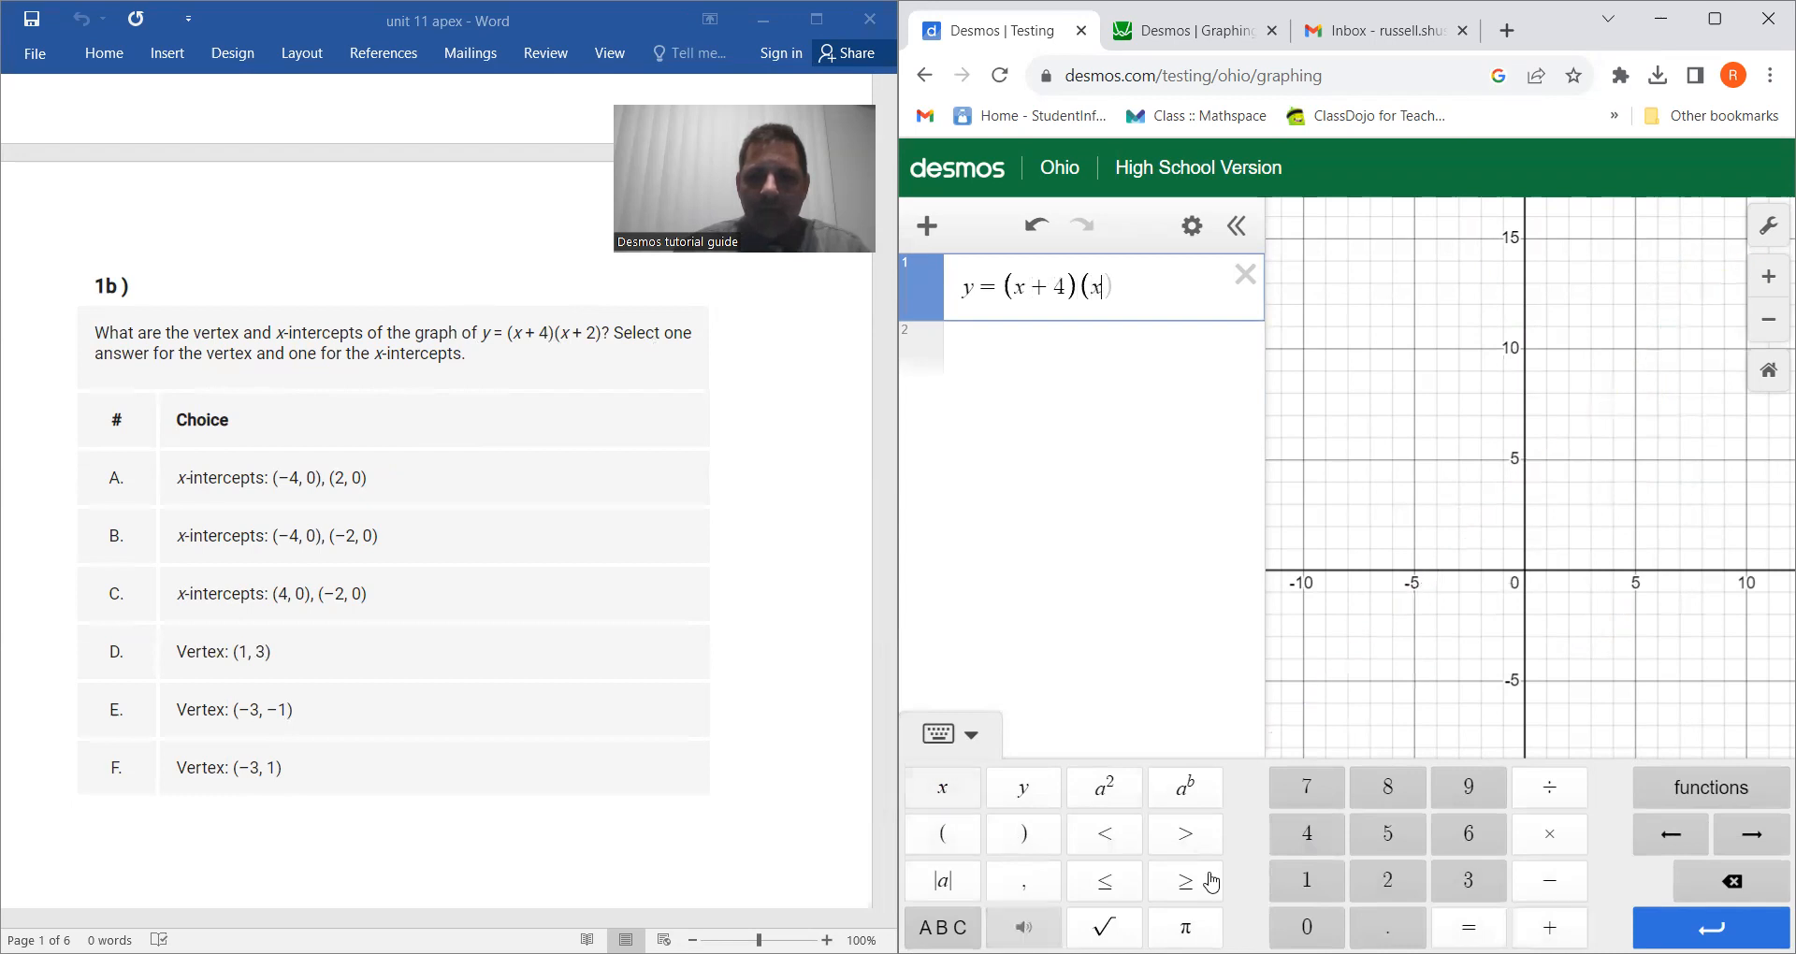
left_click(1551, 927)
left_click(1392, 885)
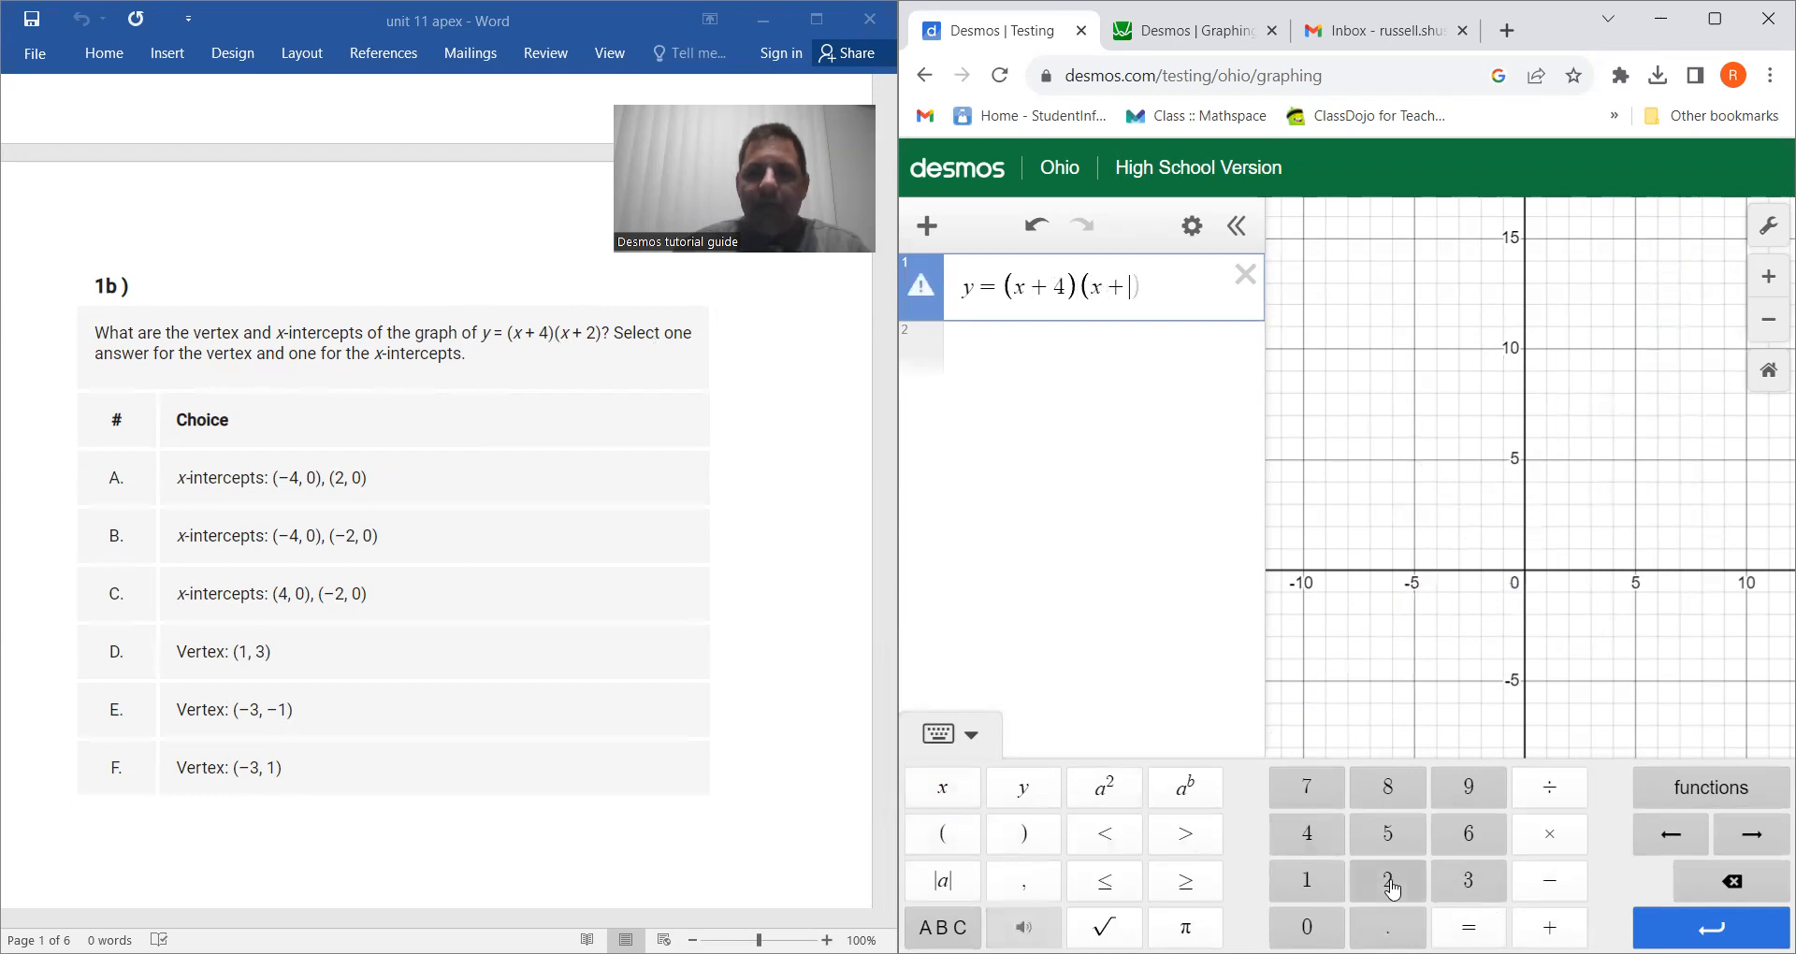
left_click(1024, 837)
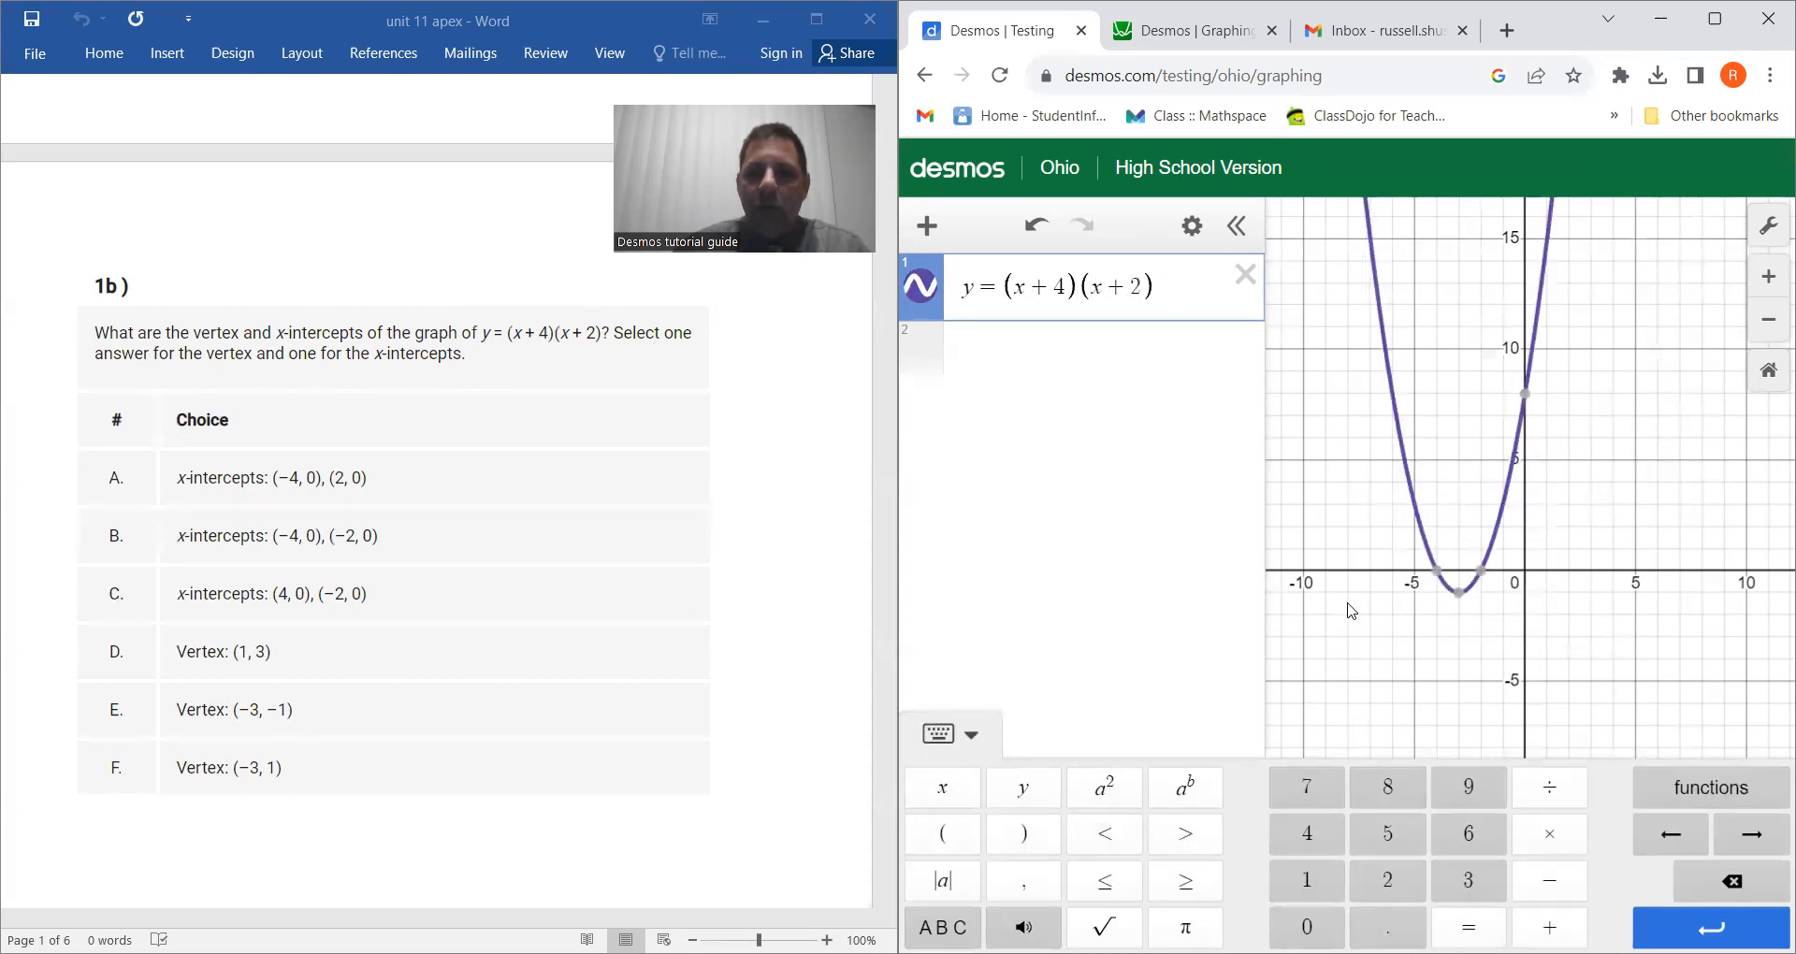
Step: Show the coordinates of the parabola's two x-intercepts and vertex, and briefly check its y-intercept
left_click(1438, 575)
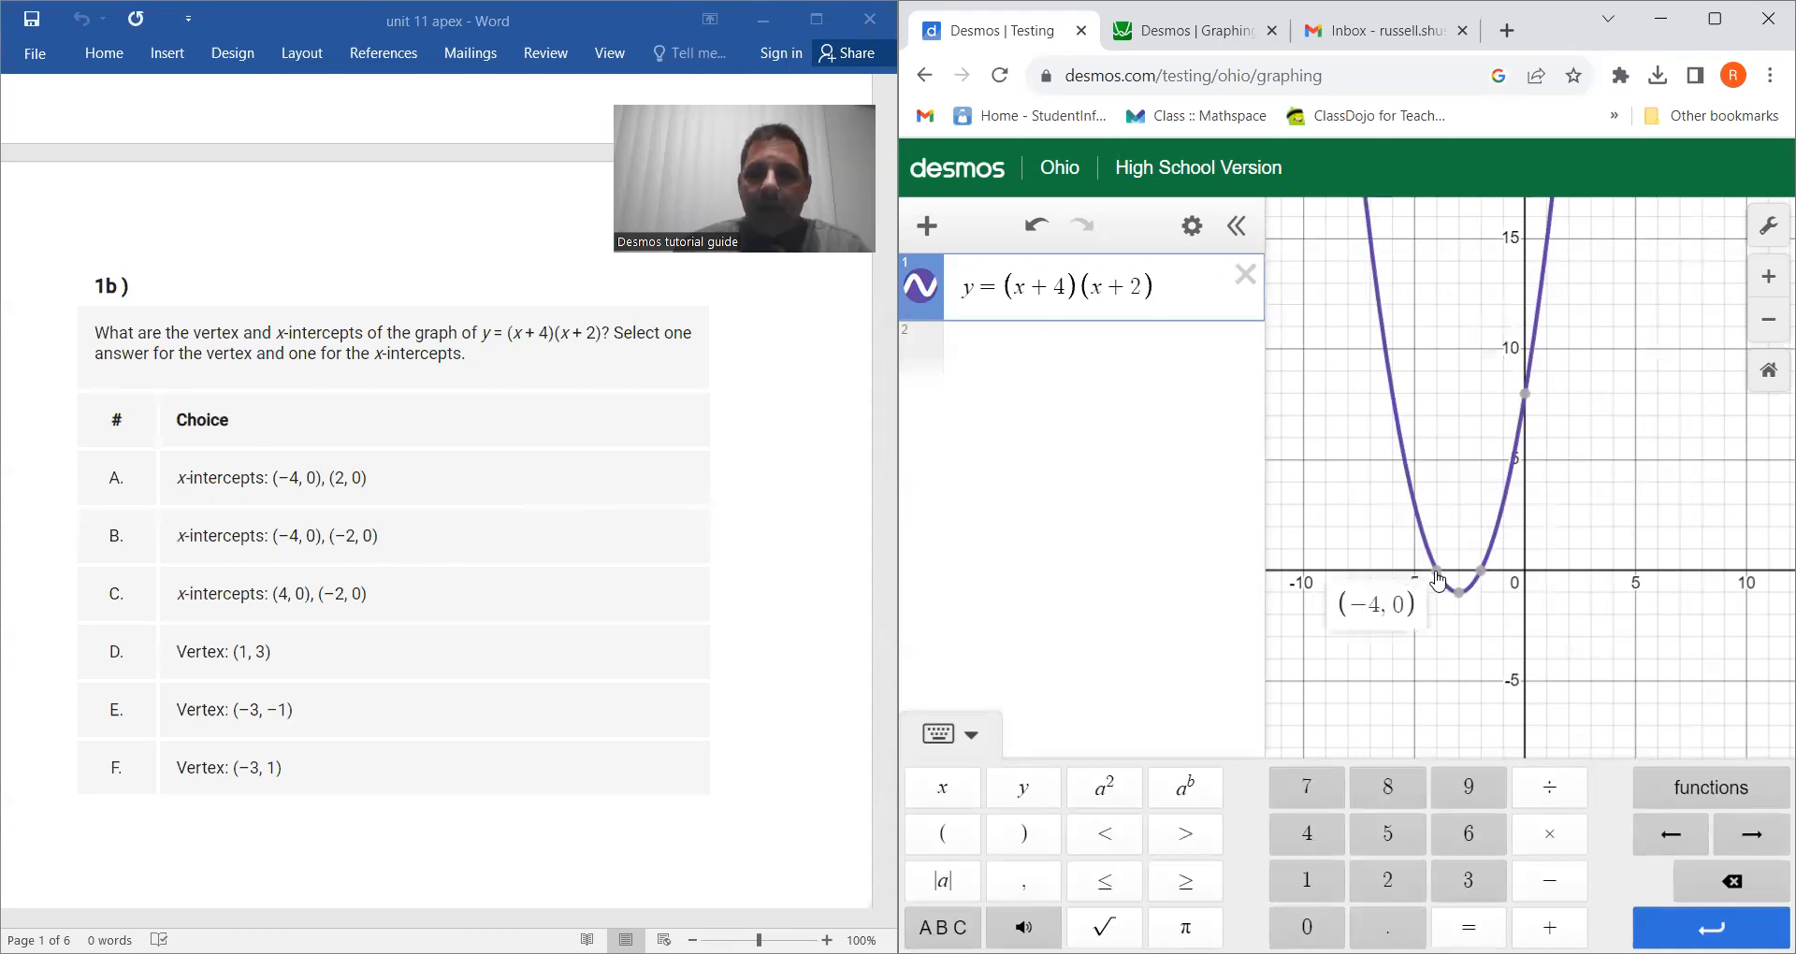
mouse_move(1489, 577)
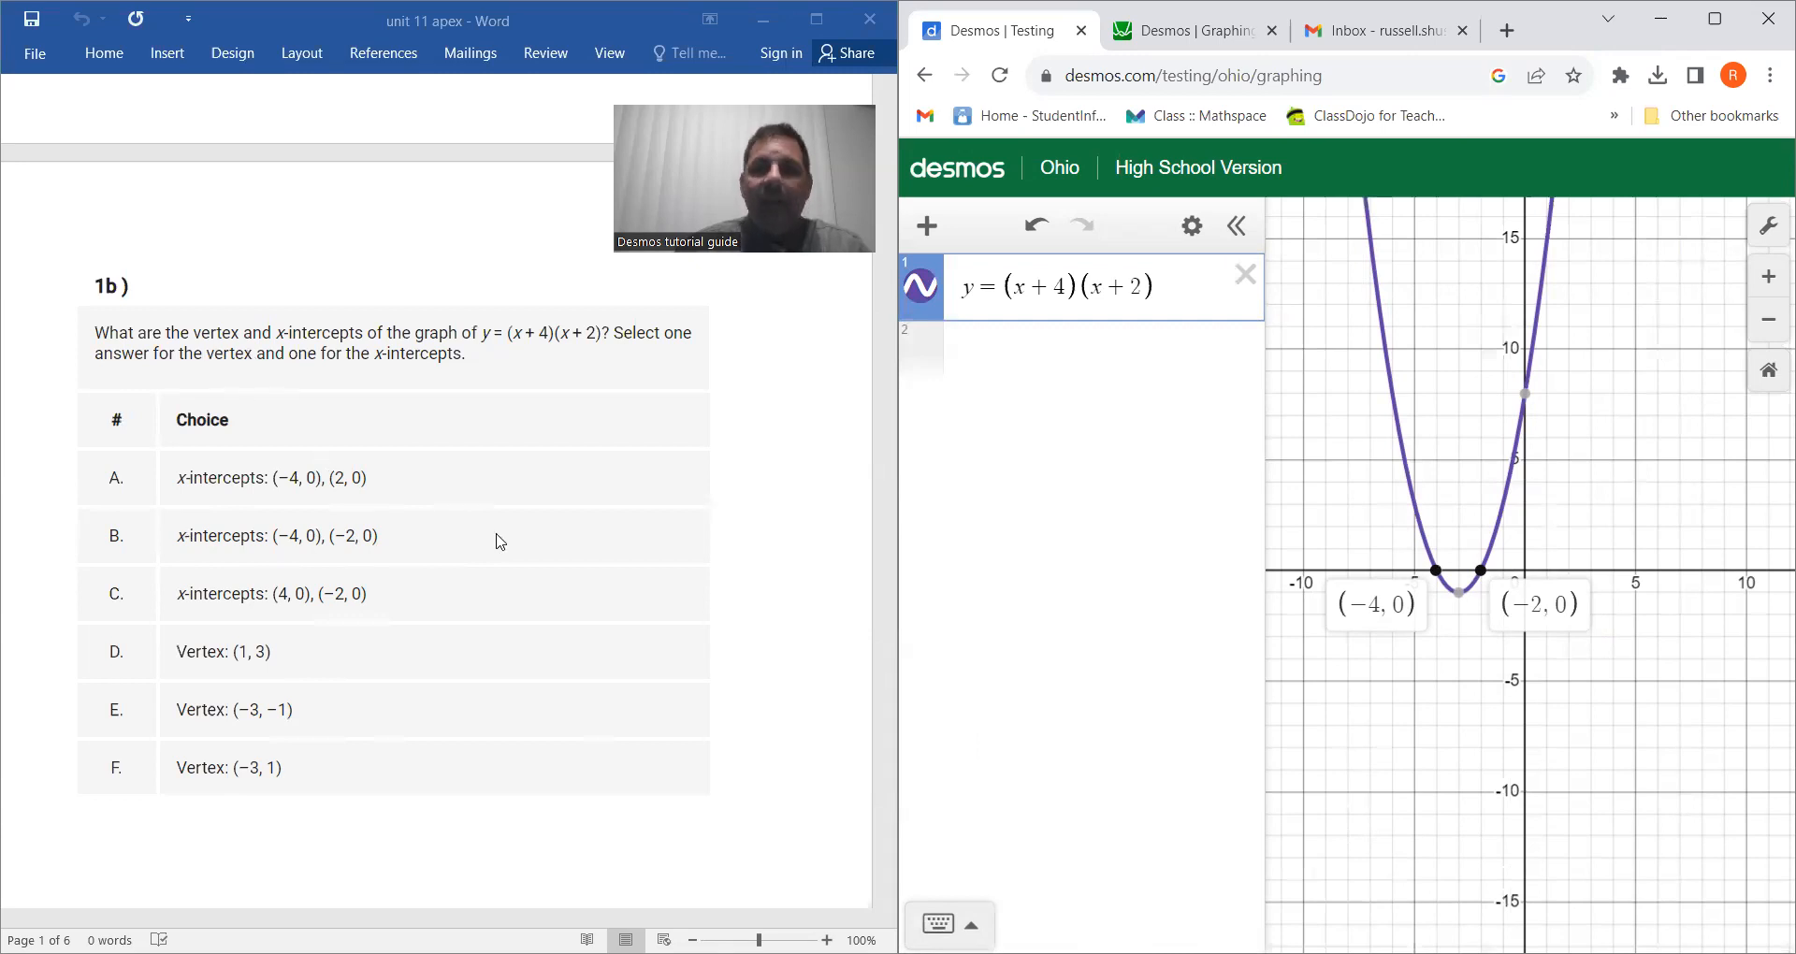
left_click(1460, 595)
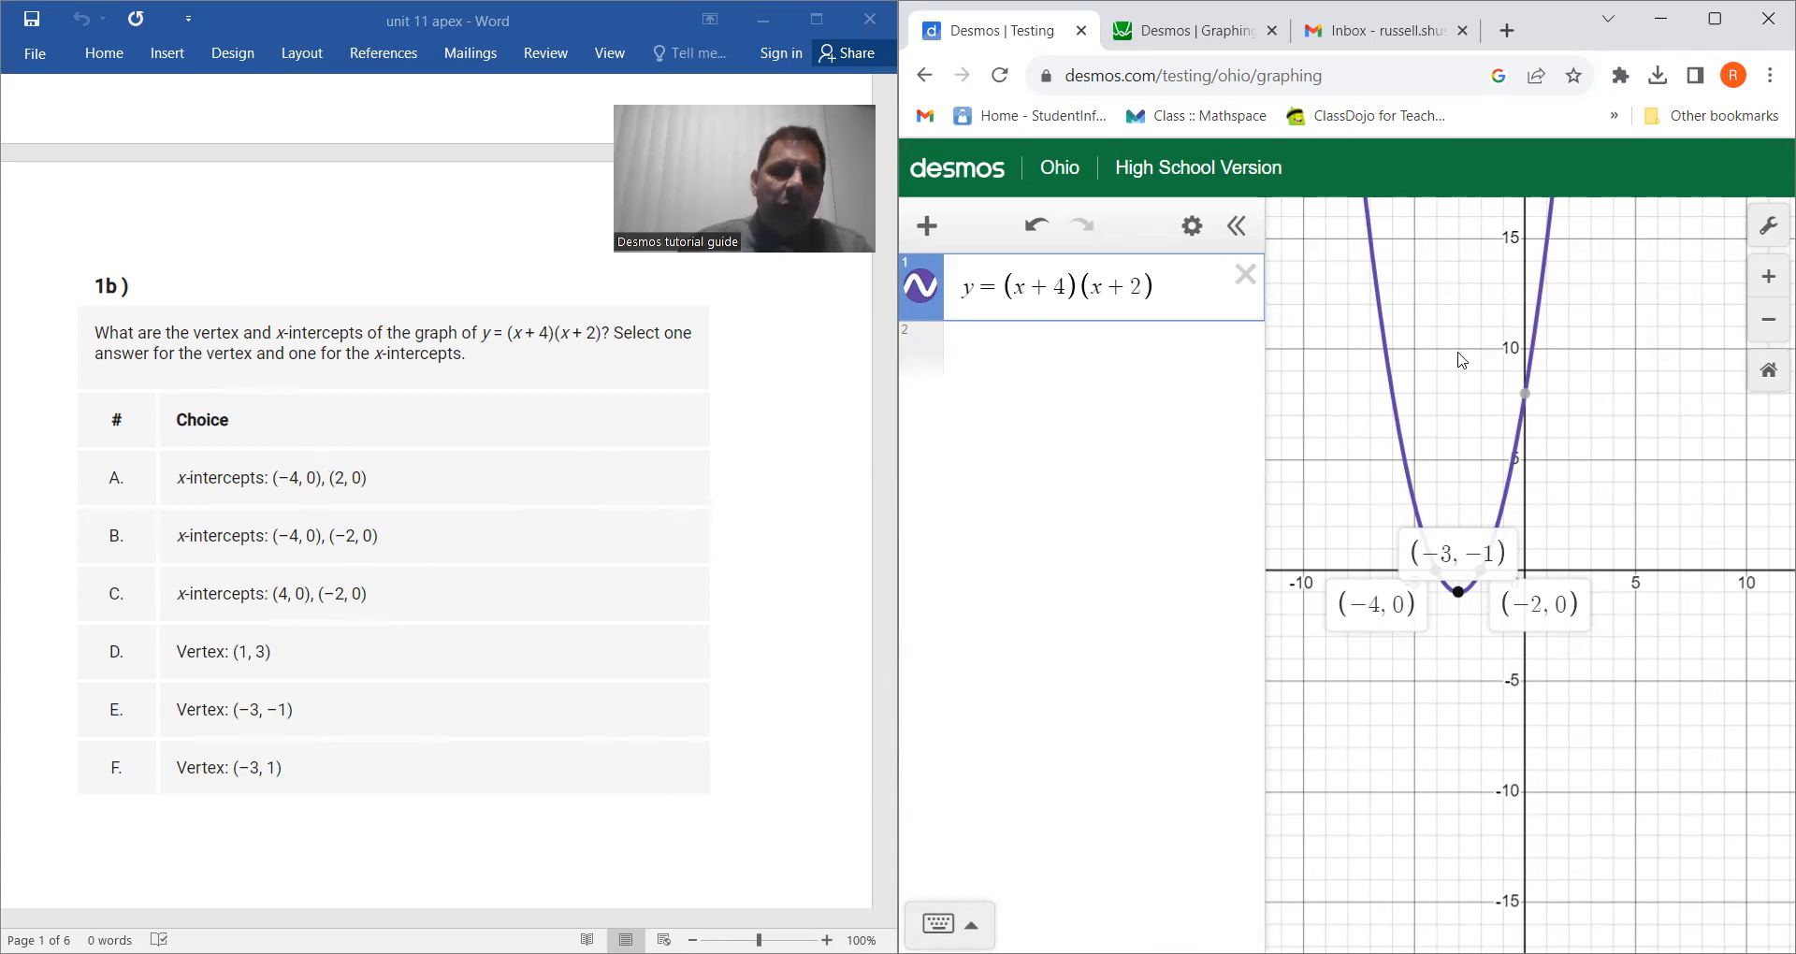
left_click(1526, 394)
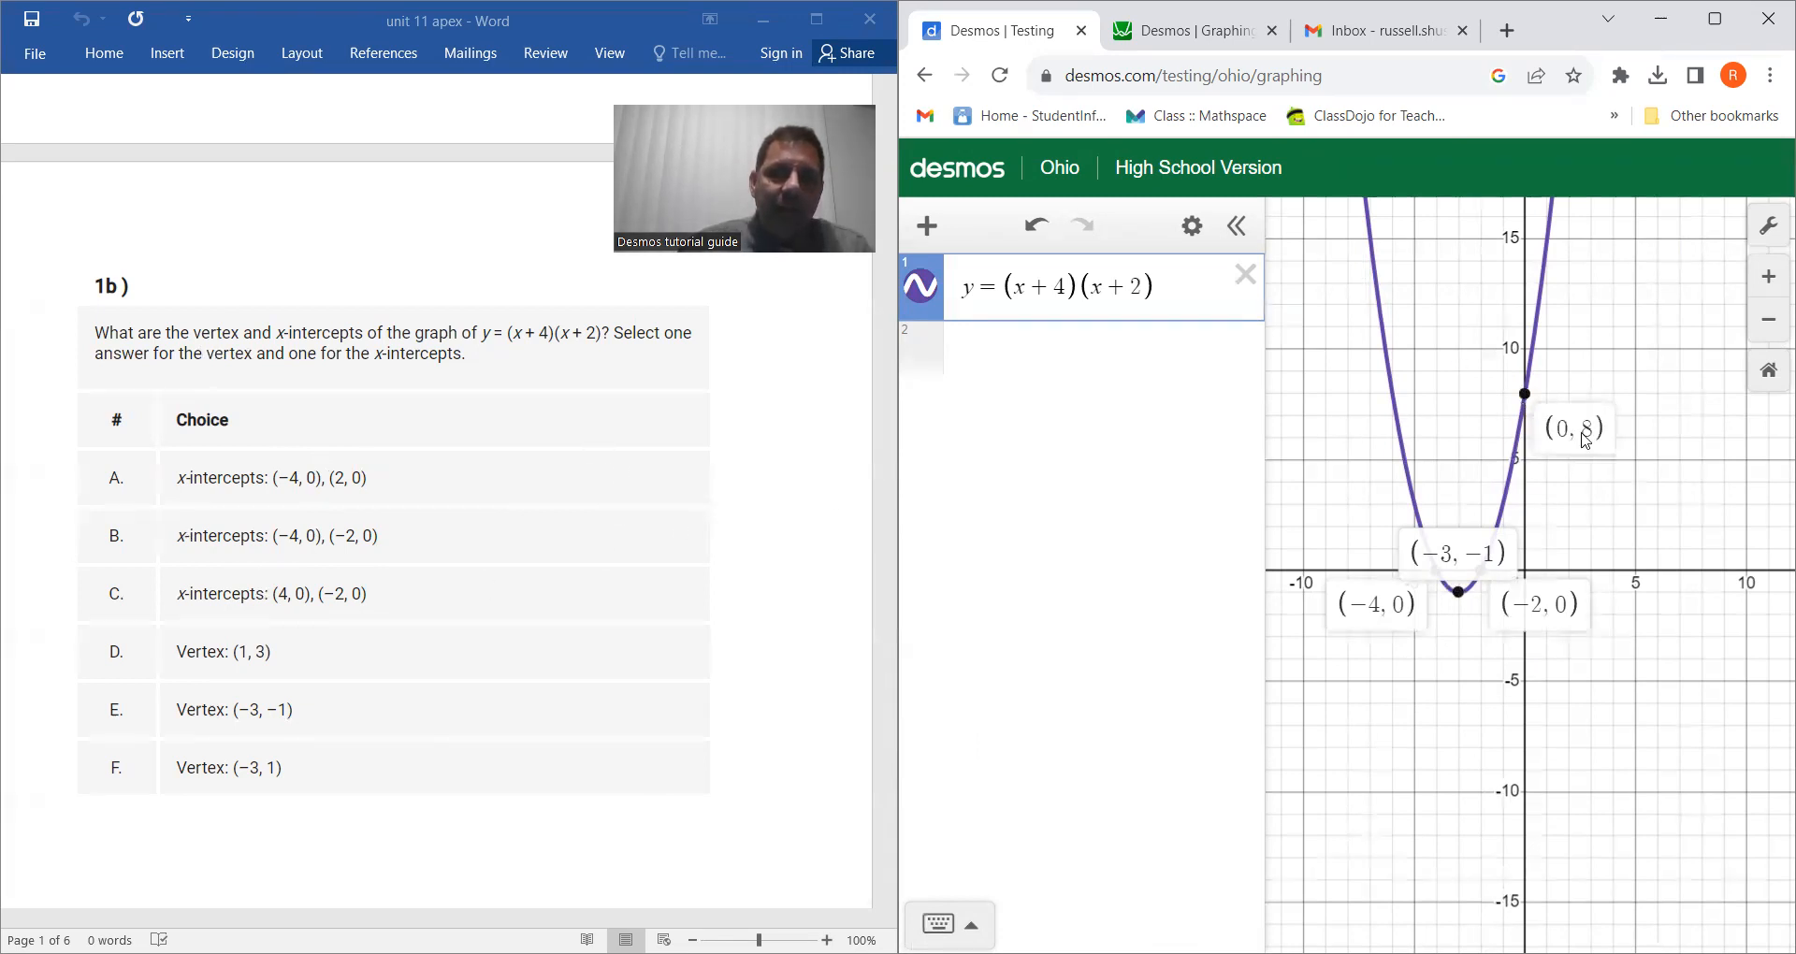
left_click(1526, 394)
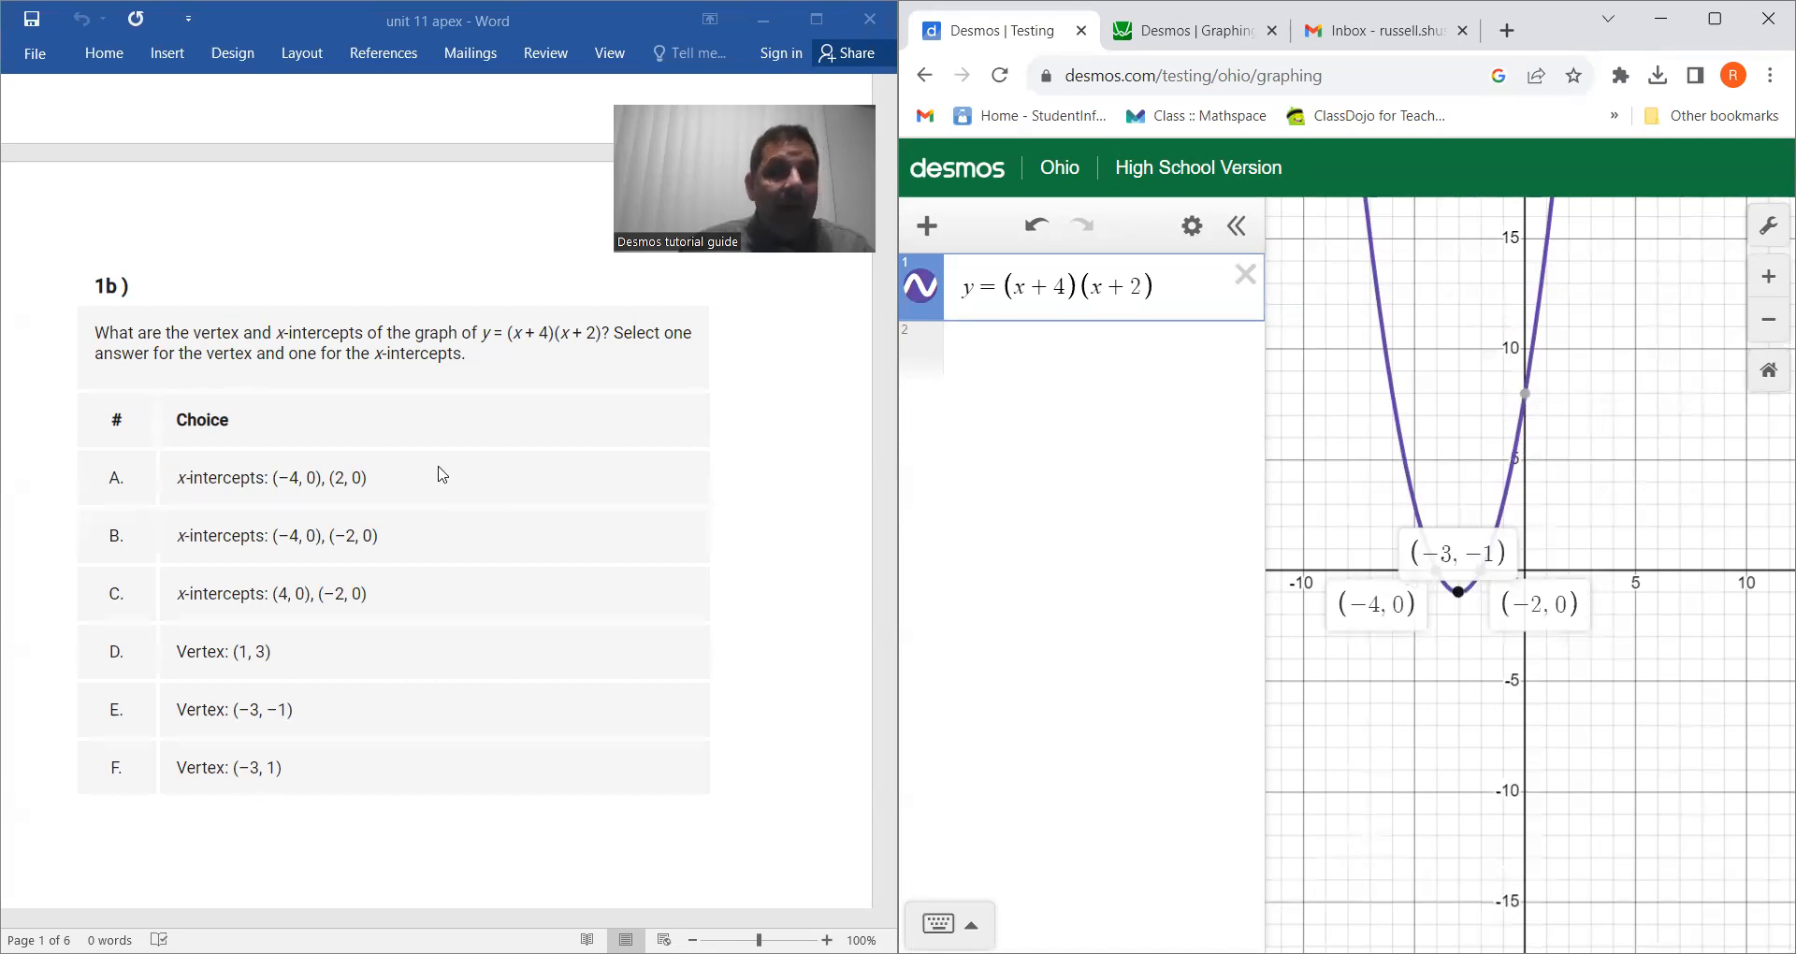
Step: Delete the equation y = (x + 4)(x + 2) and open the math keypad for the system in question 7c
scroll(449, 475, "down", 15)
scroll(445, 475, "down", 2)
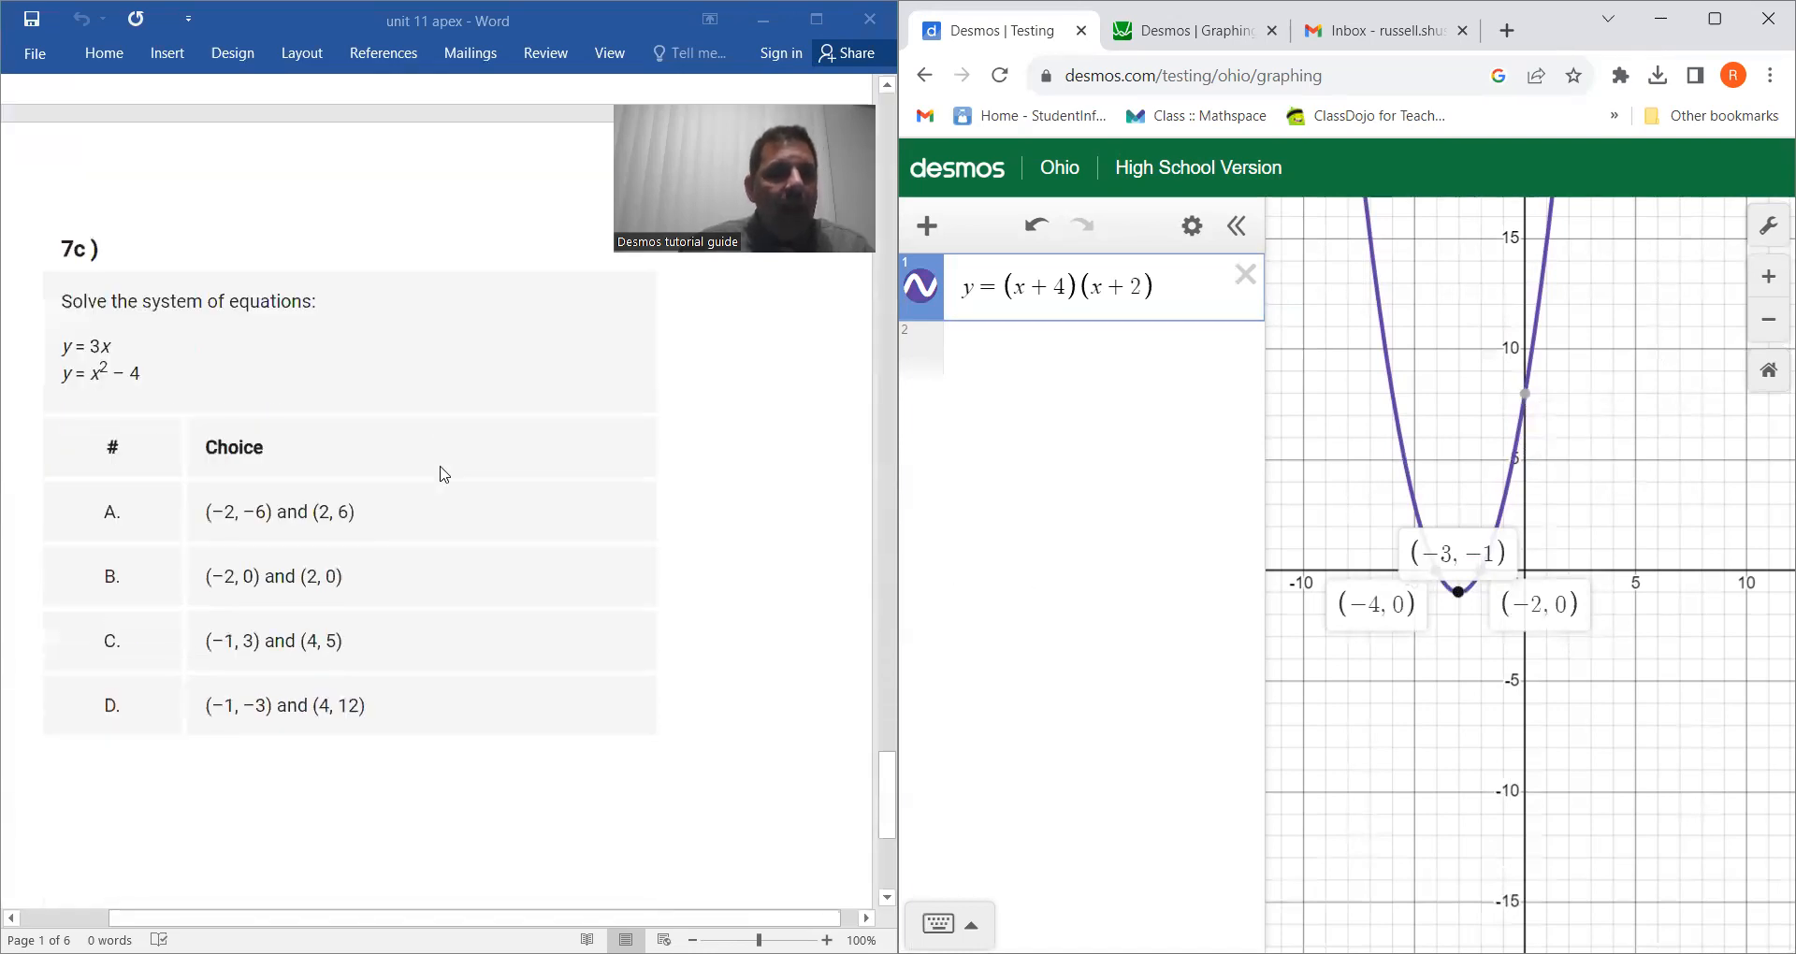
left_click(1245, 274)
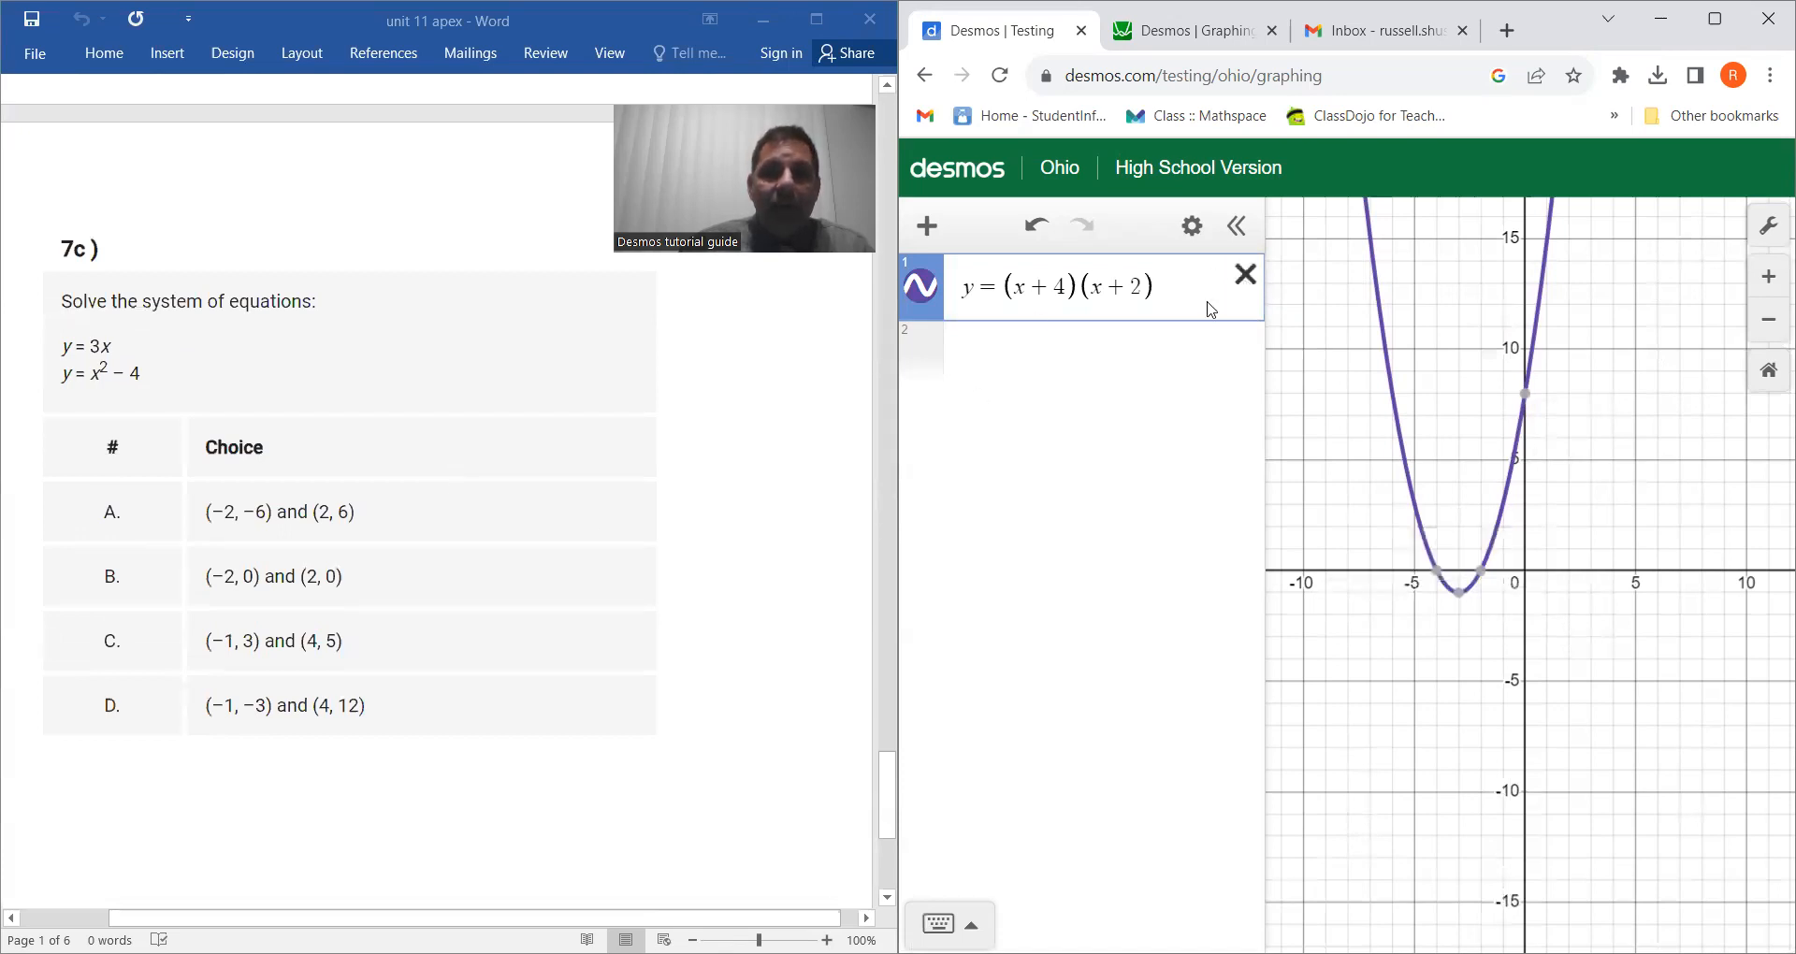
left_click(938, 925)
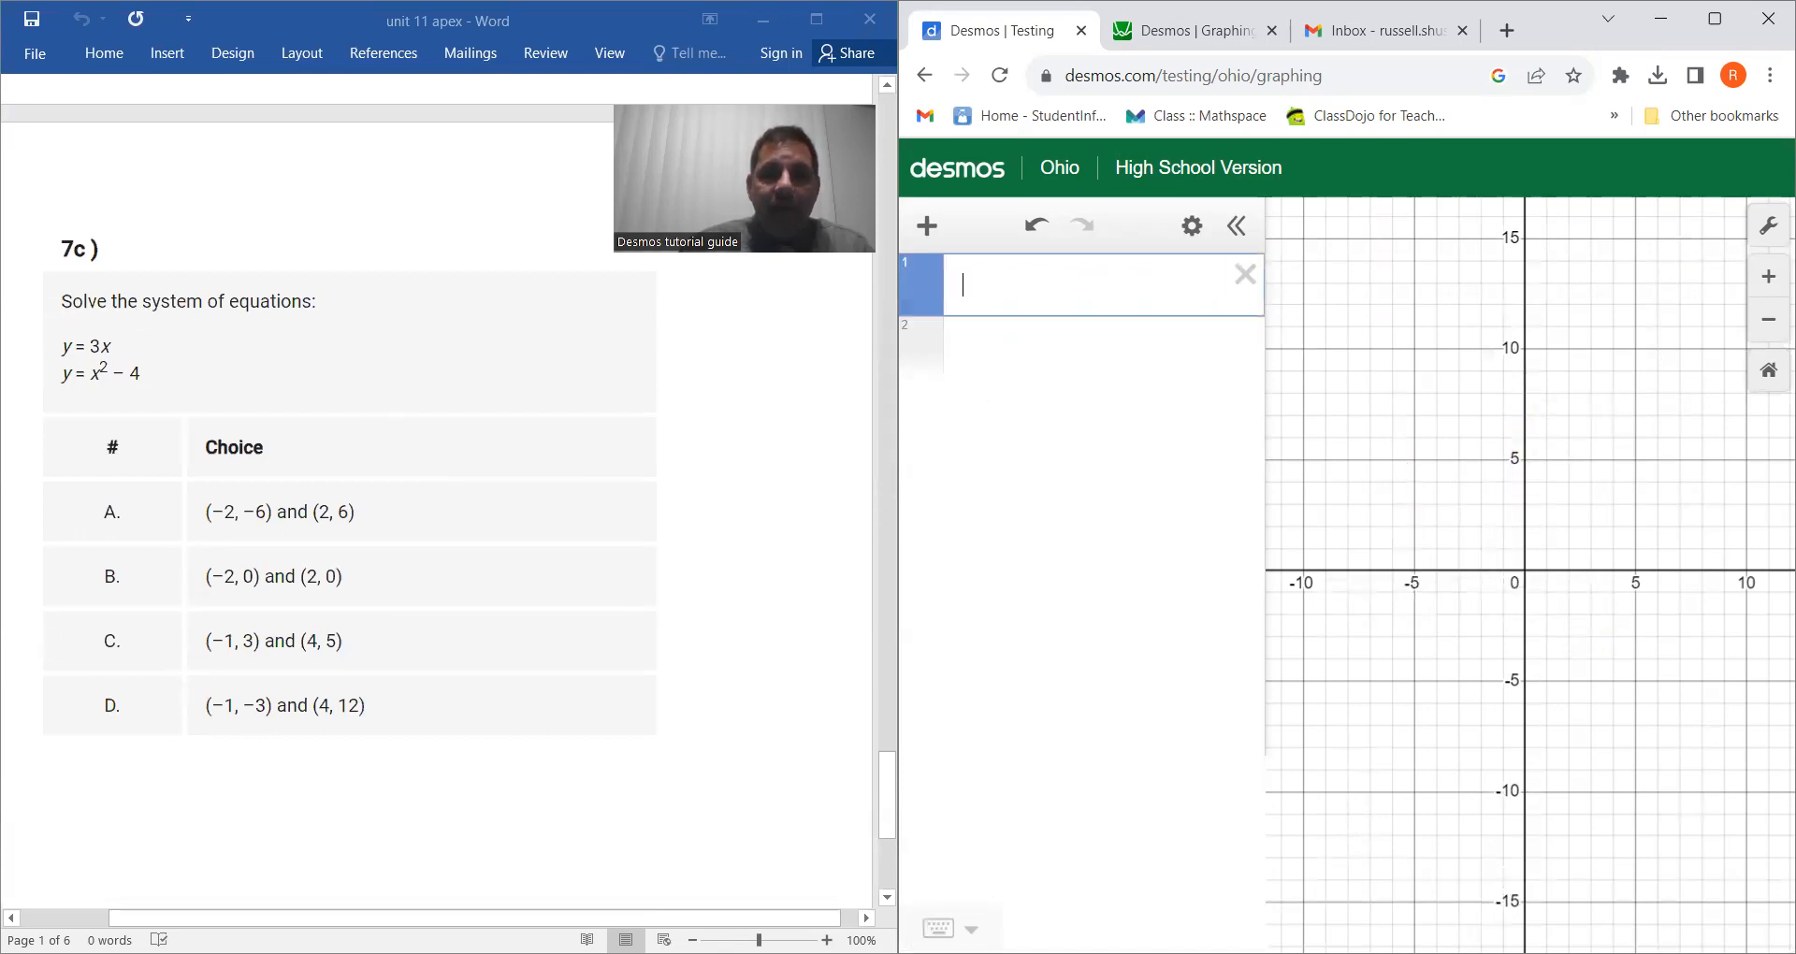
Step: Graph the first equation of the question 7c system, y = 3x
left_click(1028, 796)
left_click(1486, 917)
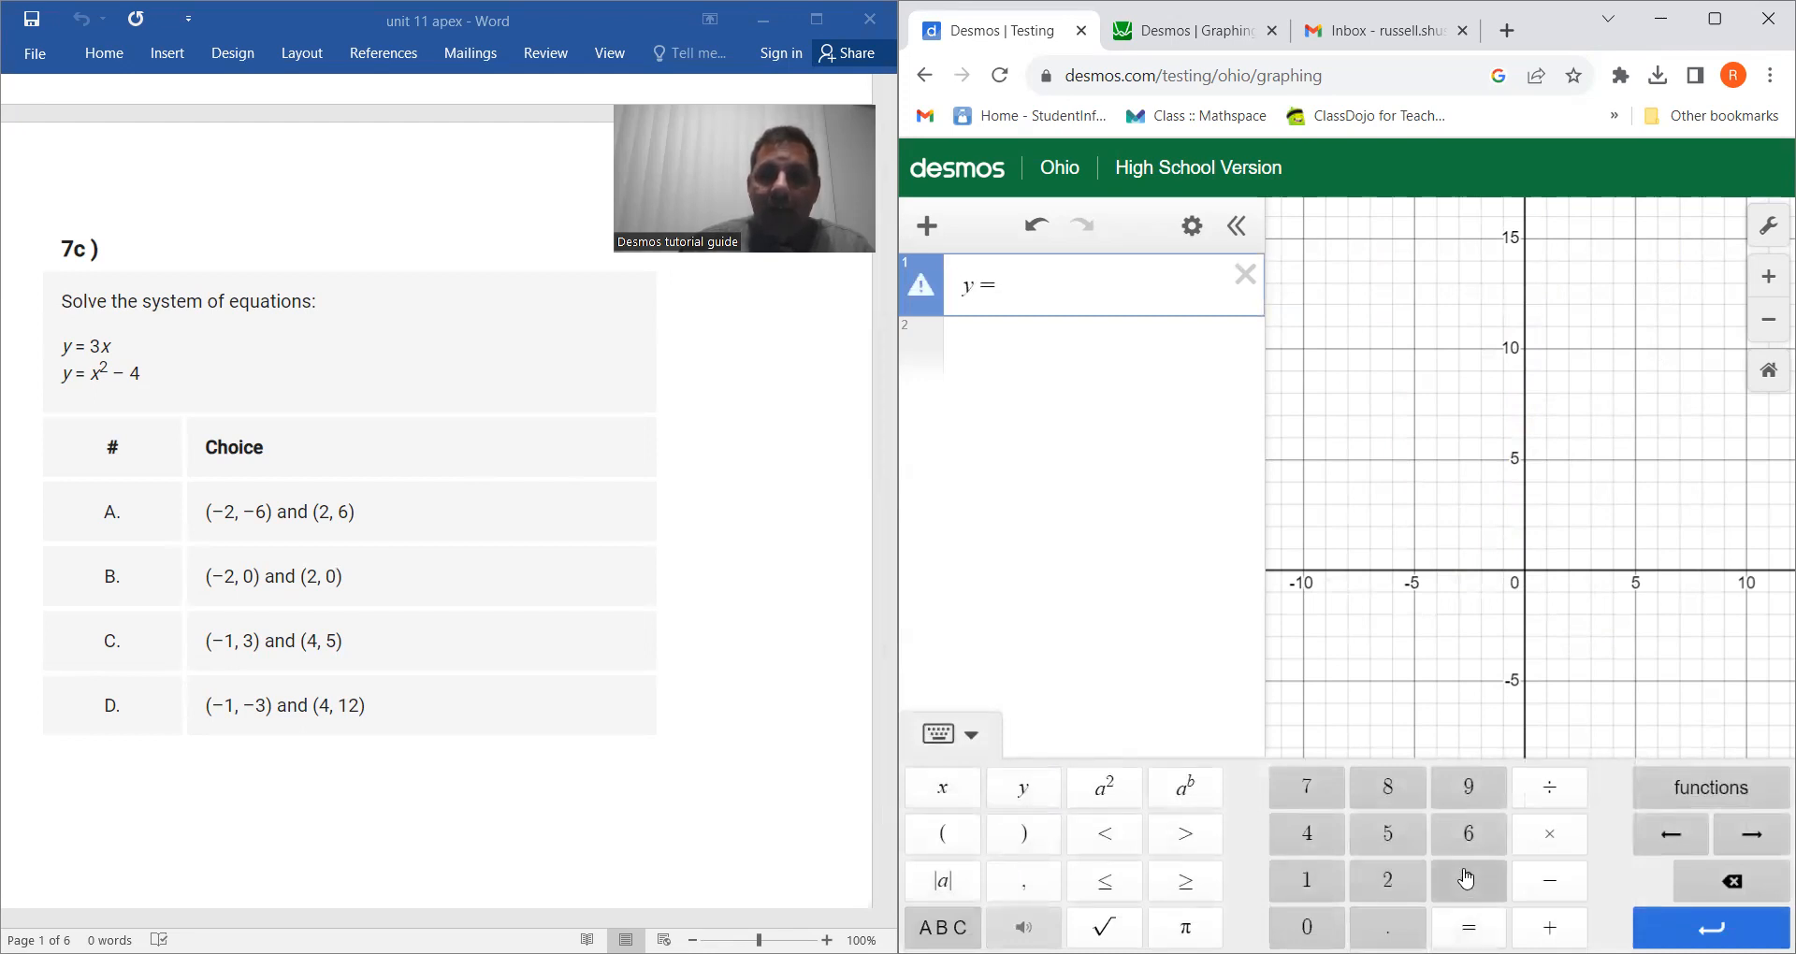
left_click(1467, 879)
left_click(943, 789)
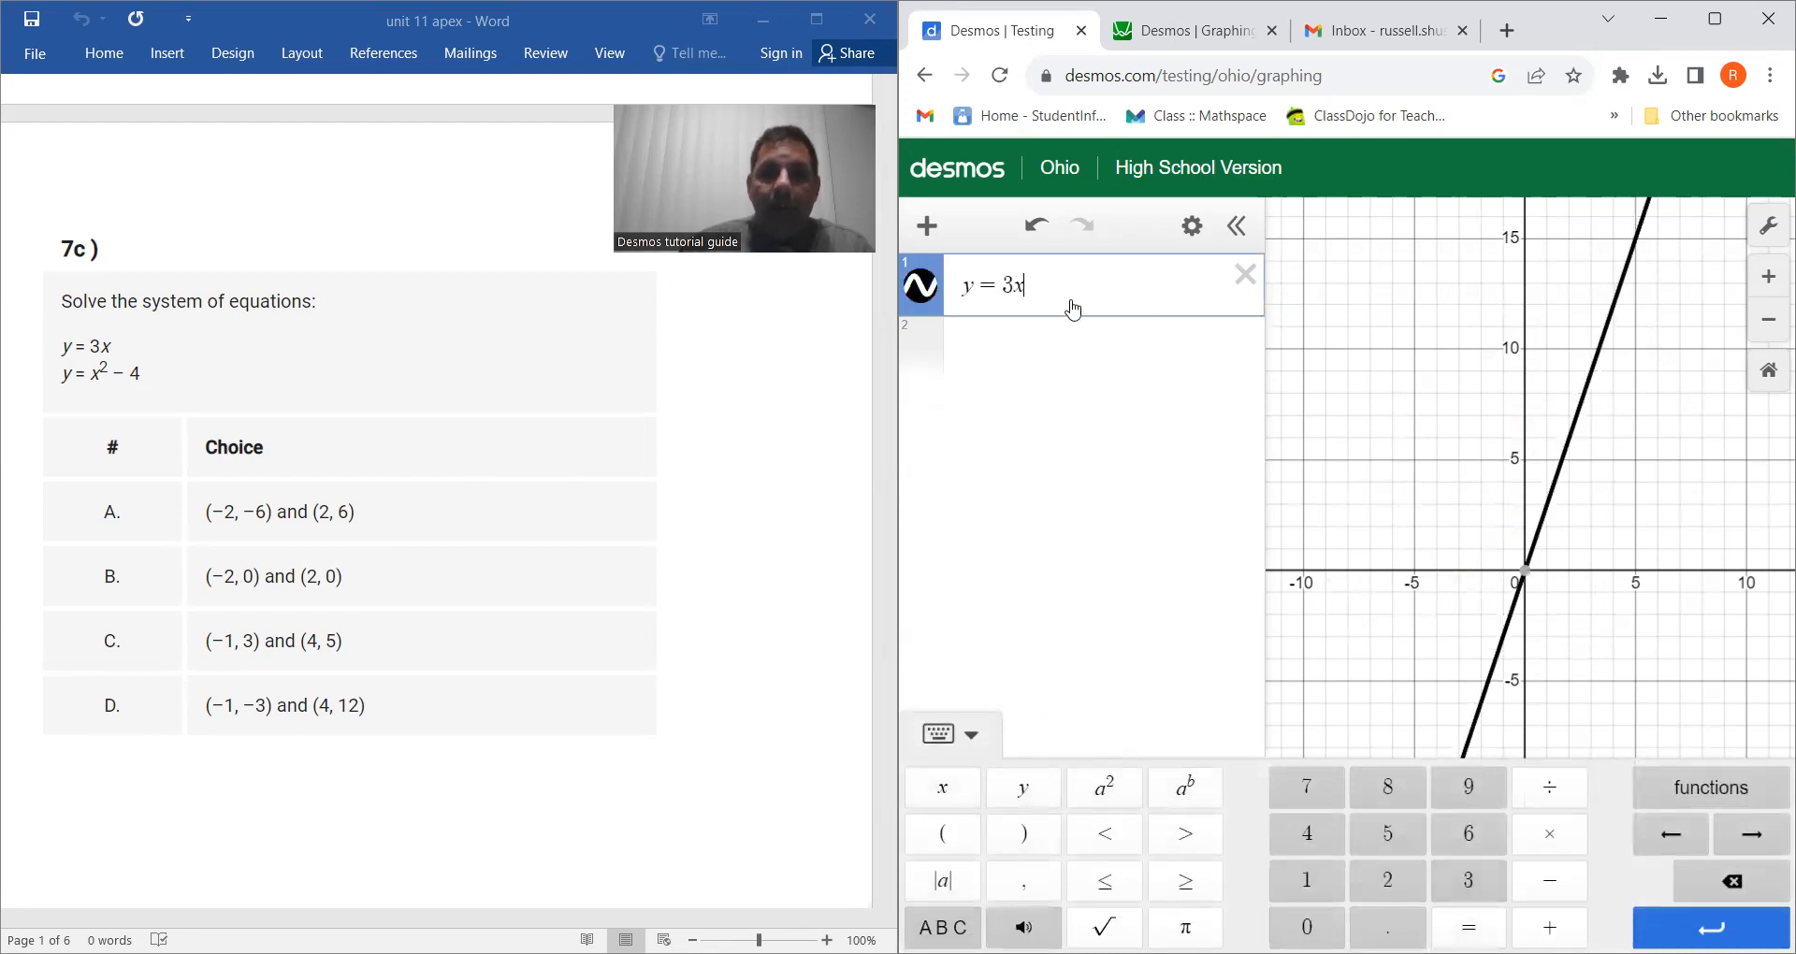
Step: Graph the system's second equation, y = x² − 4, as a separate expression below the line's equation
left_click(1047, 353)
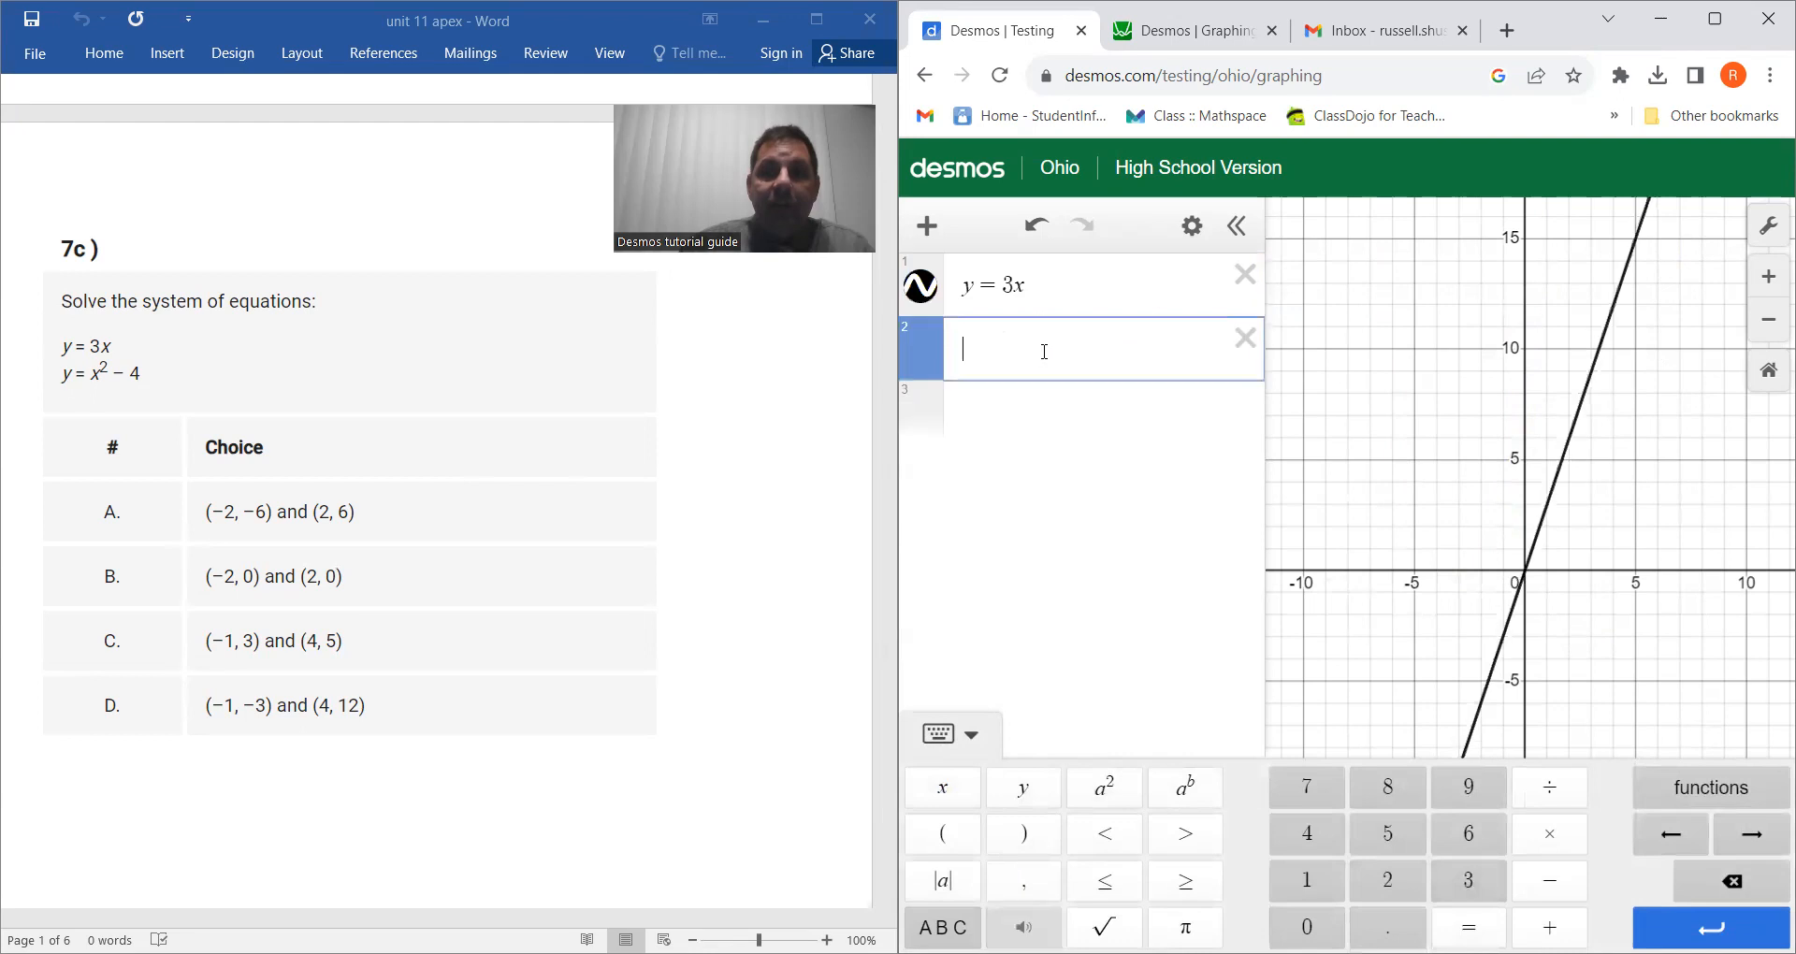
left_click(1027, 795)
left_click(1469, 927)
left_click(949, 791)
left_click(1105, 791)
left_click(1550, 881)
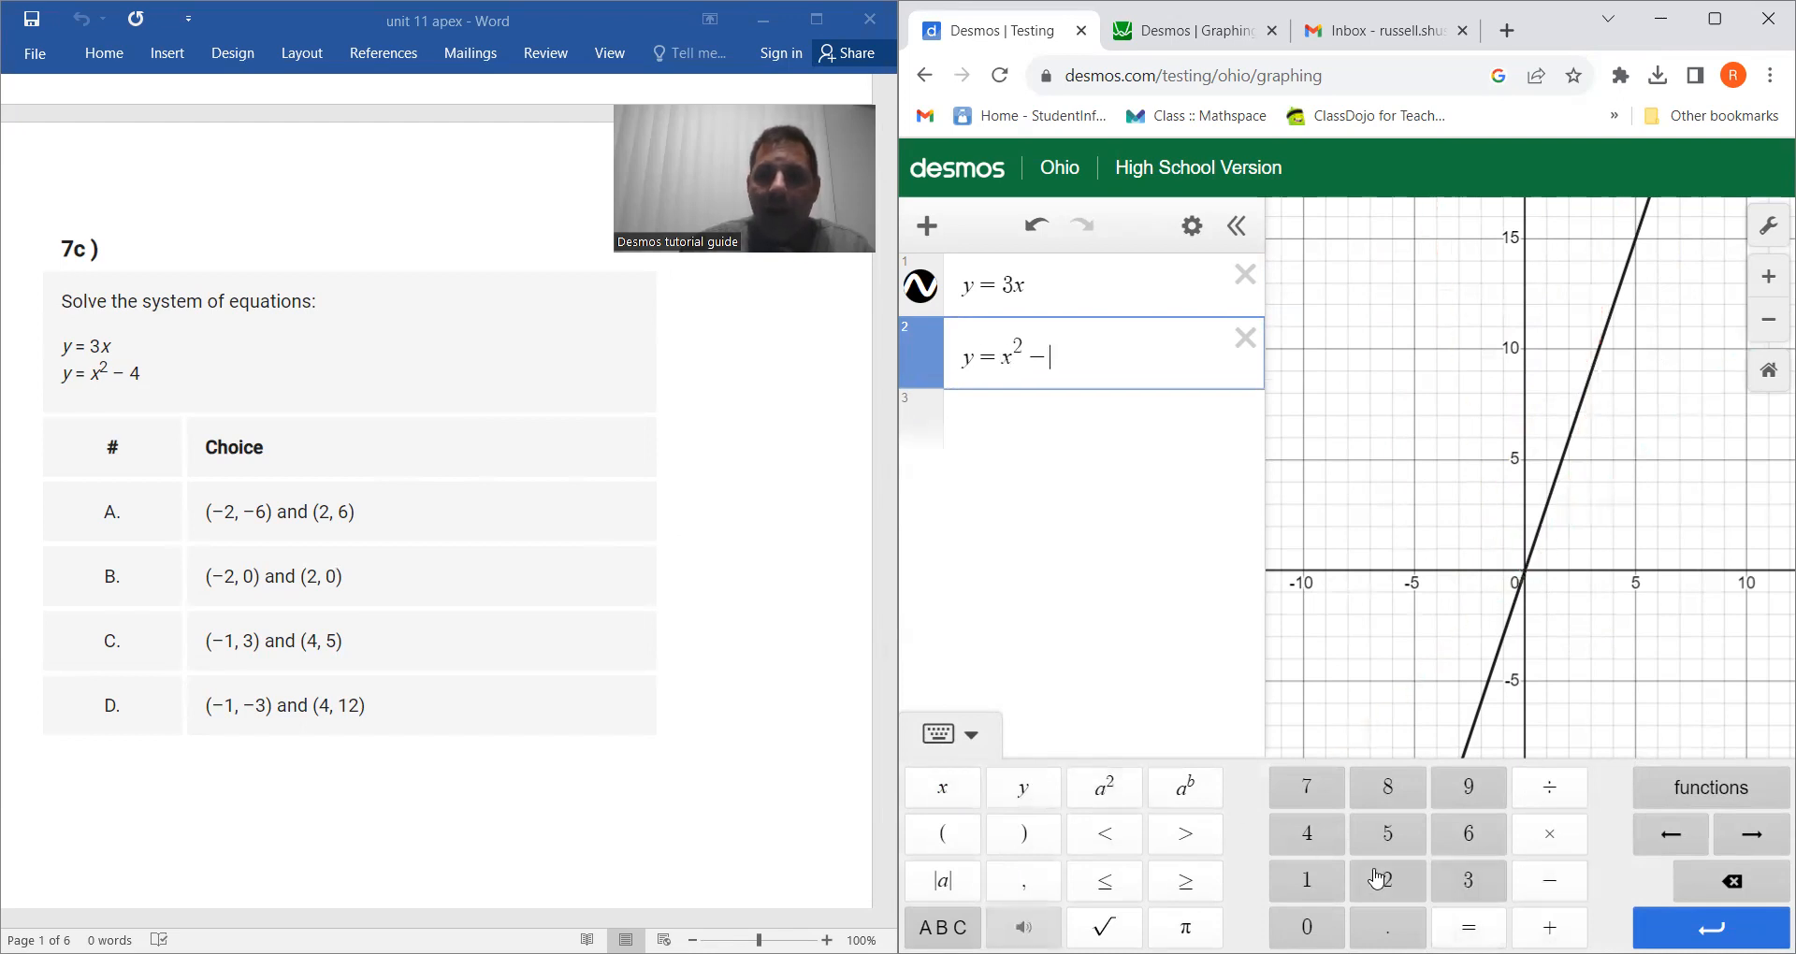
left_click(1308, 834)
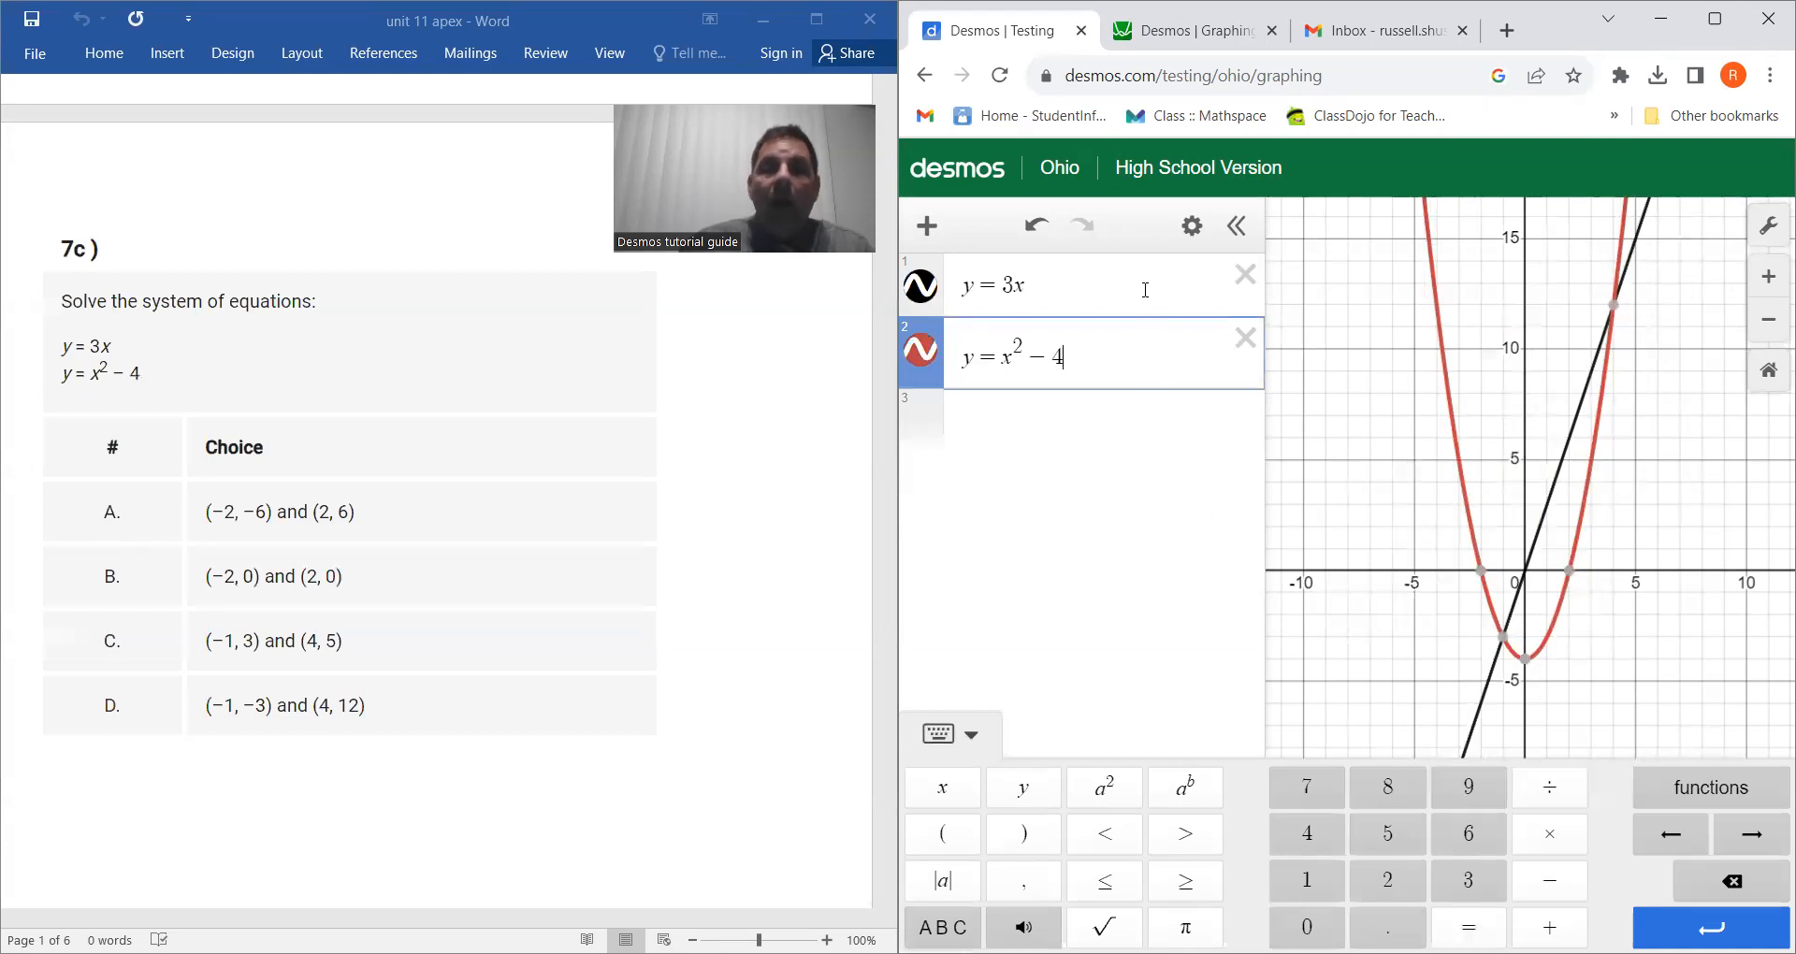
Step: Show the coordinates of both intersection points of the line and the parabola, and compare them with the answer choices of question 7c
left_click(1503, 640)
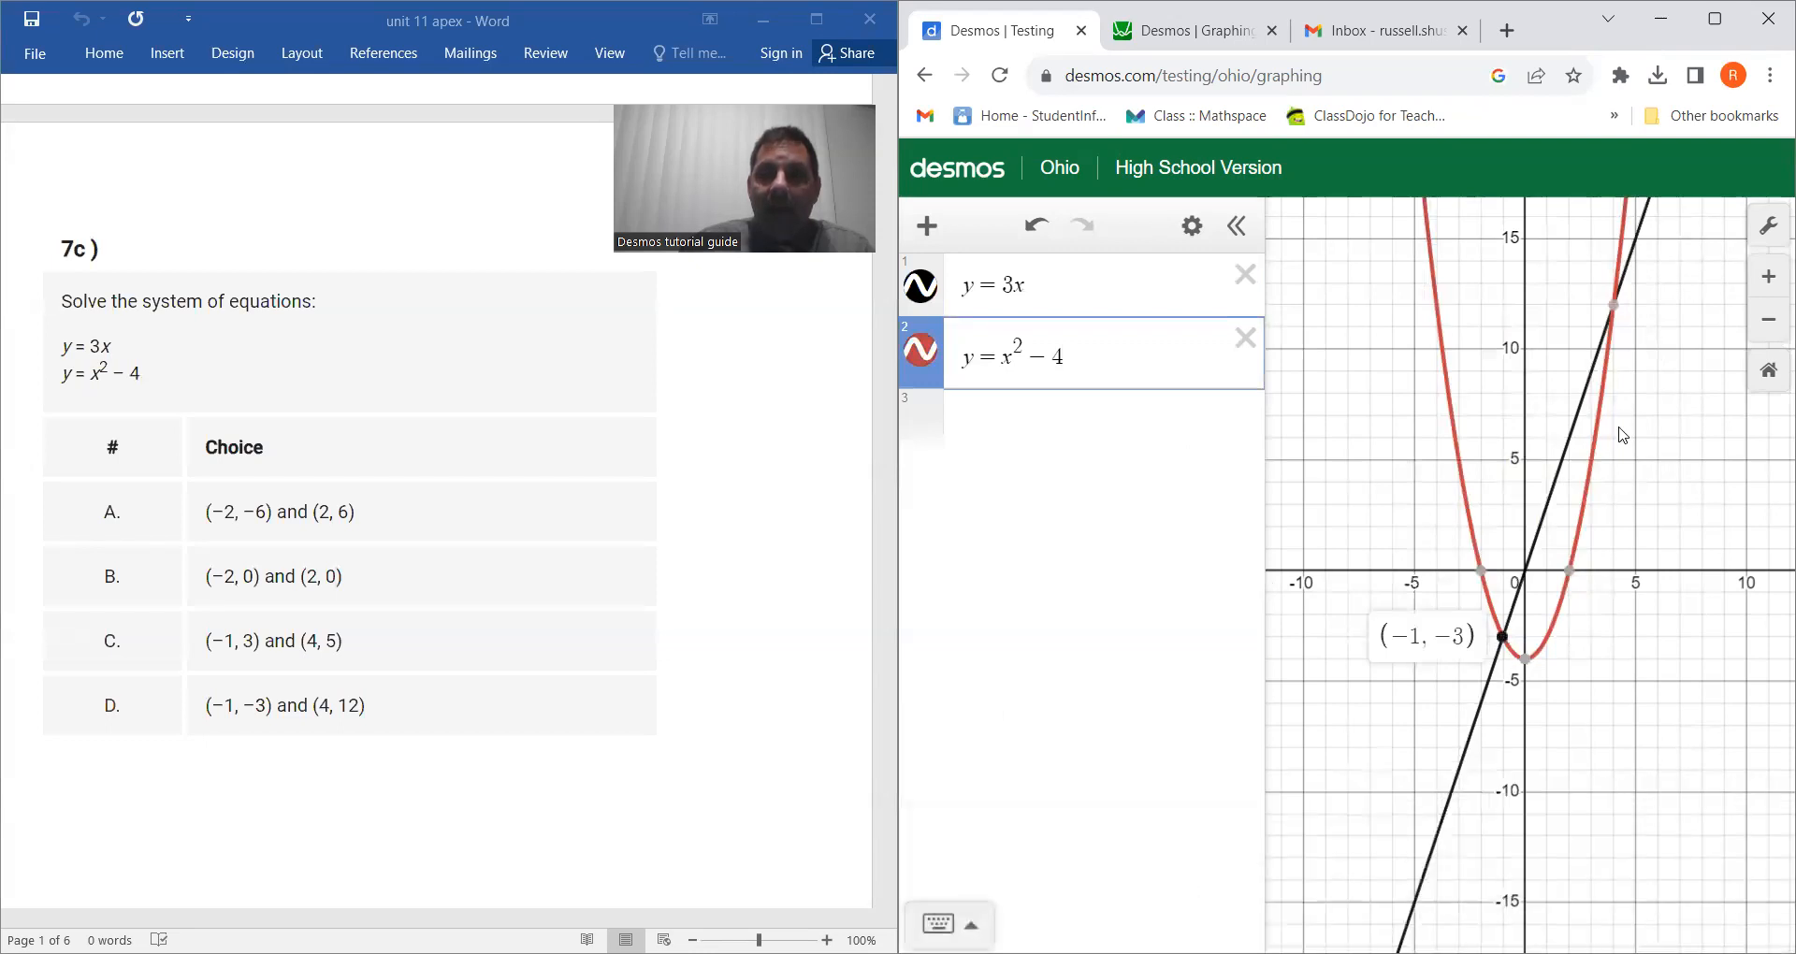
left_click(1613, 309)
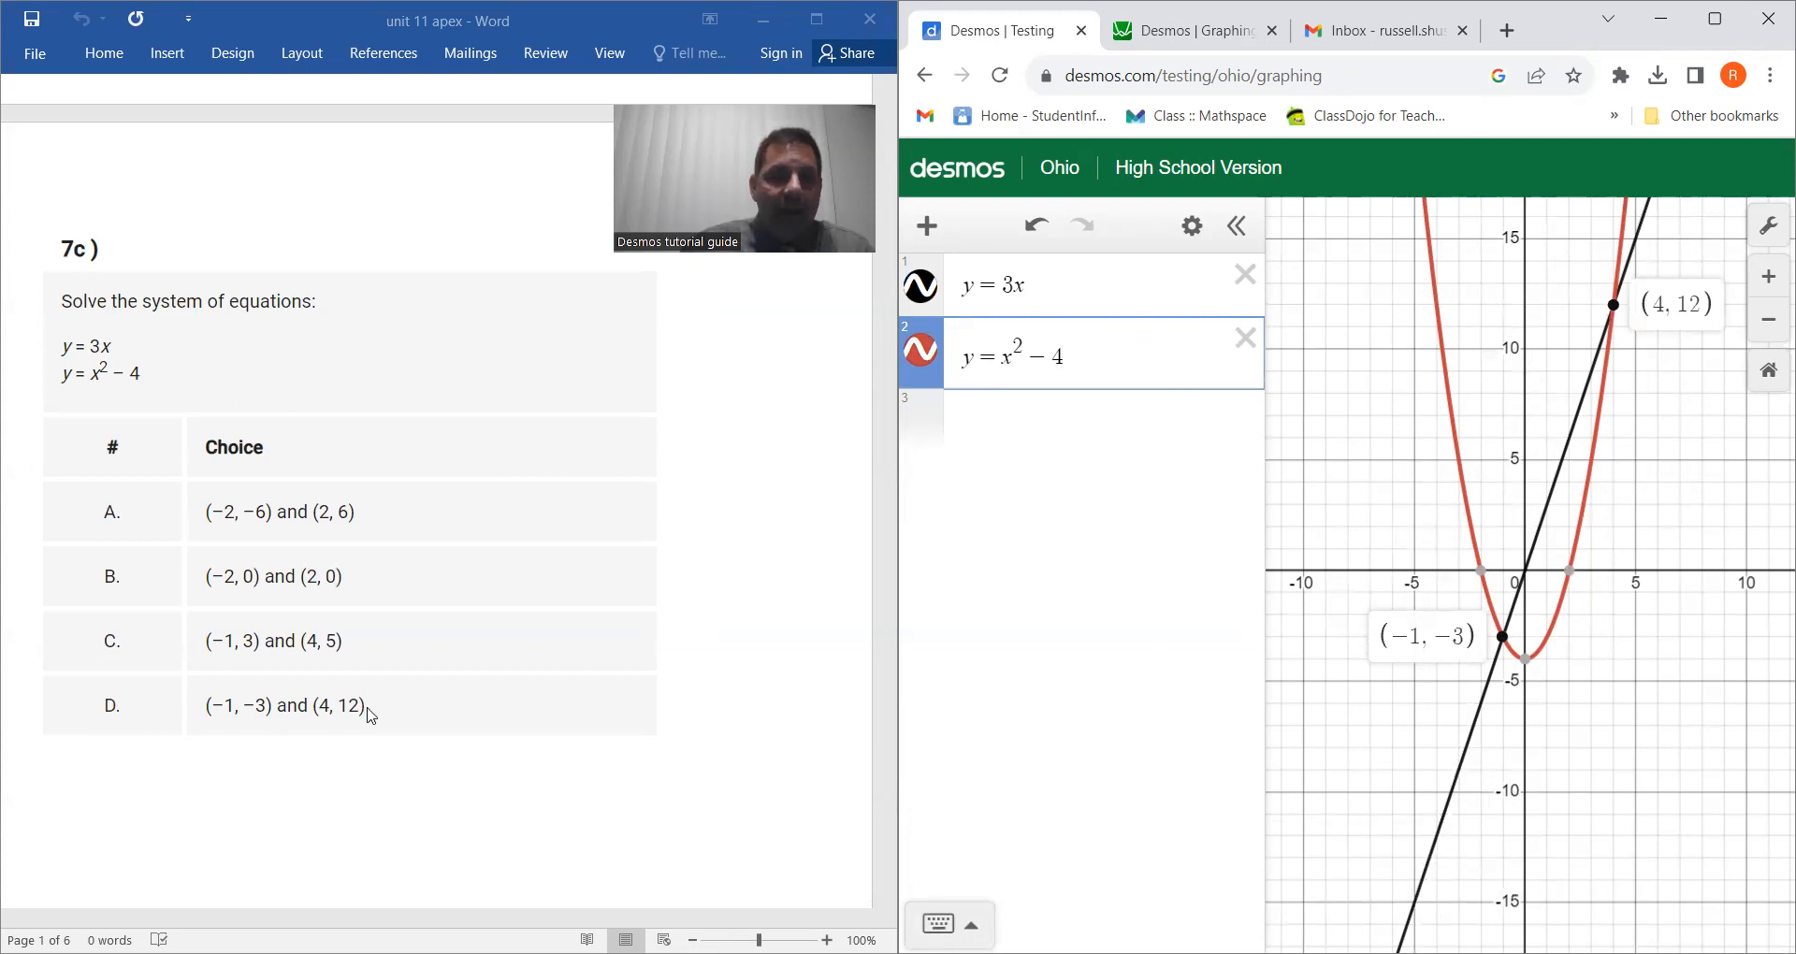
scroll(475, 495, "down", 5)
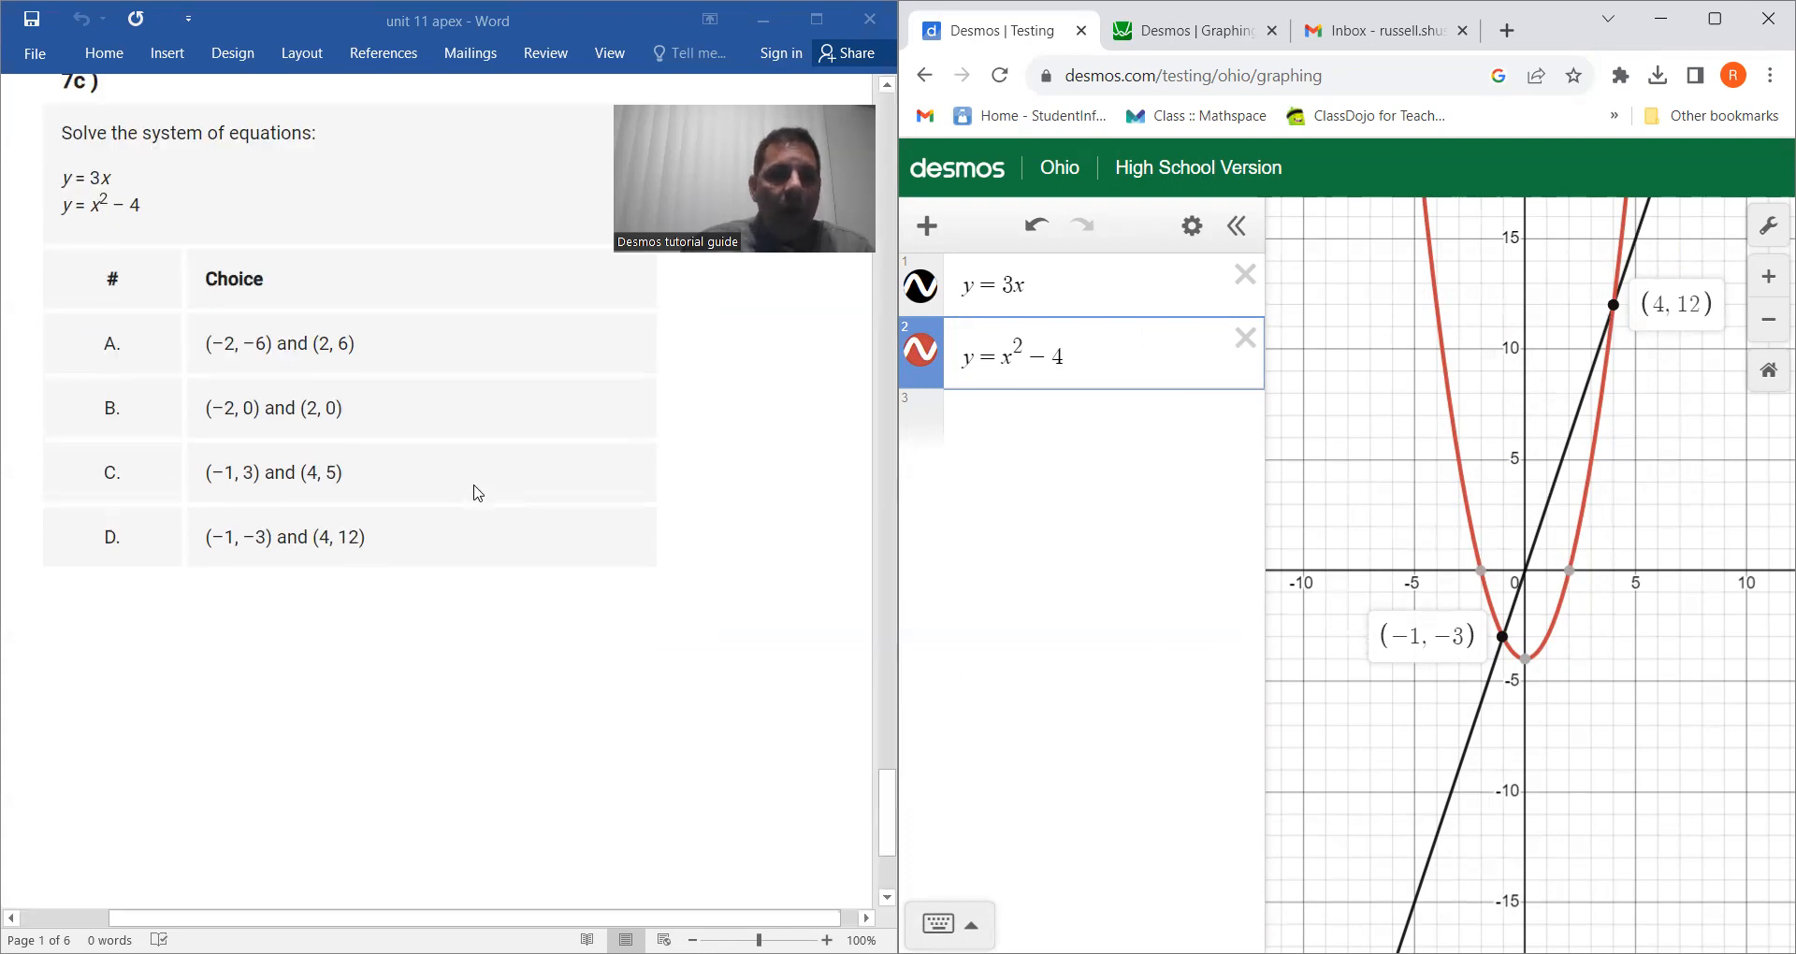
scroll(552, 546, "up", 5)
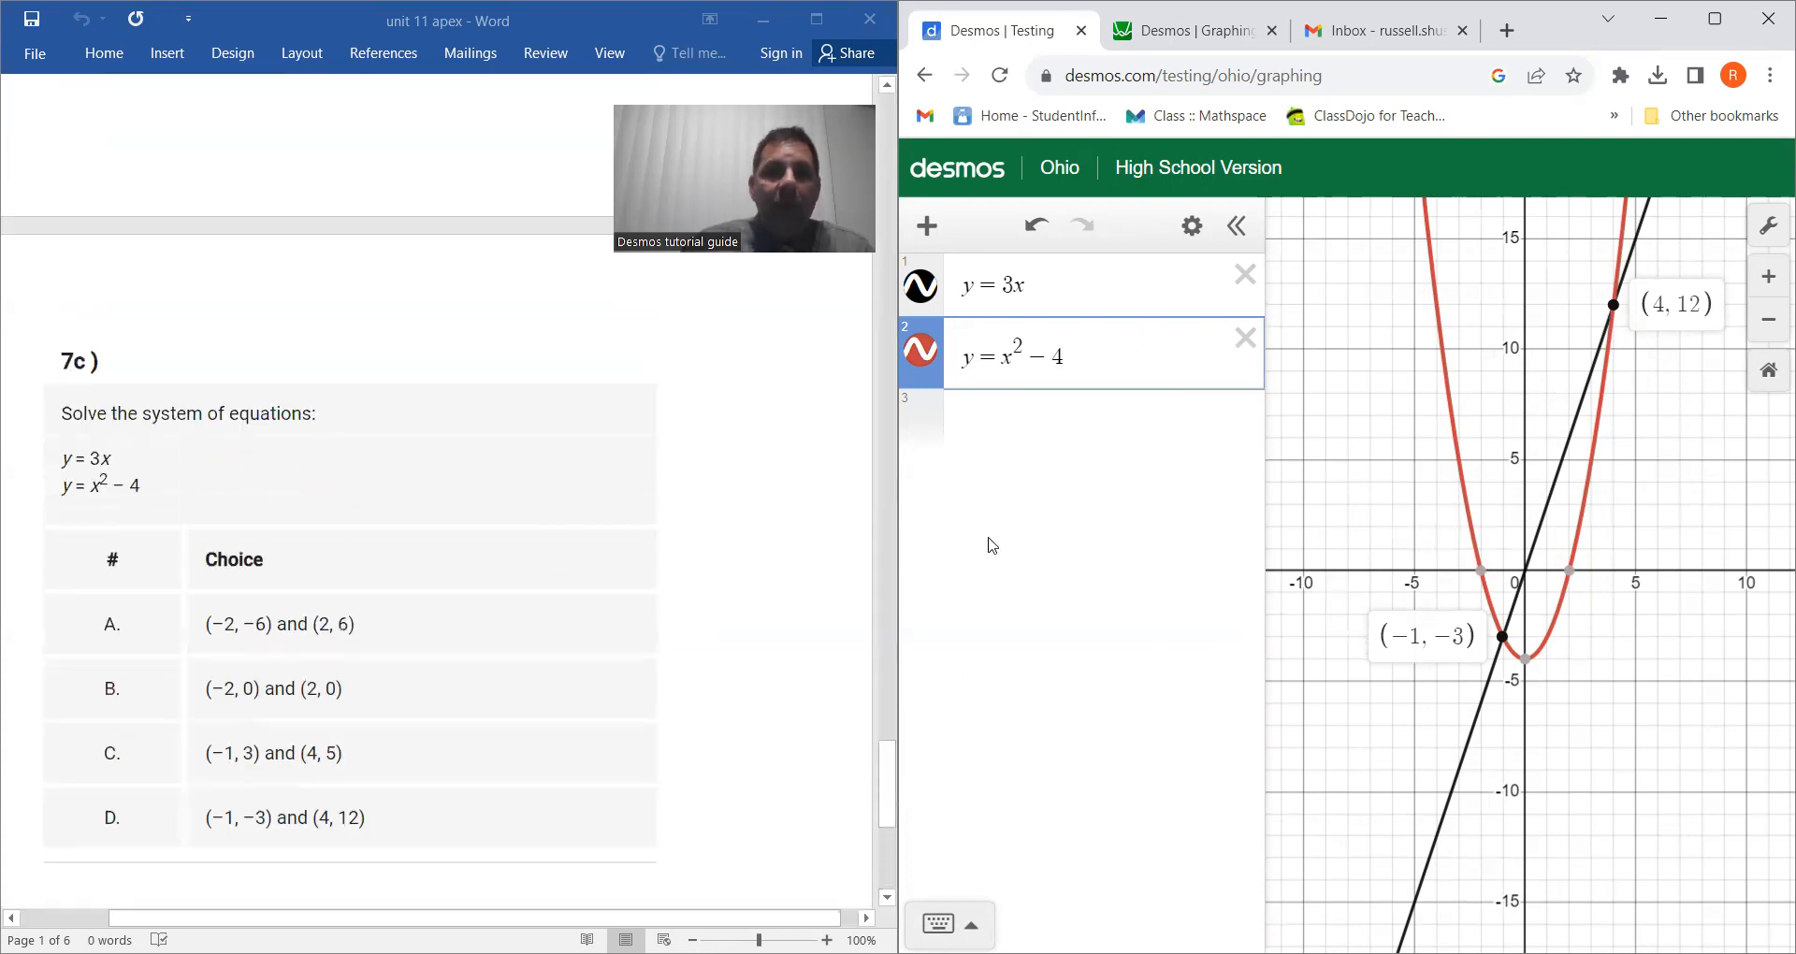